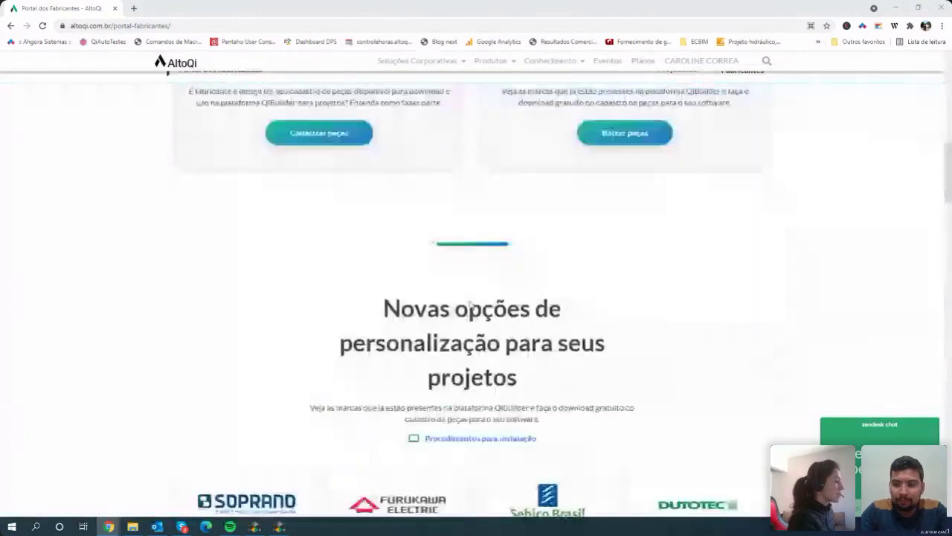
Download the Amanco Wavin parts library and its catalogues from the manufacturers' portal.
{"action": "scroll", "coordinate": [470, 305], "scroll_direction": "down", "scroll_amount": 1}
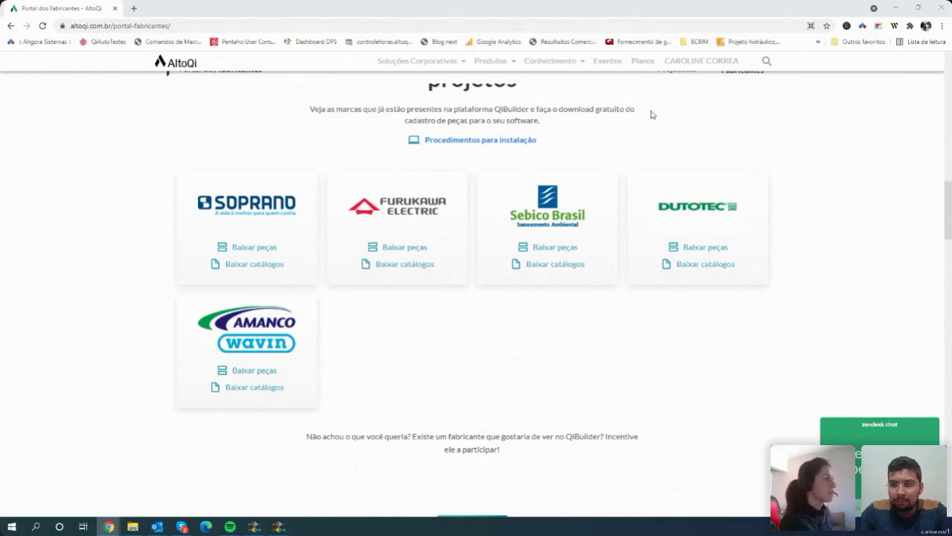
{"action": "left_click", "coordinate": [248, 372]}
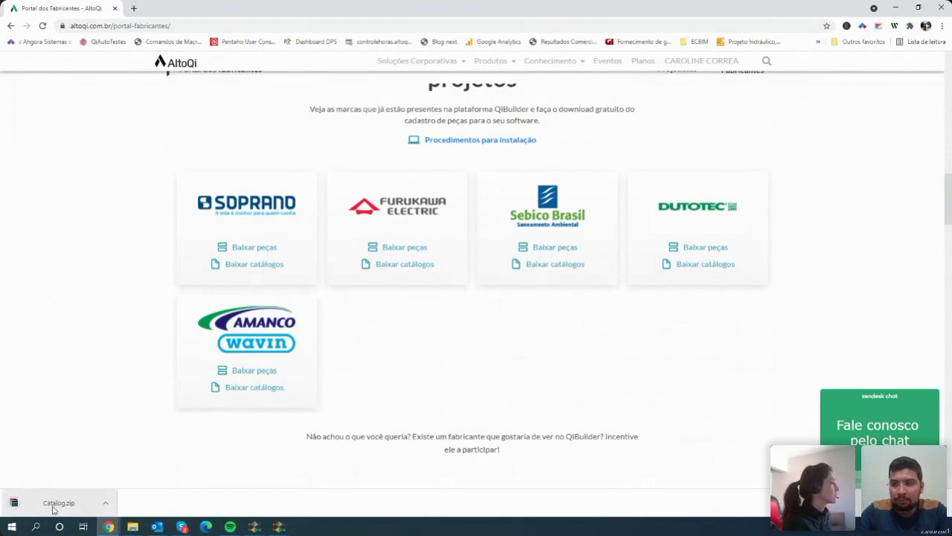
{"action": "left_click", "coordinate": [241, 388]}
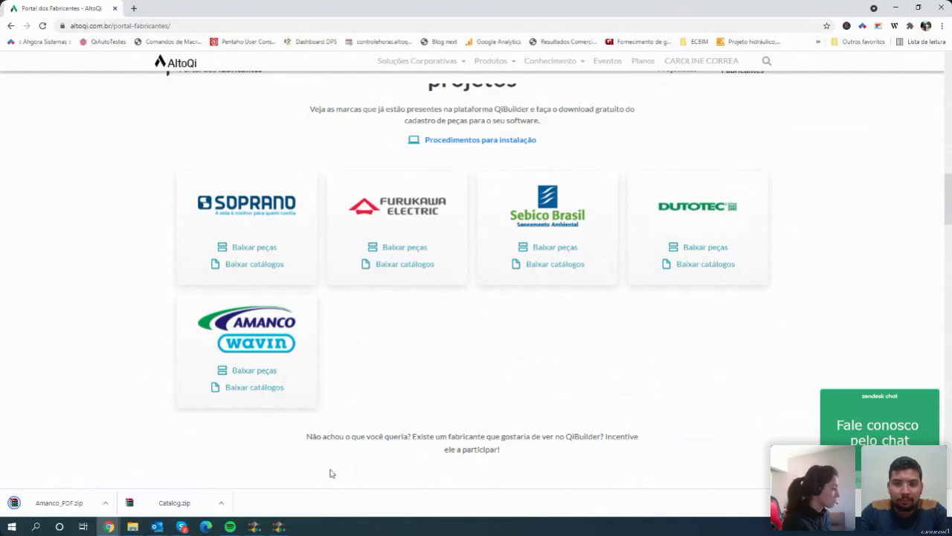
In the Palestra PVC soldável e CPVC folder in File Explorer, extract Catalog.zip into its own Catalog folder.
{"action": "mouse_move", "coordinate": [133, 526]}
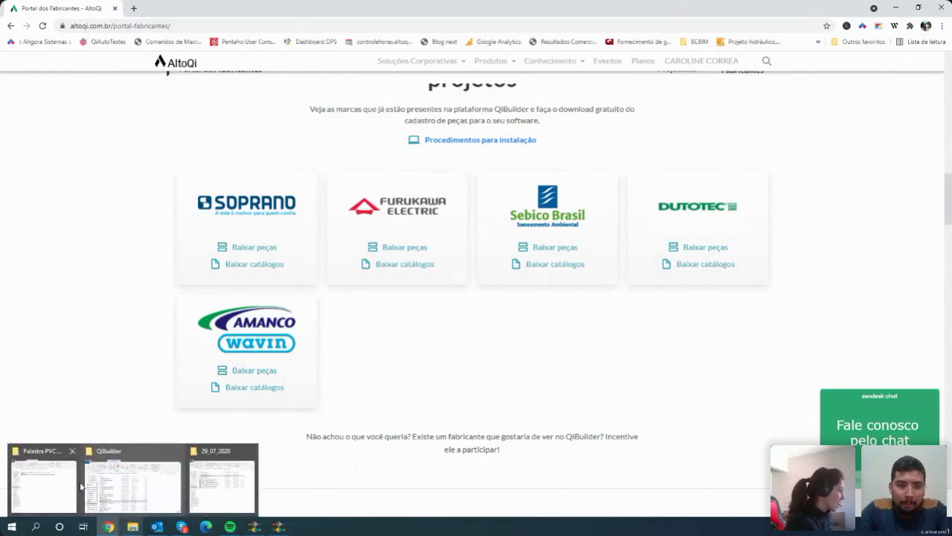
{"action": "left_click", "coordinate": [47, 483]}
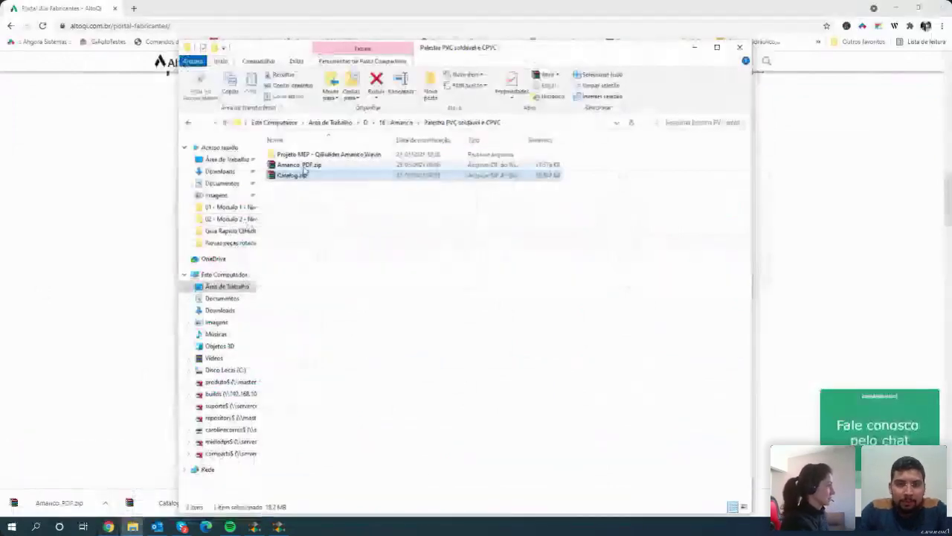
{"action": "left_click", "coordinate": [297, 166]}
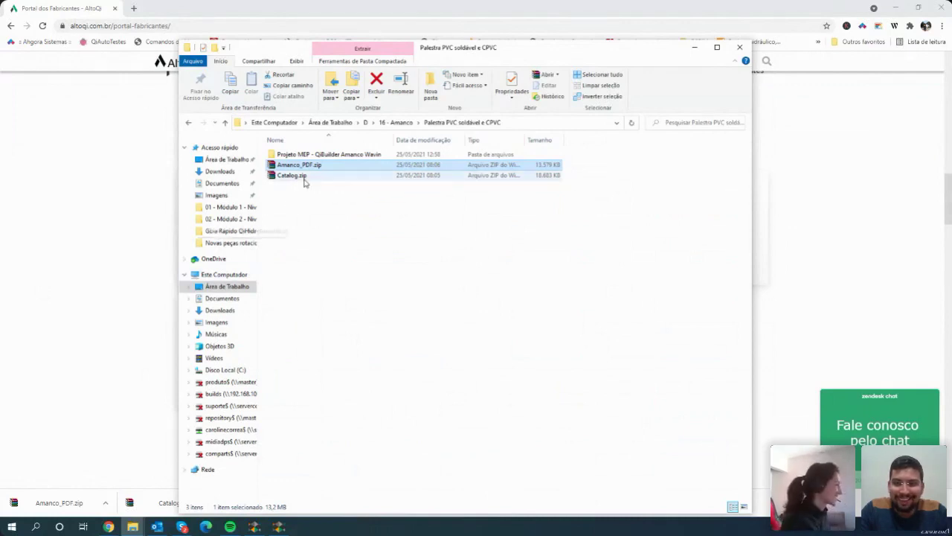
{"action": "left_click", "coordinate": [292, 177]}
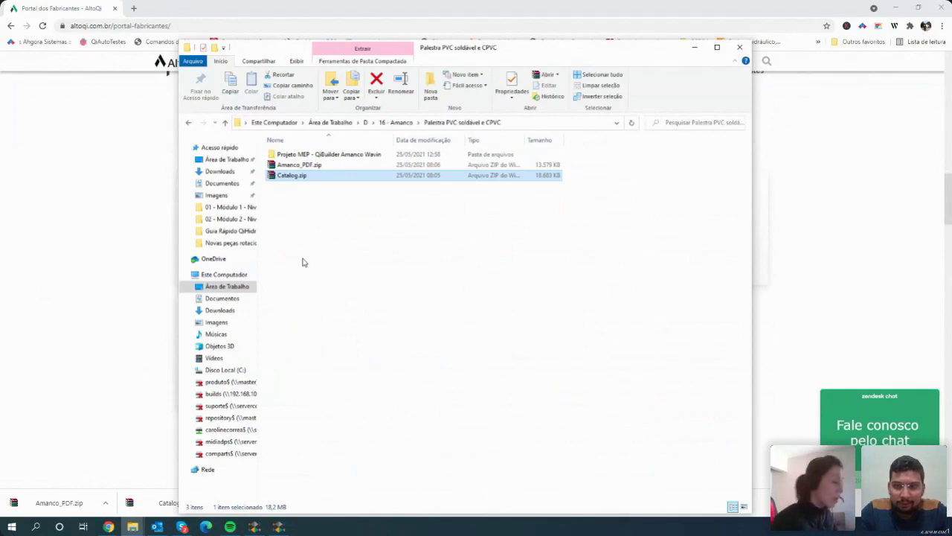
{"action": "right_click", "coordinate": [290, 177]}
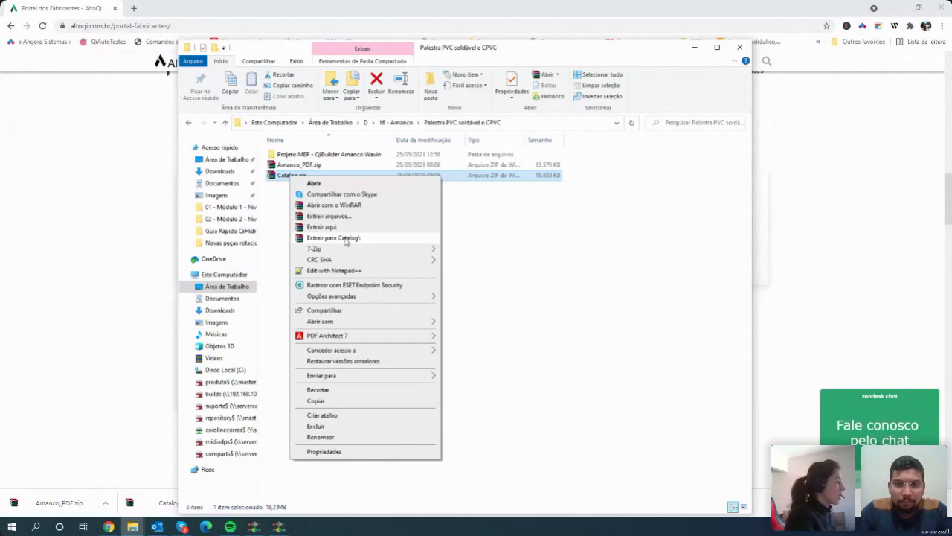
{"action": "left_click", "coordinate": [346, 240]}
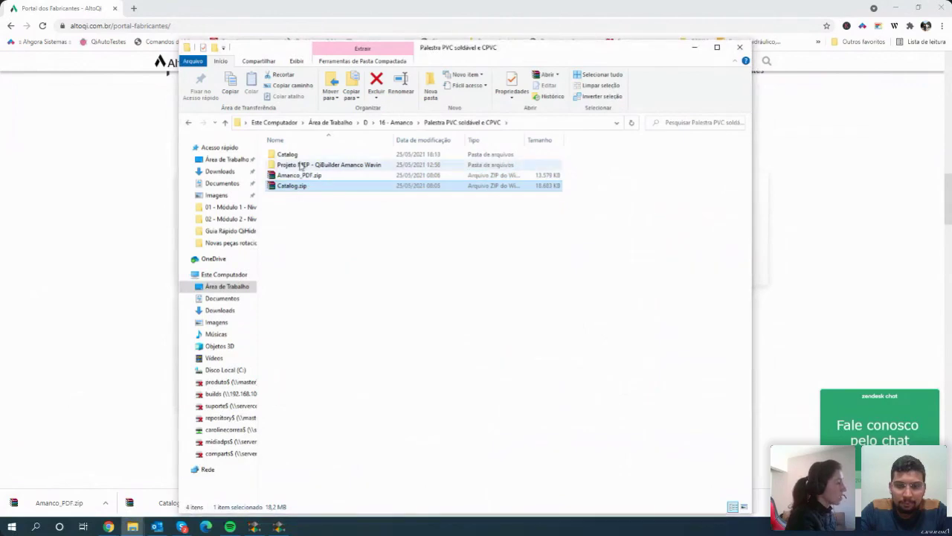
Check the contents of the extracted Catalog folder, then return to the Palestra PVC soldável e CPVC folder.
{"action": "left_click", "coordinate": [291, 155]}
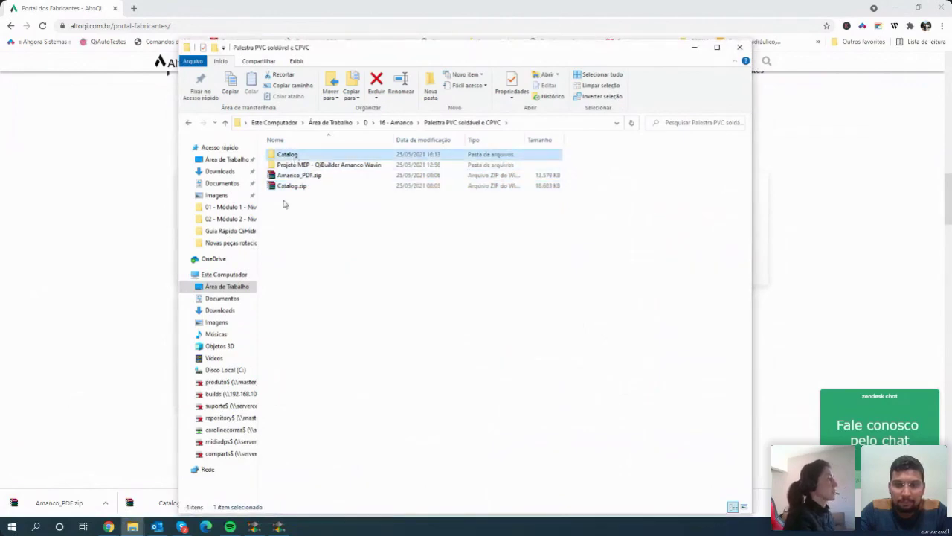
{"action": "double_click", "coordinate": [286, 155]}
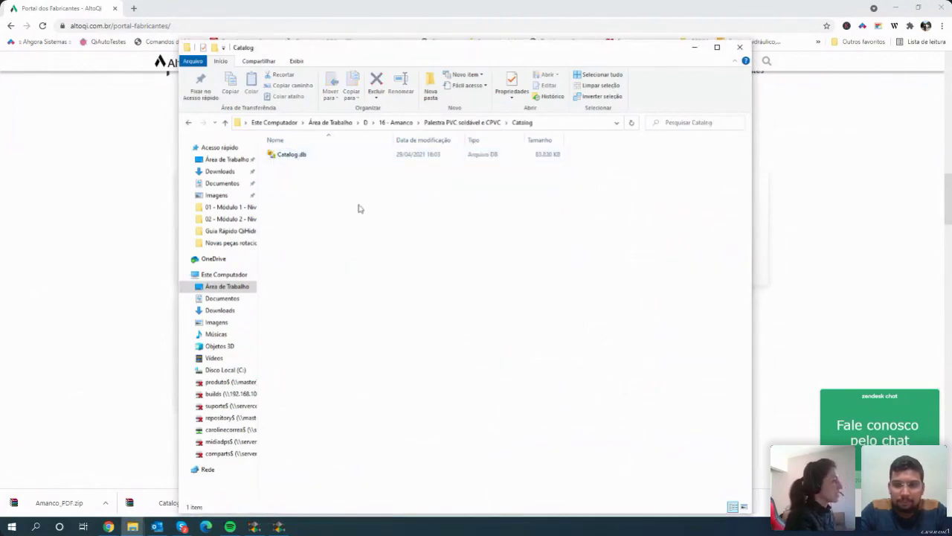
{"action": "left_click", "coordinate": [472, 123]}
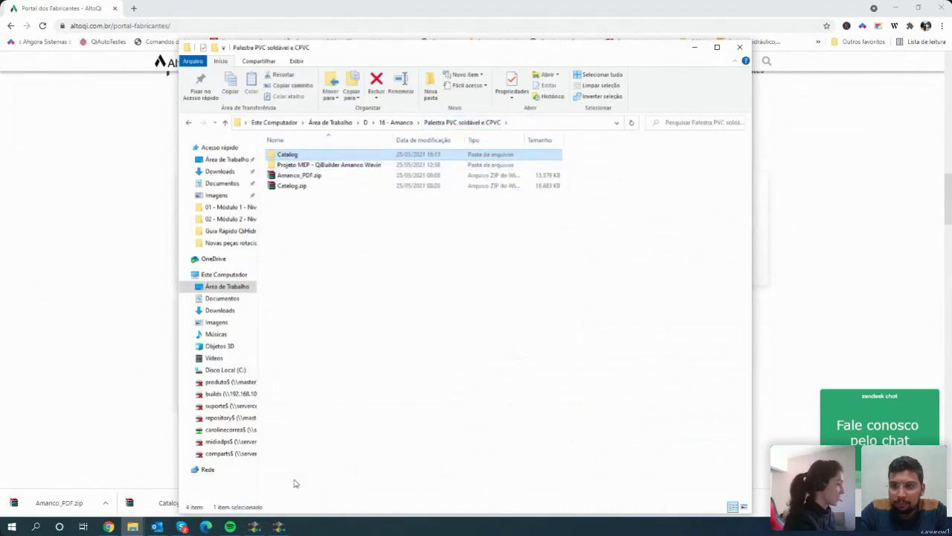
Switch to QiBuilder and open the Cadastro parts register.
{"action": "left_click", "coordinate": [256, 529]}
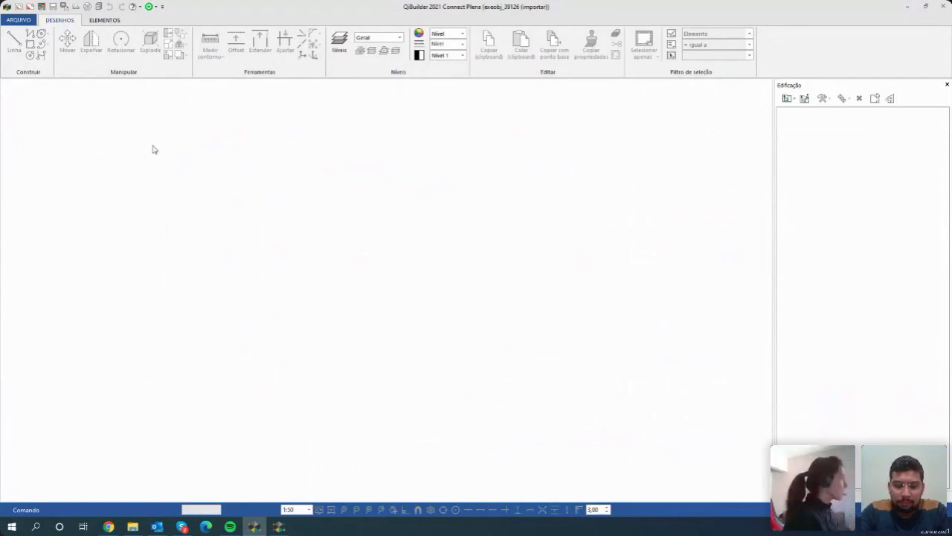
{"action": "left_click", "coordinate": [22, 20]}
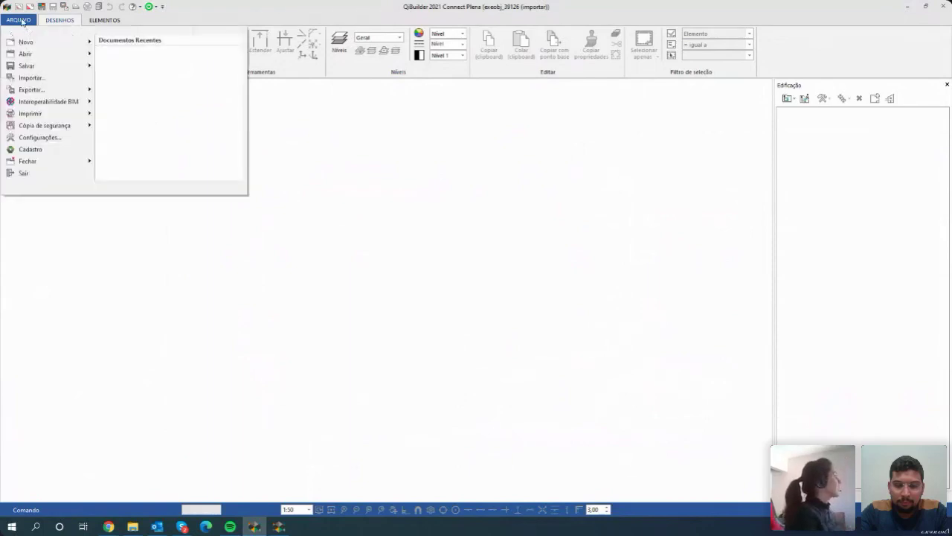
{"action": "left_click", "coordinate": [37, 149]}
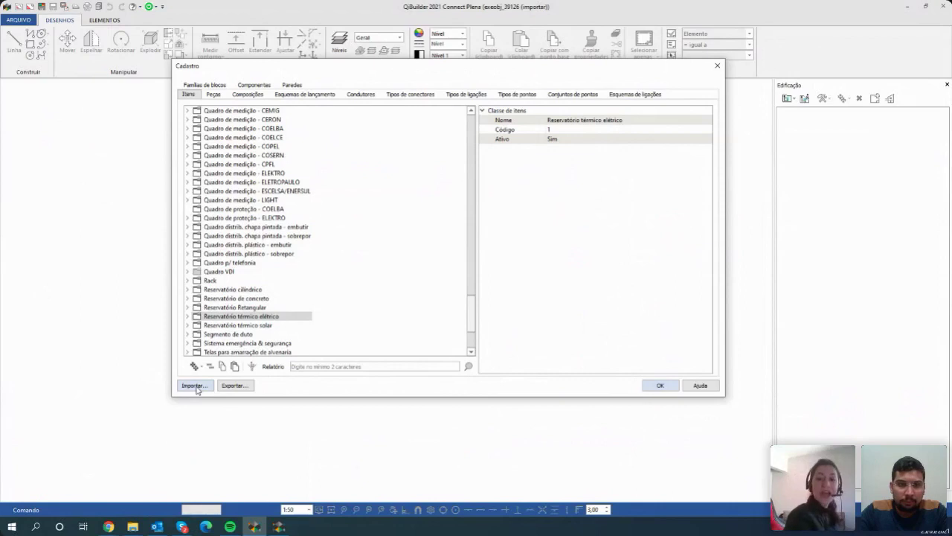
Import the register from D > 16 - Amanco > Palestra PVC soldável e CPVC > Catalog, merging with the existing one and keeping current matching parts.
{"action": "left_click", "coordinate": [195, 385]}
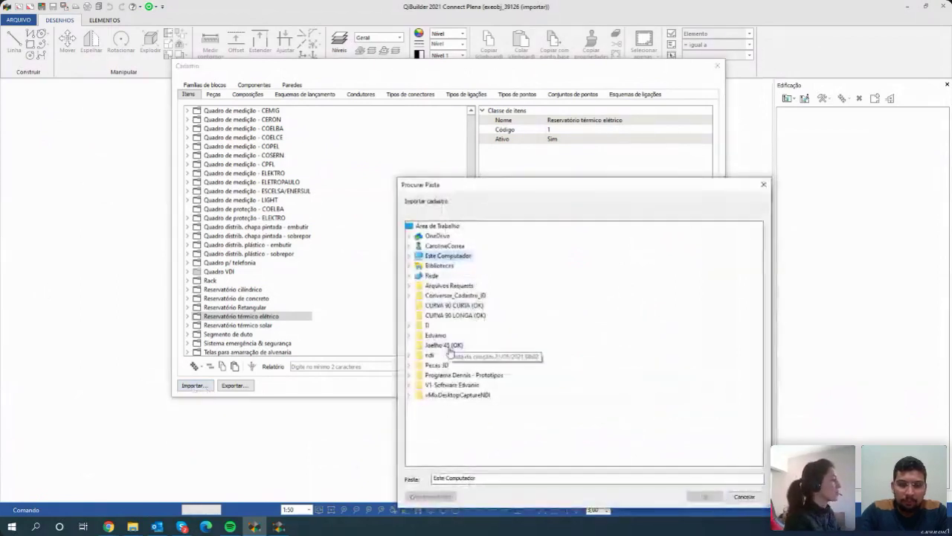
{"action": "double_click", "coordinate": [426, 327]}
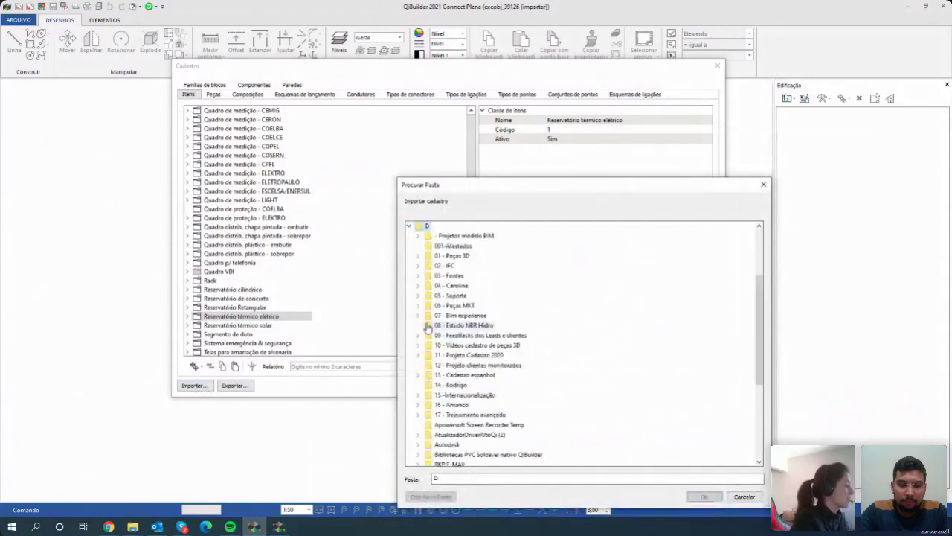
{"action": "scroll", "coordinate": [467, 363], "scroll_direction": "down", "scroll_amount": 3}
{"action": "double_click", "coordinate": [456, 345]}
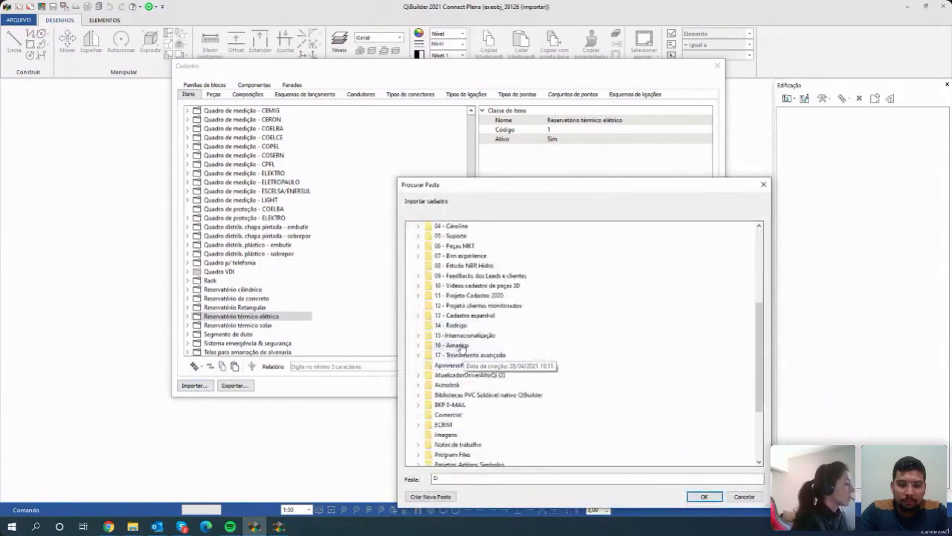
{"action": "double_click", "coordinate": [467, 385]}
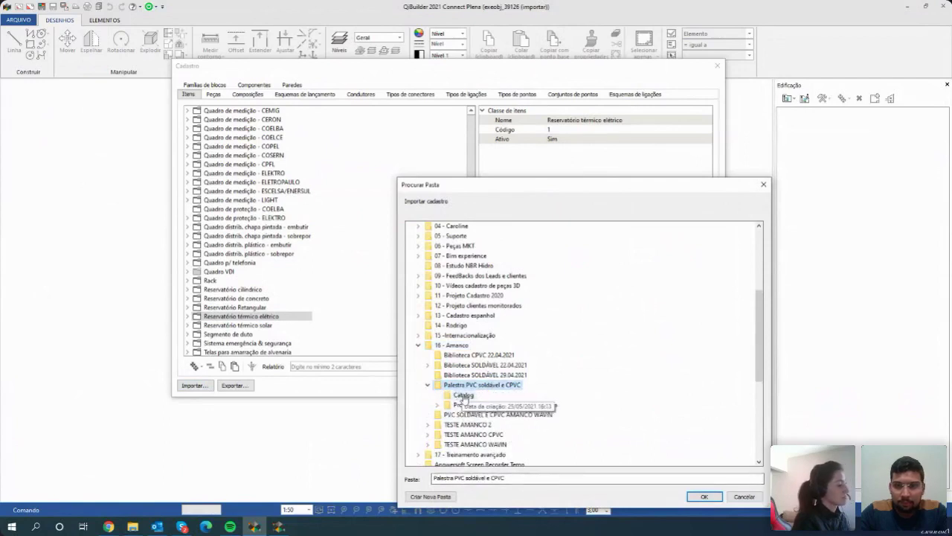
{"action": "left_click", "coordinate": [464, 396]}
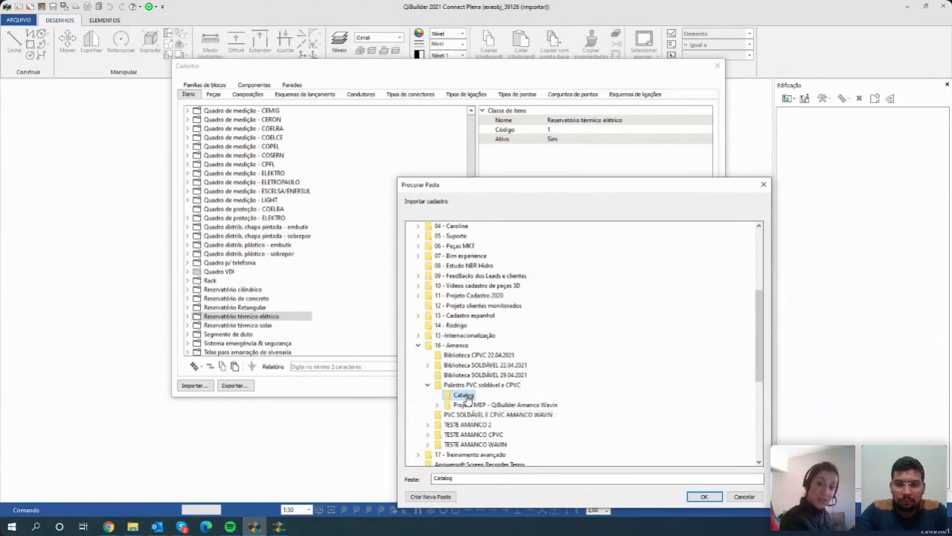
{"action": "left_click", "coordinate": [704, 498]}
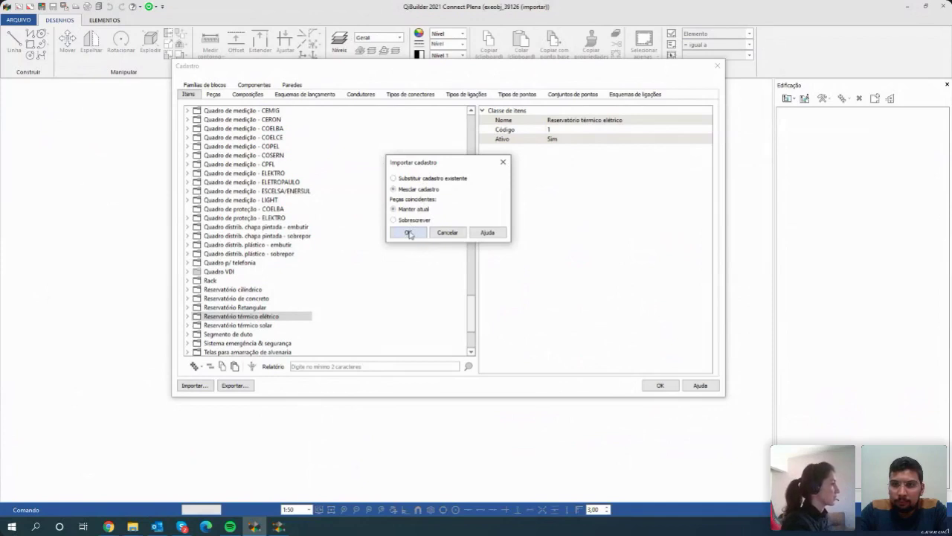
{"action": "left_click", "coordinate": [409, 234]}
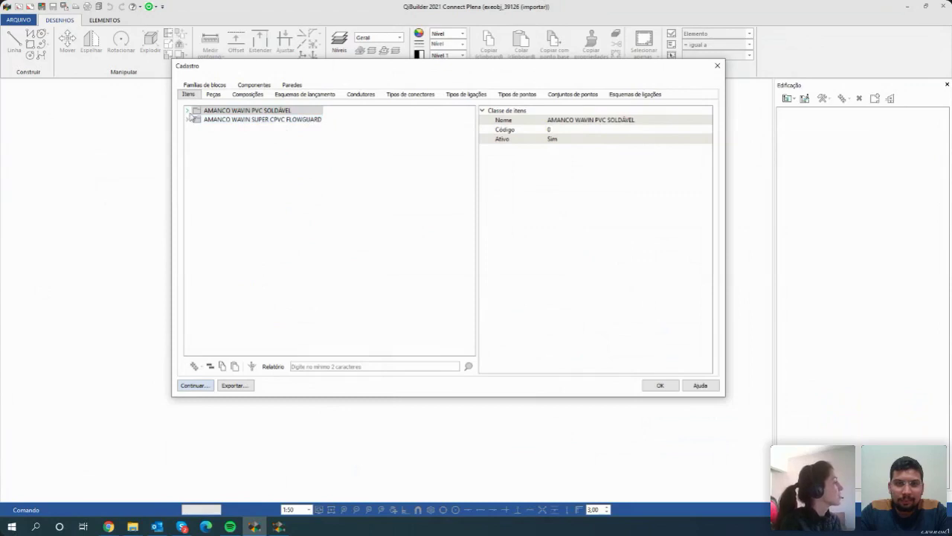
{"action": "left_click", "coordinate": [193, 386]}
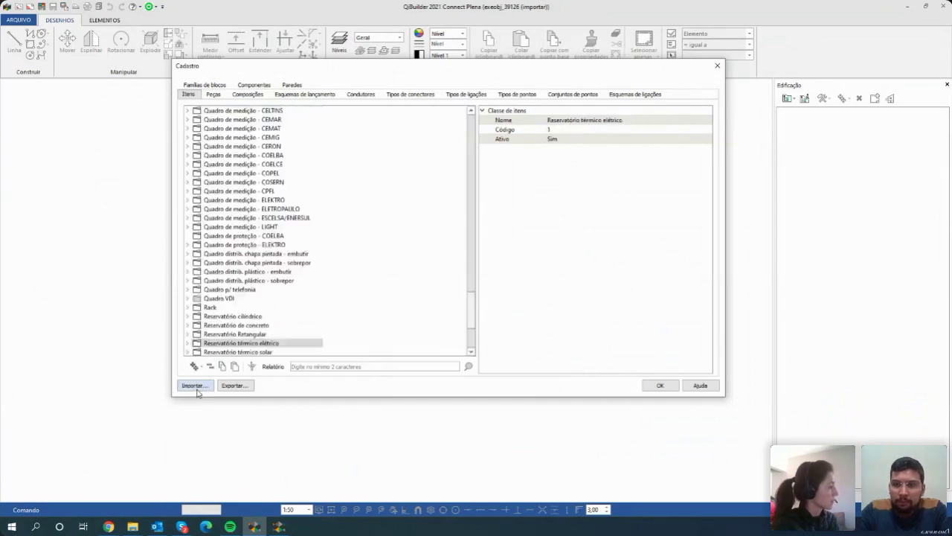
Examine the item groups under AMANCO WAVIN PVC SOLDÁVEL and AMANCO WAVIN SUPER CPVC FLOWGUARD in the register.
{"action": "scroll", "coordinate": [281, 265], "scroll_direction": "up", "scroll_amount": 20}
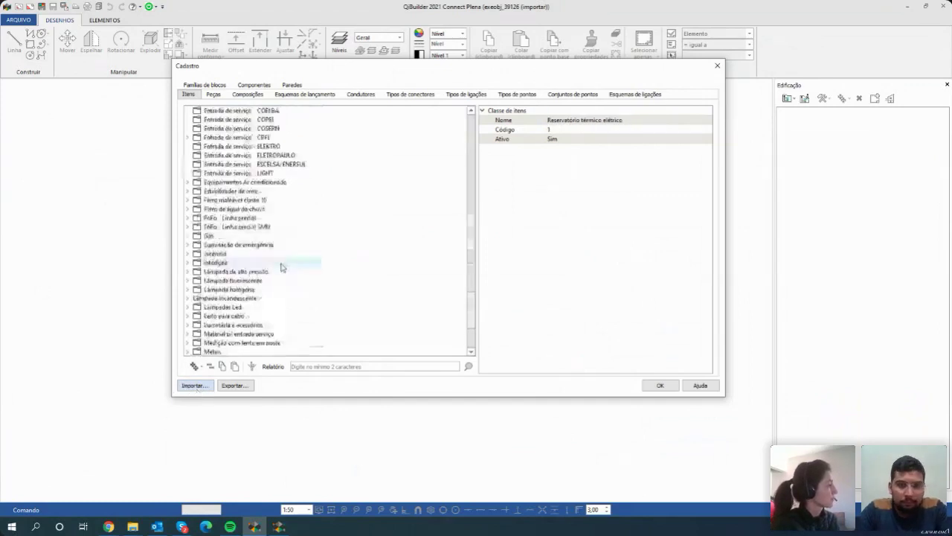
{"action": "scroll", "coordinate": [286, 268], "scroll_direction": "up", "scroll_amount": 20}
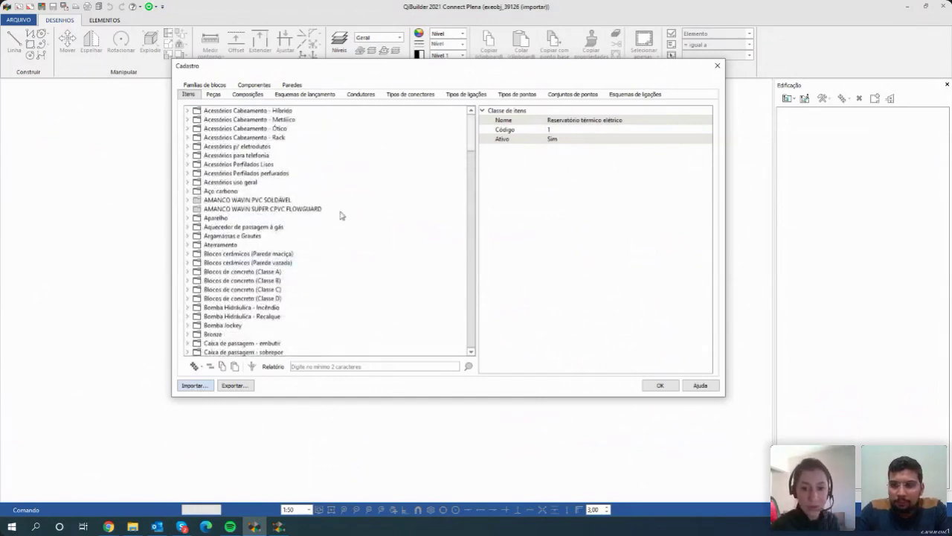
{"action": "left_click", "coordinate": [187, 200]}
{"action": "scroll", "coordinate": [203, 224], "scroll_direction": "down", "scroll_amount": 1}
{"action": "scroll", "coordinate": [203, 223], "scroll_direction": "down", "scroll_amount": 7}
{"action": "left_click", "coordinate": [188, 263]}
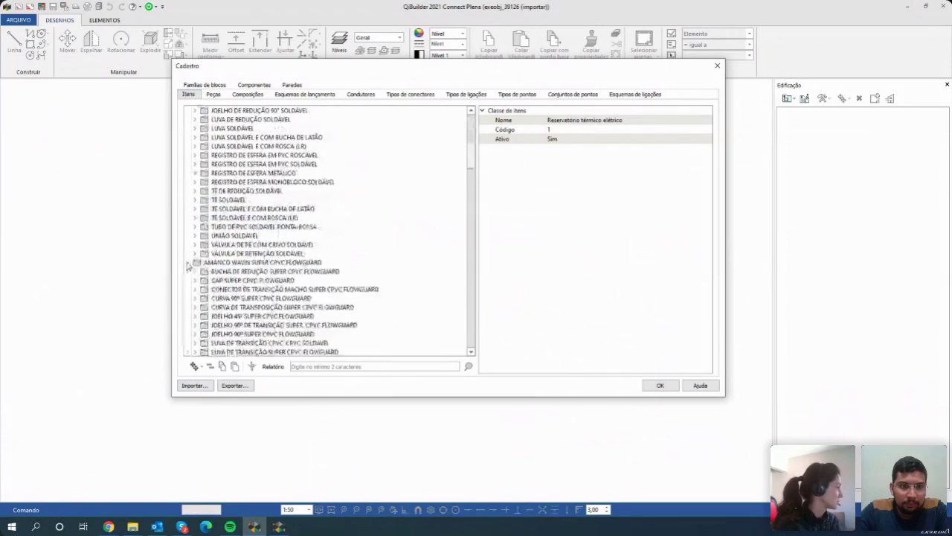
{"action": "scroll", "coordinate": [224, 312], "scroll_direction": "down", "scroll_amount": 3}
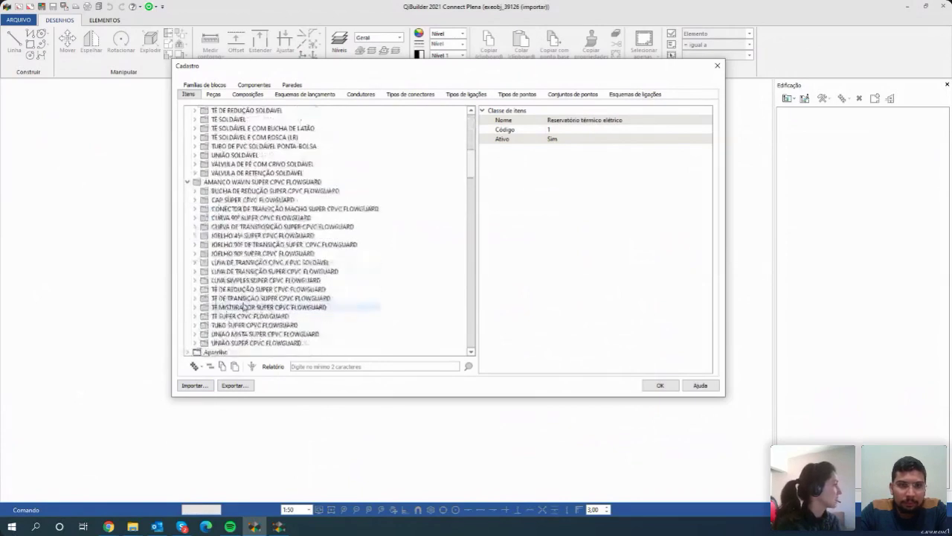
{"action": "scroll", "coordinate": [230, 313], "scroll_direction": "down", "scroll_amount": 2}
{"action": "scroll", "coordinate": [262, 305], "scroll_direction": "up", "scroll_amount": 5}
{"action": "scroll", "coordinate": [262, 305], "scroll_direction": "up", "scroll_amount": 7}
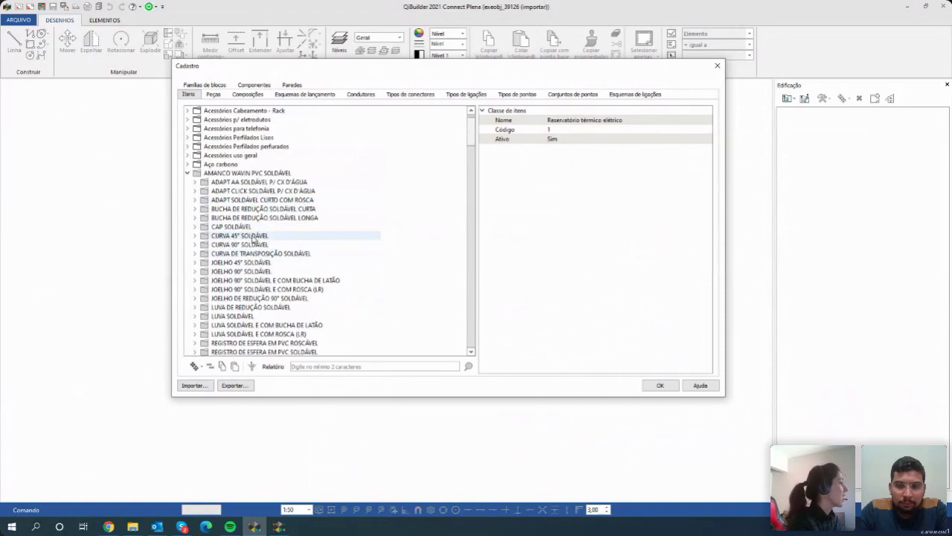
{"action": "scroll", "coordinate": [255, 276], "scroll_direction": "down", "scroll_amount": 1}
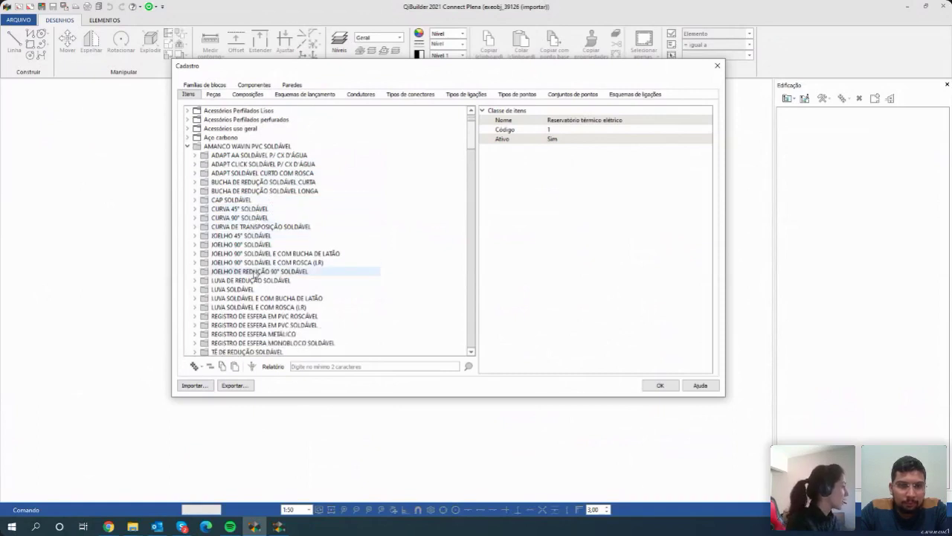
{"action": "scroll", "coordinate": [255, 276], "scroll_direction": "down", "scroll_amount": 1}
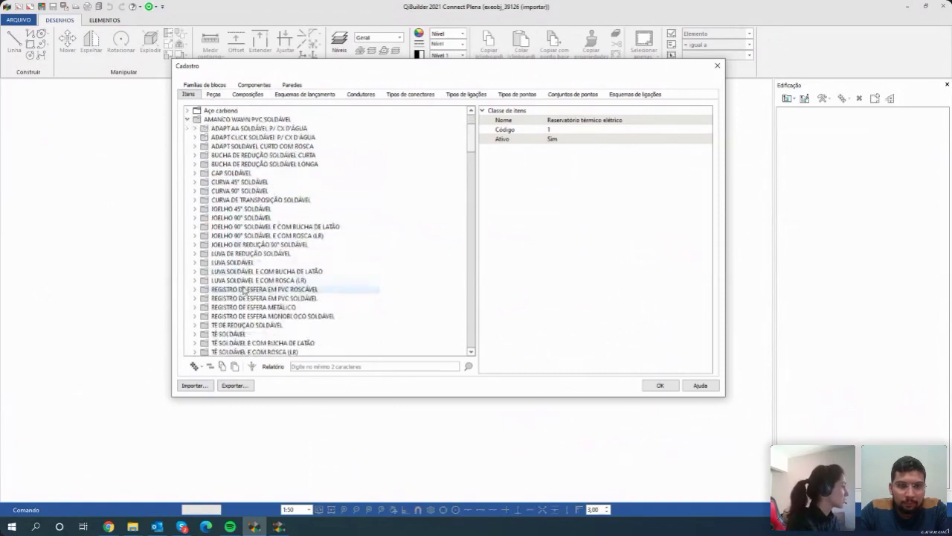
Examine the parts (Peças) registered under AMANCO WAVIN PVC SOLDÁVEL, from adapters through fixtures to valves.
{"action": "left_click", "coordinate": [214, 94]}
{"action": "scroll", "coordinate": [276, 256], "scroll_direction": "up", "scroll_amount": 10}
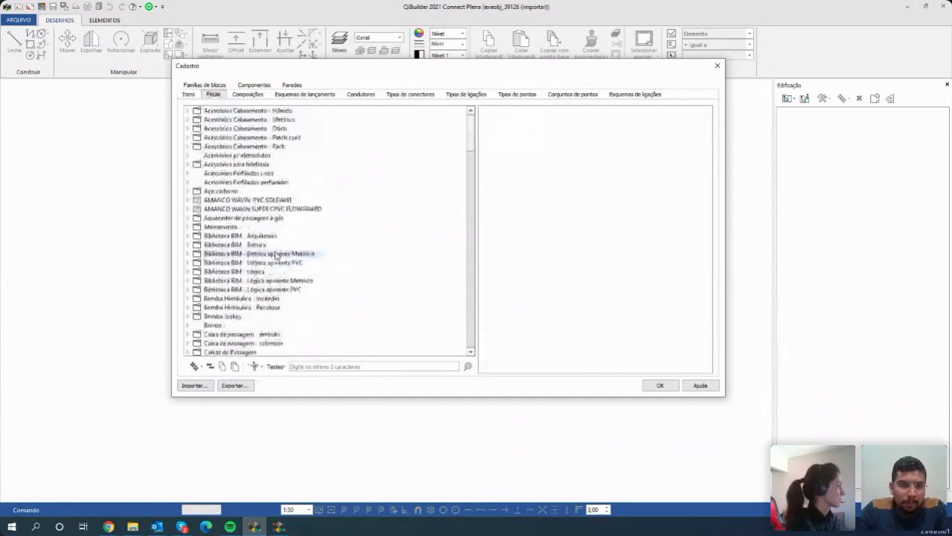
{"action": "left_click", "coordinate": [188, 201]}
{"action": "scroll", "coordinate": [246, 254], "scroll_direction": "down", "scroll_amount": 1}
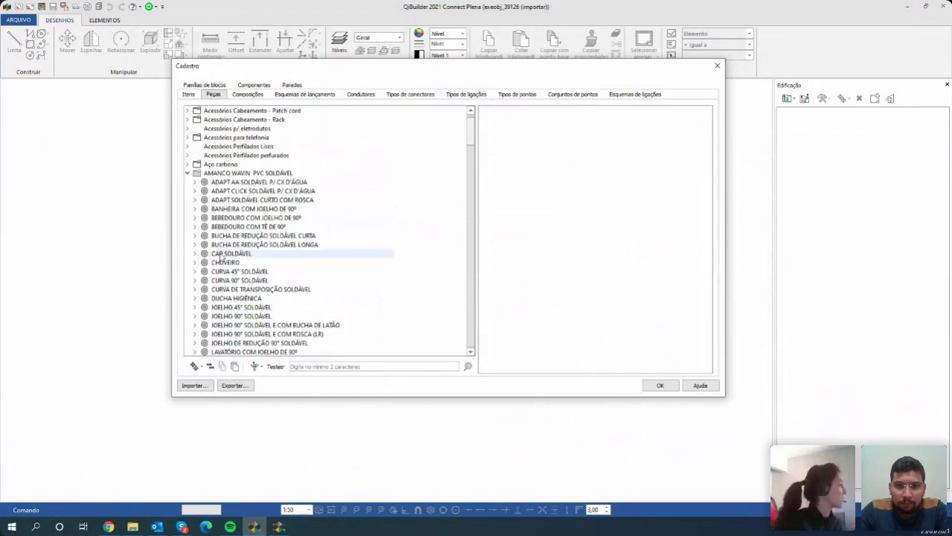
{"action": "scroll", "coordinate": [230, 288], "scroll_direction": "down", "scroll_amount": 2}
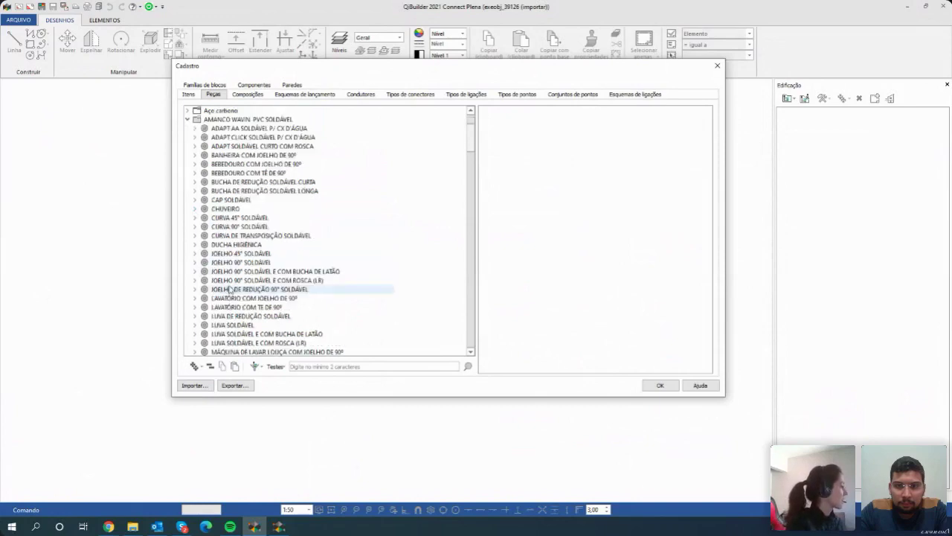
{"action": "scroll", "coordinate": [233, 298], "scroll_direction": "down", "scroll_amount": 6}
{"action": "scroll", "coordinate": [237, 309], "scroll_direction": "down", "scroll_amount": 3}
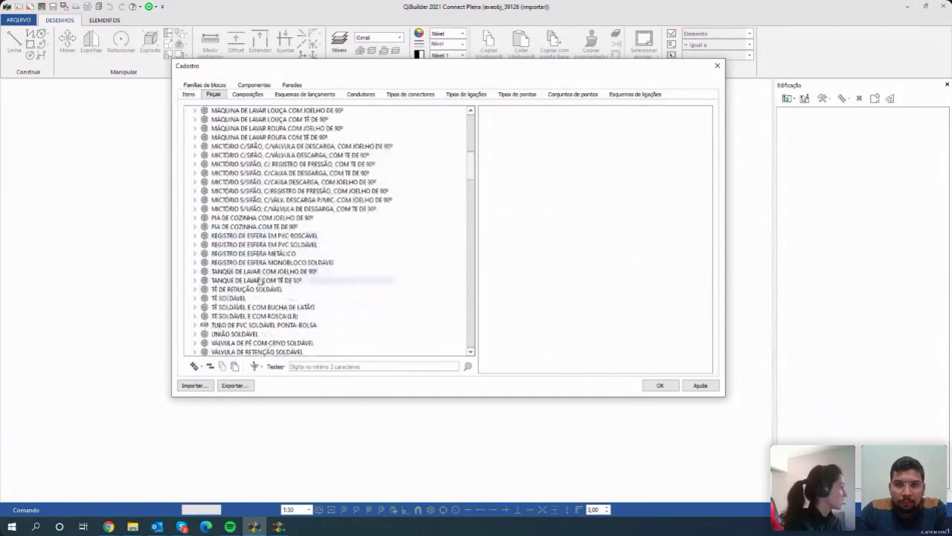
{"action": "scroll", "coordinate": [265, 287], "scroll_direction": "down", "scroll_amount": 1}
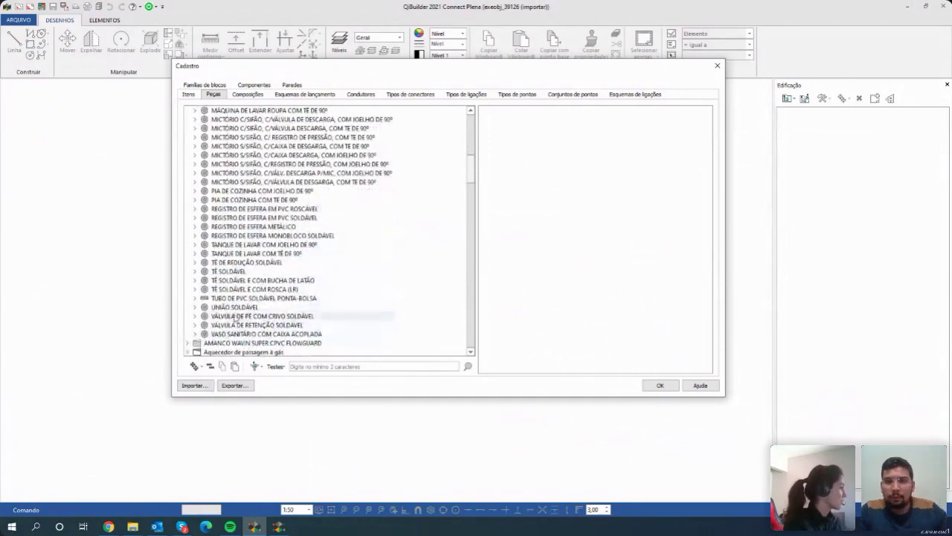
Examine the parts registered under AMANCO WAVIN SUPER CPVC FLOWGUARD, from the bathtub and bushings to the elbows and couplings.
{"action": "scroll", "coordinate": [234, 338], "scroll_direction": "down", "scroll_amount": 3}
{"action": "left_click", "coordinate": [187, 262]}
{"action": "scroll", "coordinate": [263, 332], "scroll_direction": "down", "scroll_amount": 3}
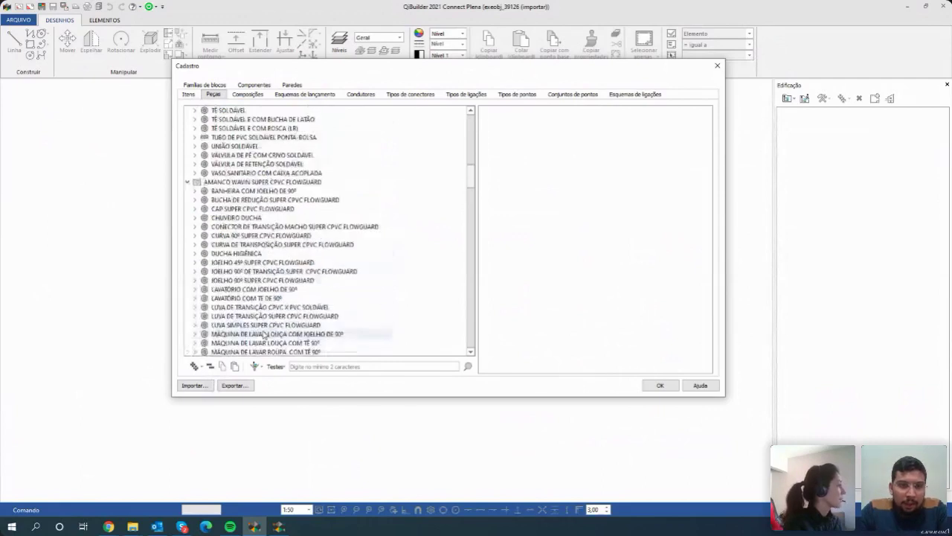
{"action": "scroll", "coordinate": [264, 335], "scroll_direction": "up", "scroll_amount": 4}
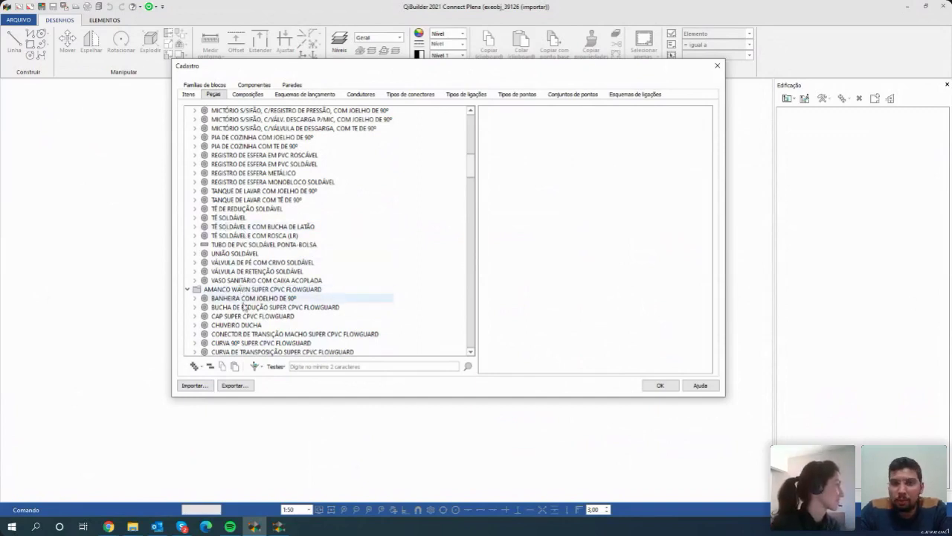
{"action": "scroll", "coordinate": [245, 306], "scroll_direction": "down", "scroll_amount": 2}
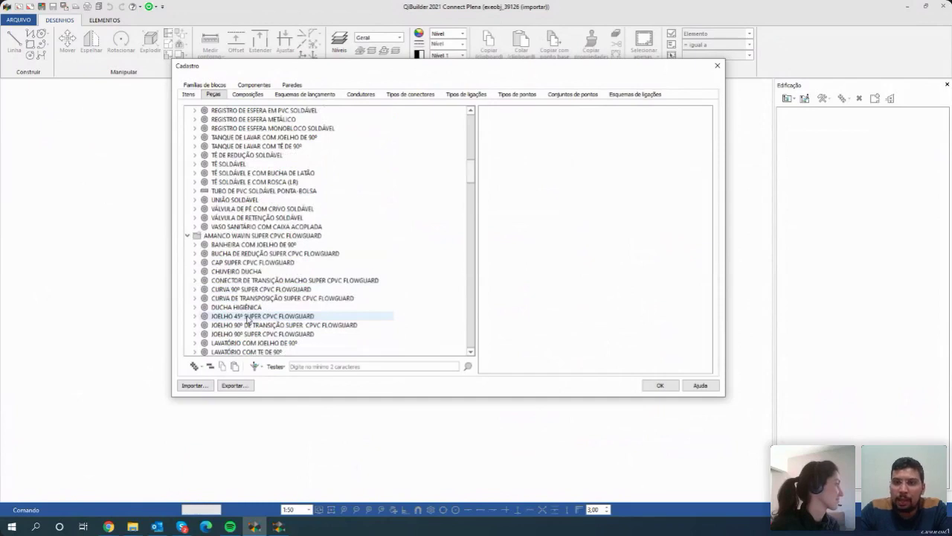
{"action": "scroll", "coordinate": [247, 319], "scroll_direction": "down", "scroll_amount": 1}
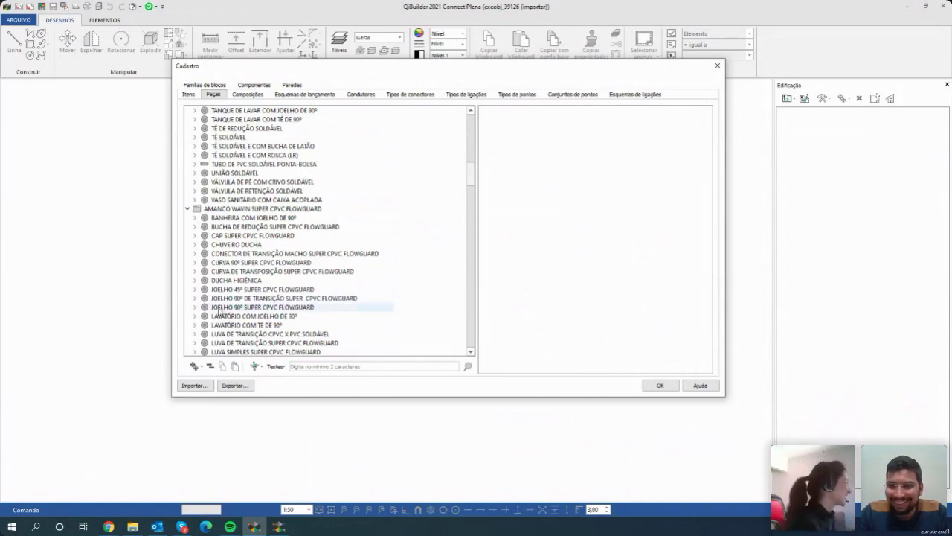
Show the properties of the 25 mm - 20 mm part of BUCHA DE REDUÇÃO SOLDÁVEL CURTA under AMANCO WAVIN PVC SOLDÁVEL.
{"action": "scroll", "coordinate": [237, 294], "scroll_direction": "up", "scroll_amount": 3}
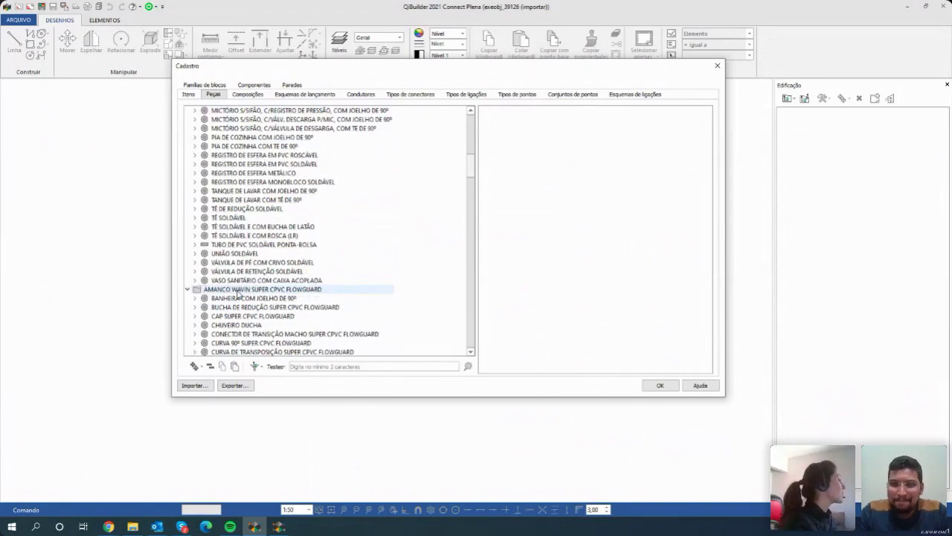
{"action": "scroll", "coordinate": [238, 294], "scroll_direction": "up", "scroll_amount": 5}
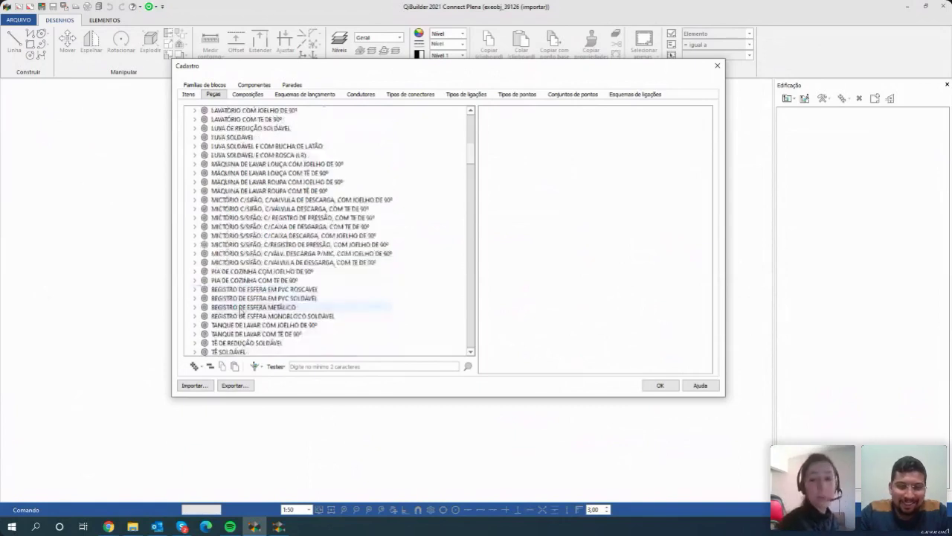
{"action": "scroll", "coordinate": [240, 311], "scroll_direction": "up", "scroll_amount": 7}
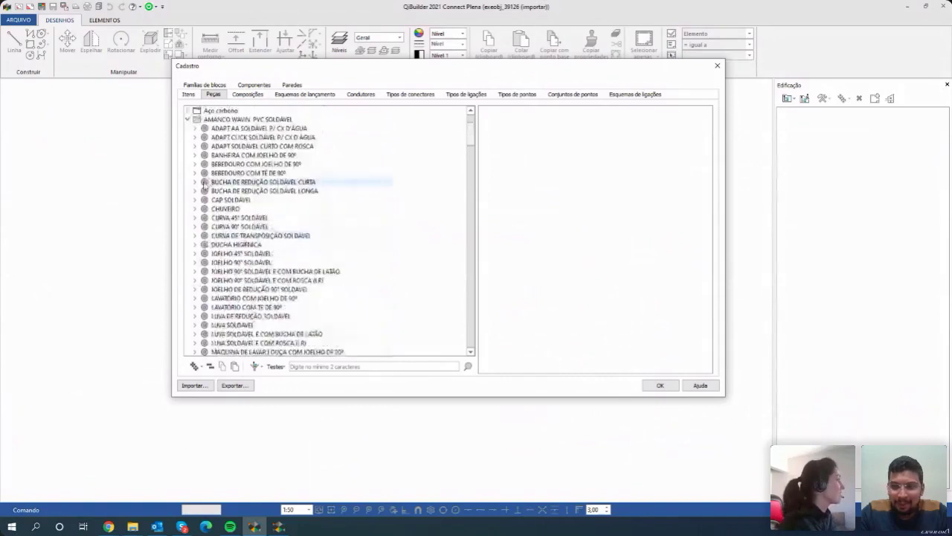
{"action": "left_click", "coordinate": [196, 183]}
{"action": "left_click", "coordinate": [231, 201]}
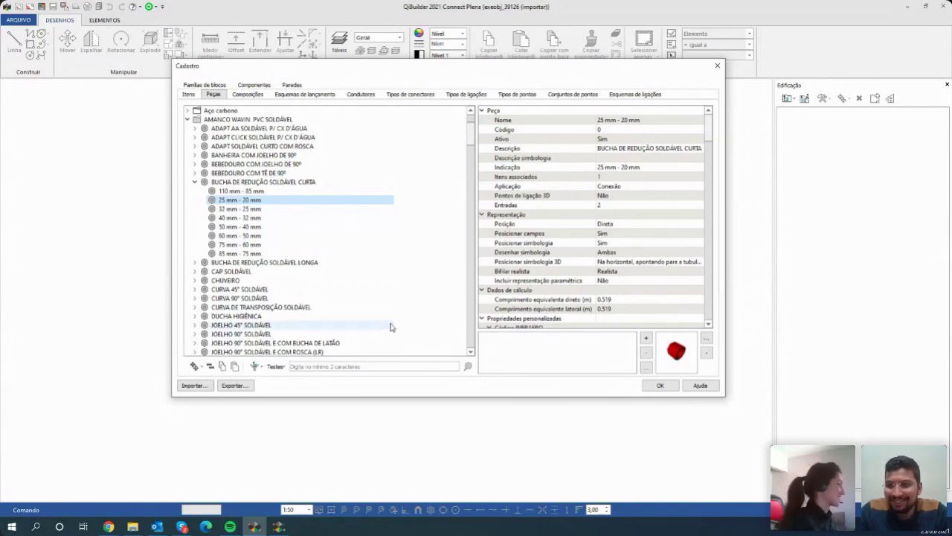
Look through the remaining AMANCO WAVIN PVC SOLDÁVEL parts and confirm the Cadastro register to close it.
{"action": "scroll", "coordinate": [256, 275], "scroll_direction": "up", "scroll_amount": 3}
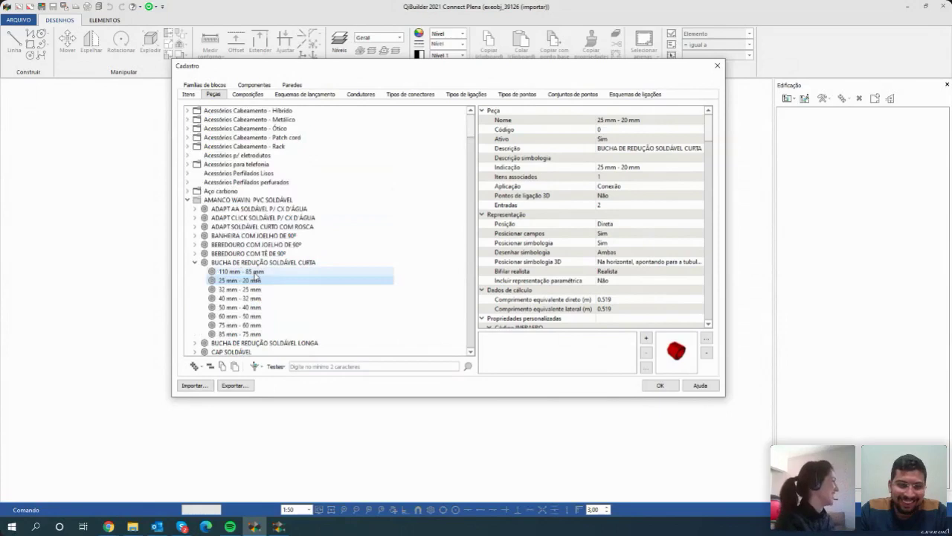
{"action": "scroll", "coordinate": [256, 276], "scroll_direction": "down", "scroll_amount": 4}
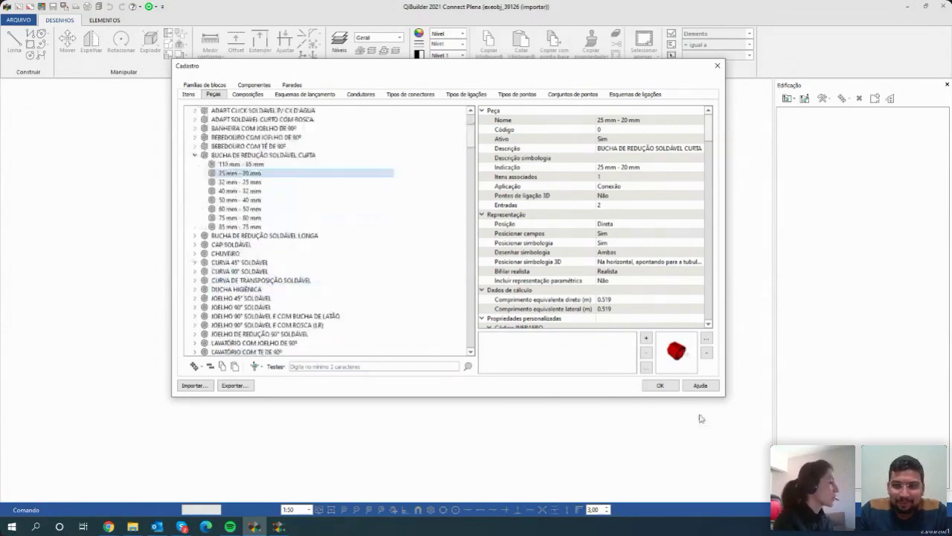
{"action": "scroll", "coordinate": [251, 216], "scroll_direction": "down", "scroll_amount": 4}
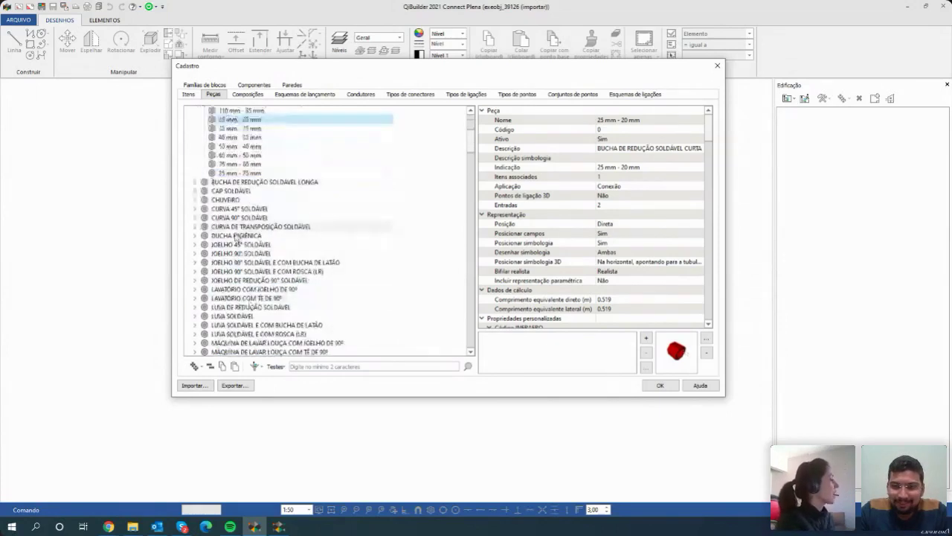
{"action": "scroll", "coordinate": [240, 272], "scroll_direction": "down", "scroll_amount": 1}
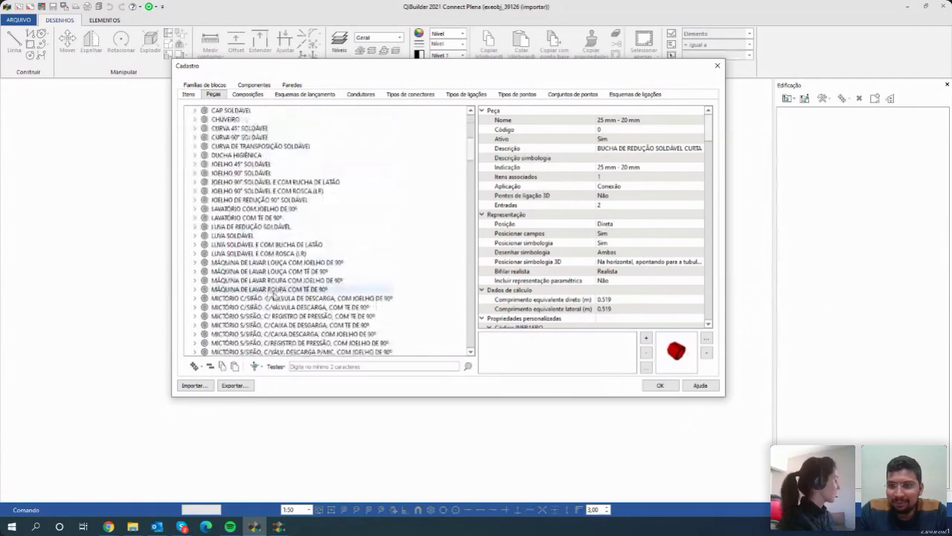
{"action": "scroll", "coordinate": [298, 309], "scroll_direction": "down", "scroll_amount": 3}
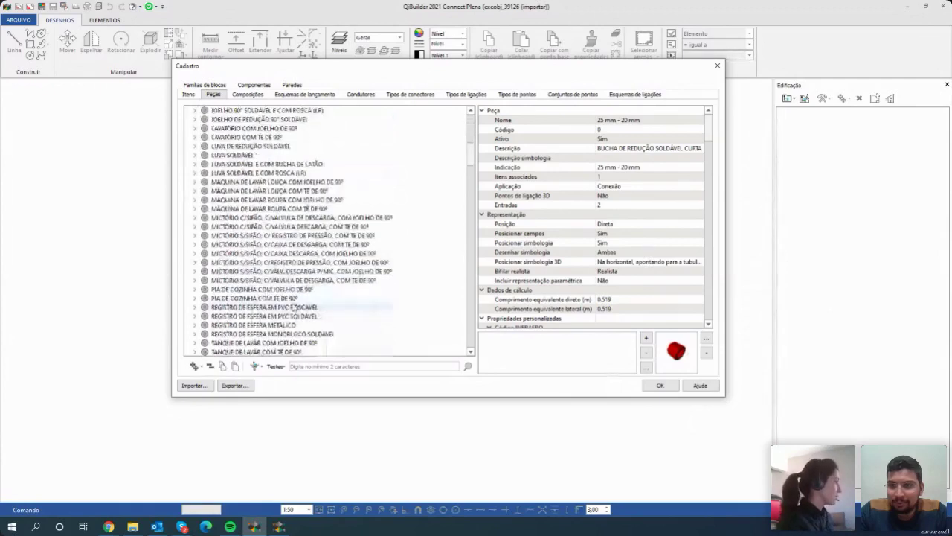
{"action": "scroll", "coordinate": [294, 307], "scroll_direction": "down", "scroll_amount": 4}
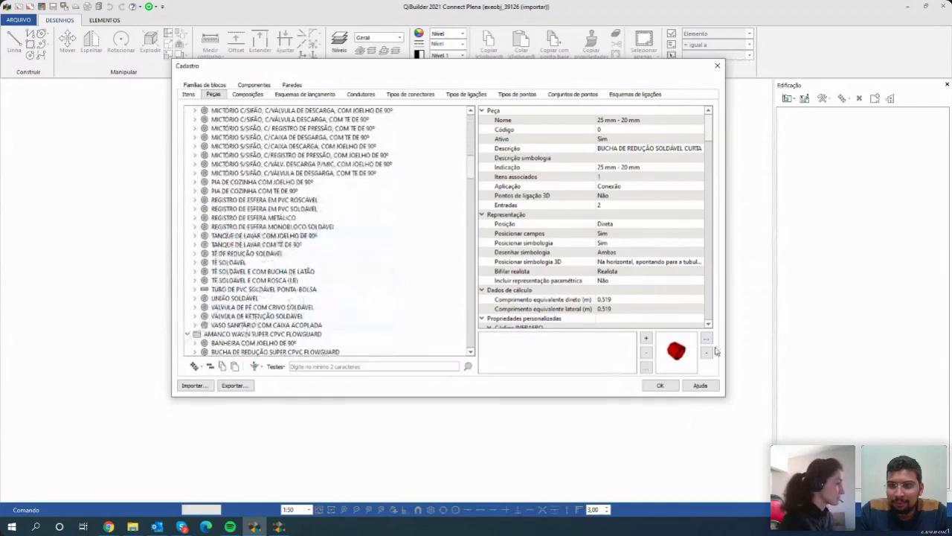
{"action": "left_click", "coordinate": [661, 386]}
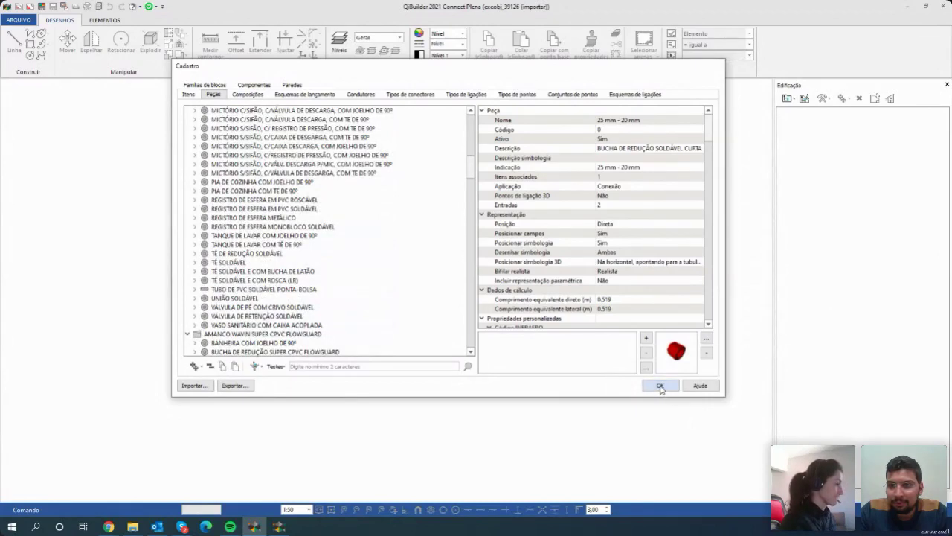
Switch to the QiBuilder window with Projeto MEP Amanco and open the ISO-2 isometric detail of the Superior hydraulic plan.
{"action": "left_click", "coordinate": [280, 527]}
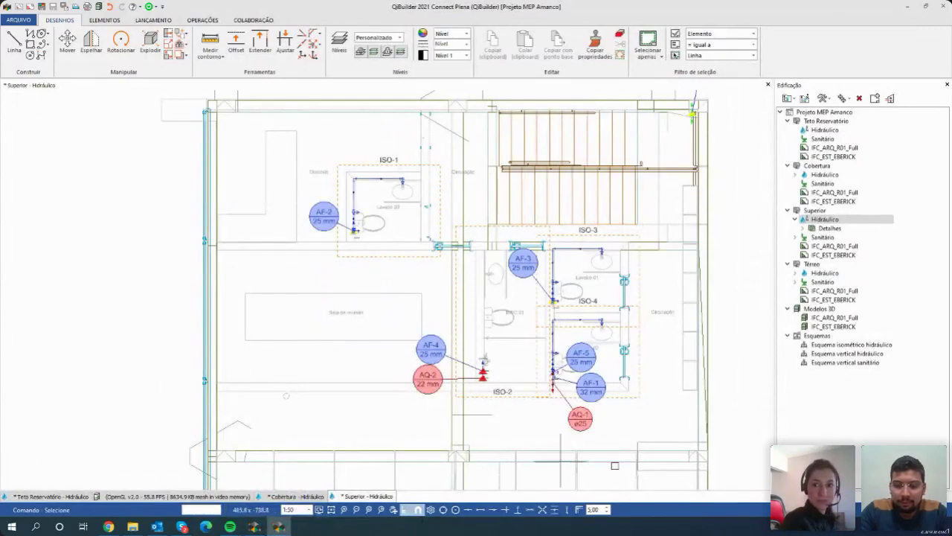
{"action": "middle_click_drag", "start_coordinate": [455, 354], "coordinate": [366, 341]}
{"action": "scroll", "coordinate": [367, 342], "scroll_direction": "up", "scroll_amount": 2}
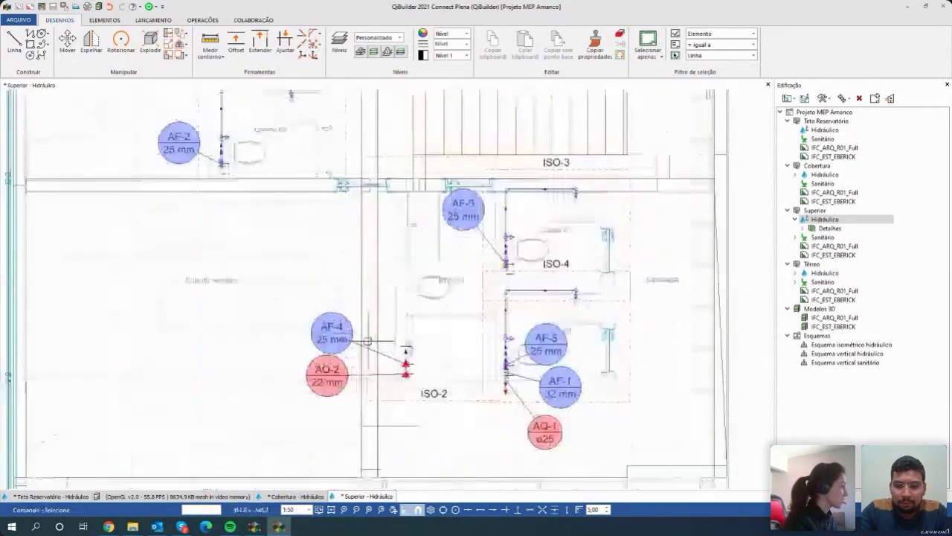
{"action": "scroll", "coordinate": [365, 310], "scroll_direction": "down", "scroll_amount": 3}
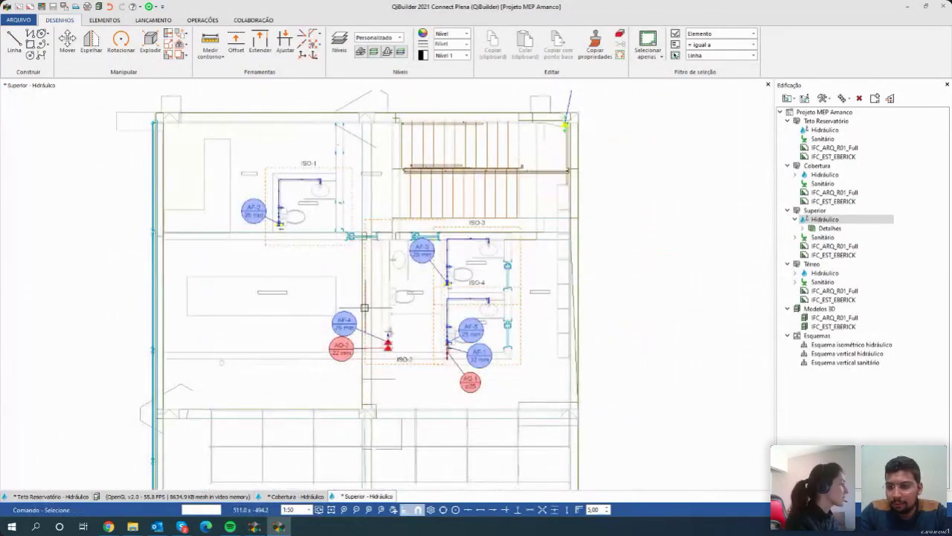
{"action": "double_click", "coordinate": [365, 308]}
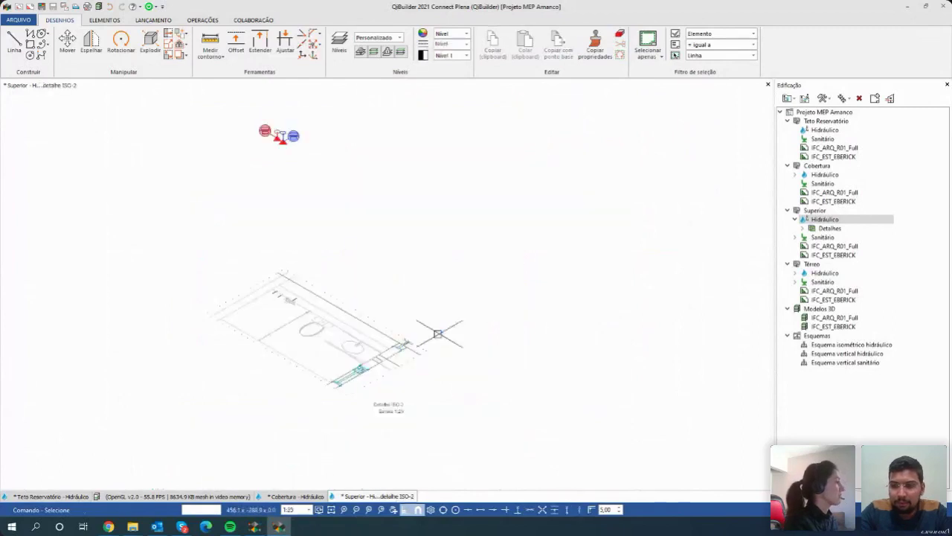
{"action": "middle_click_drag", "start_coordinate": [299, 173], "coordinate": [350, 263]}
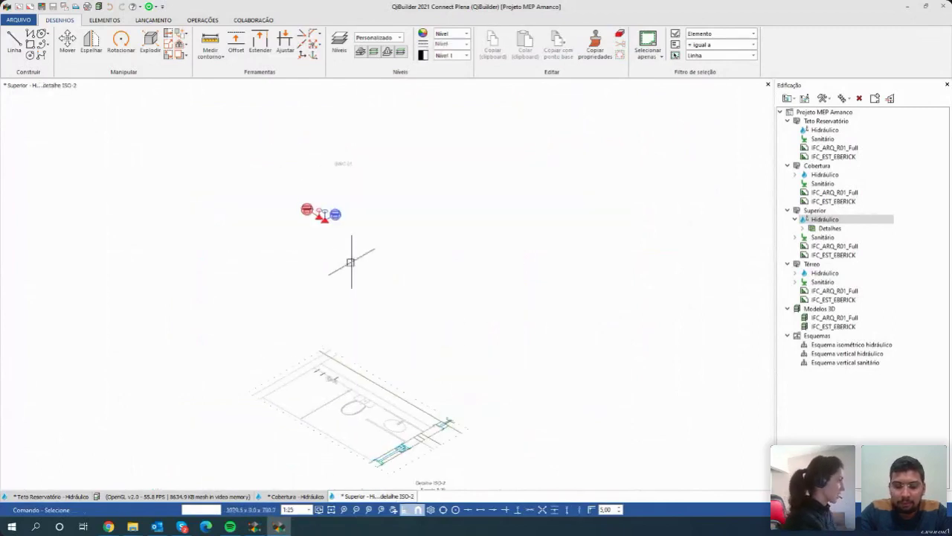
{"action": "scroll", "coordinate": [339, 255], "scroll_direction": "up", "scroll_amount": 1}
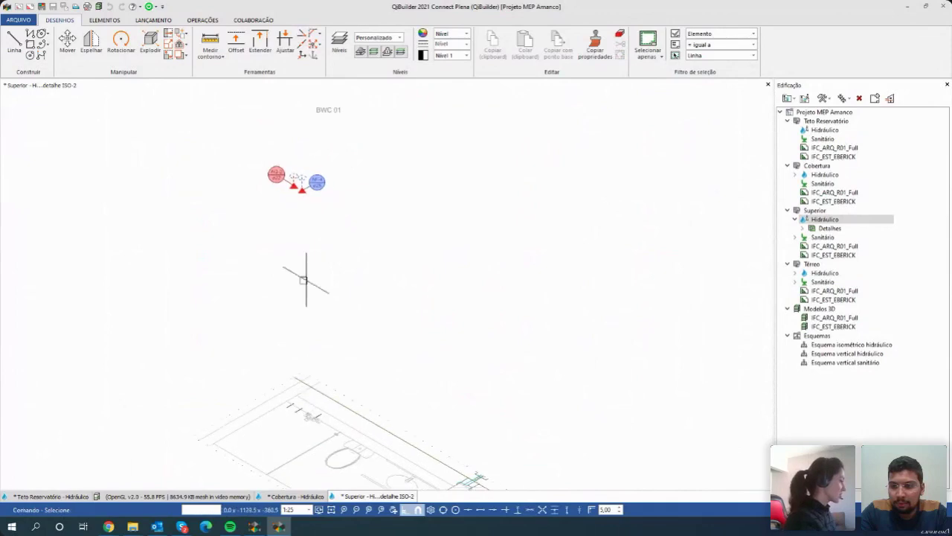
Draw a vertical AMANCO WAVIN SUPER CPVC FLOWGUARD 22 mm hot-water pipe downward from column AQ-2.
{"action": "left_click", "coordinate": [147, 21]}
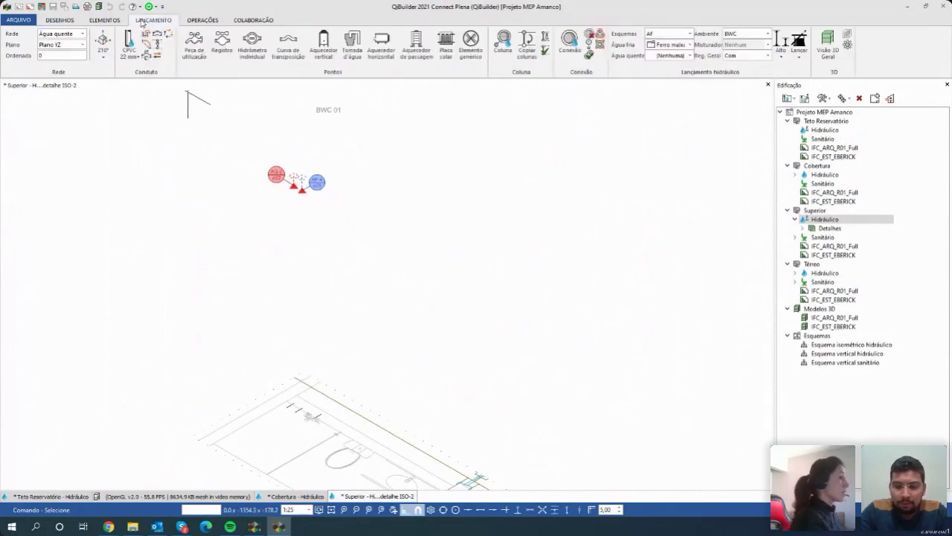
{"action": "left_click", "coordinate": [136, 57]}
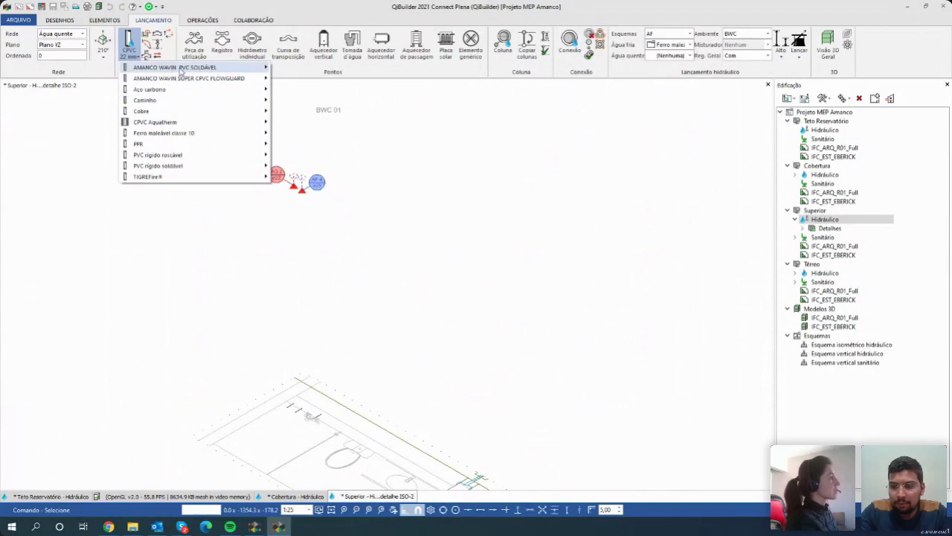
{"action": "mouse_move", "coordinate": [181, 69]}
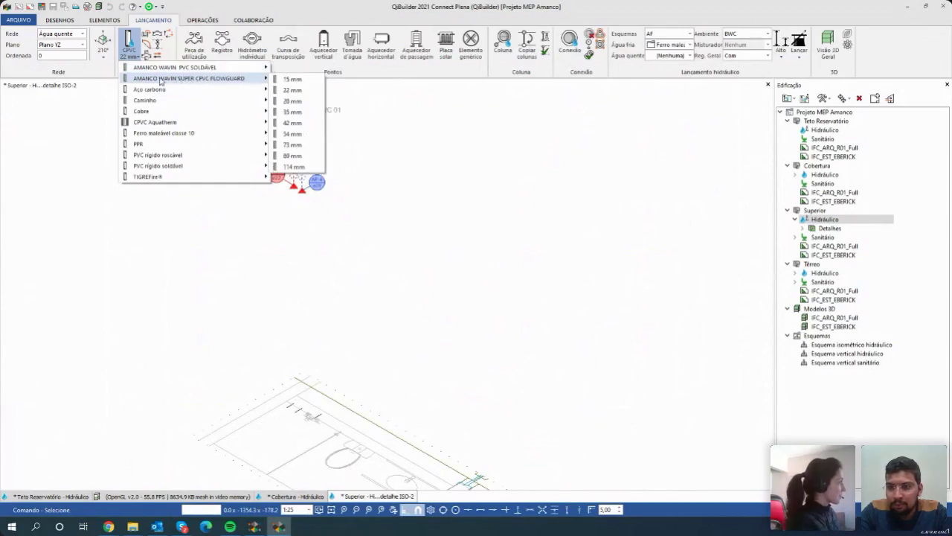
{"action": "left_click", "coordinate": [292, 90]}
{"action": "left_click", "coordinate": [128, 41]}
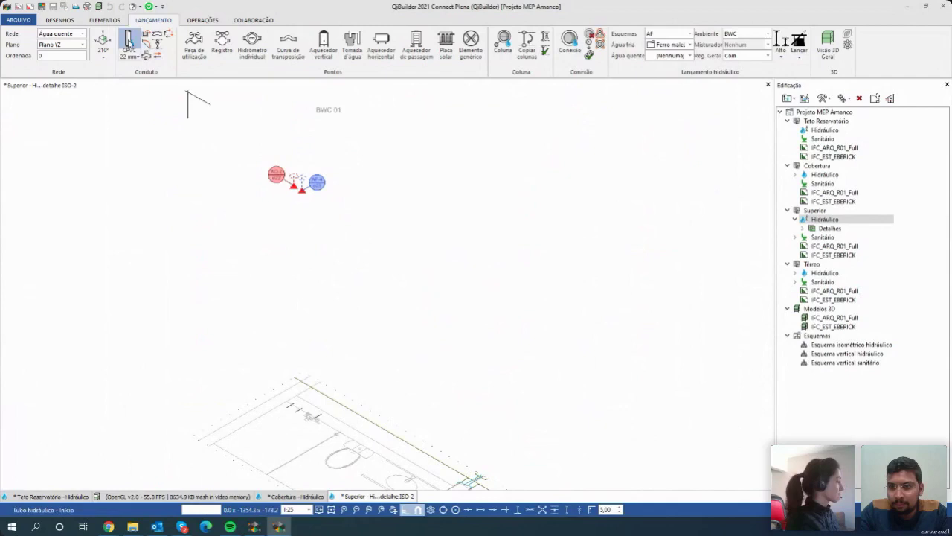
{"action": "scroll", "coordinate": [303, 200], "scroll_direction": "up", "scroll_amount": 3}
{"action": "scroll", "coordinate": [303, 200], "scroll_direction": "up", "scroll_amount": 1}
{"action": "left_click", "coordinate": [275, 165]}
{"action": "scroll", "coordinate": [270, 240], "scroll_direction": "down", "scroll_amount": 2}
{"action": "left_click", "coordinate": [272, 410]}
{"action": "key", "text": "Escape"}
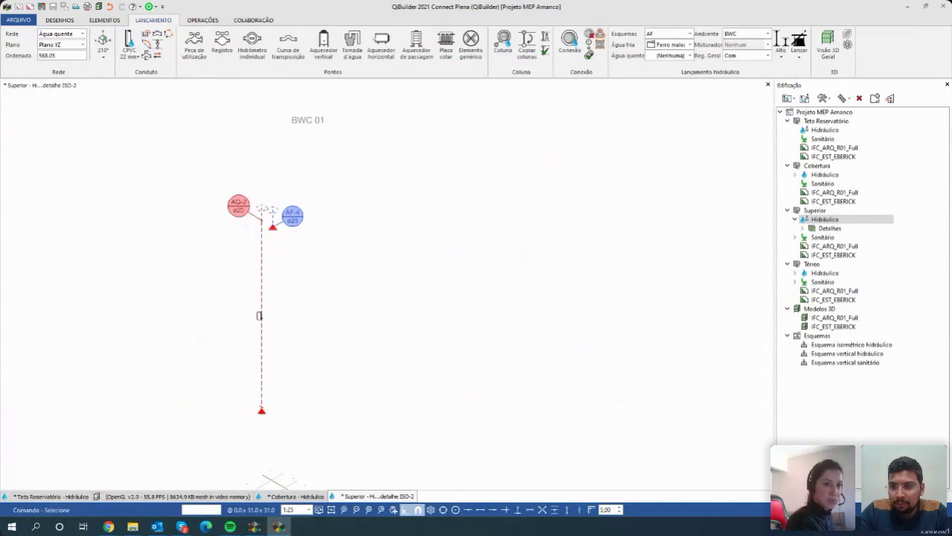
Set the Z position of the connection at the lower end of the vertical hot-water pipe to 68.
{"action": "middle_click_drag", "start_coordinate": [219, 329], "coordinate": [208, 206]}
{"action": "left_click", "coordinate": [264, 291]}
{"action": "left_click", "coordinate": [885, 329]}
{"action": "type", "text": "68.0"}
{"action": "key", "text": "Return"}
{"action": "scroll", "coordinate": [310, 313], "scroll_direction": "up", "scroll_amount": 2}
{"action": "key", "text": "Escape"}
Draw two consecutive horizontal hot-water pipes along the wall from the riser's lower end: a short one and one about 160 long.
{"action": "key", "text": "Return"}
{"action": "scroll", "coordinate": [230, 319], "scroll_direction": "up", "scroll_amount": 2}
{"action": "left_click", "coordinate": [226, 323]}
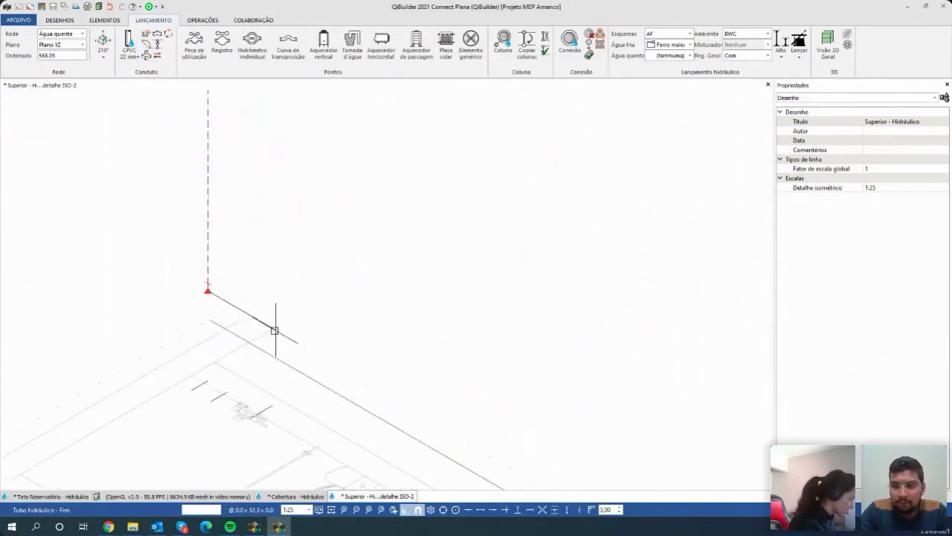
{"action": "scroll", "coordinate": [271, 326], "scroll_direction": "up", "scroll_amount": 3}
{"action": "left_click", "coordinate": [269, 327]}
{"action": "scroll", "coordinate": [279, 336], "scroll_direction": "down", "scroll_amount": 3}
{"action": "middle_click_drag", "start_coordinate": [309, 355], "coordinate": [249, 323]}
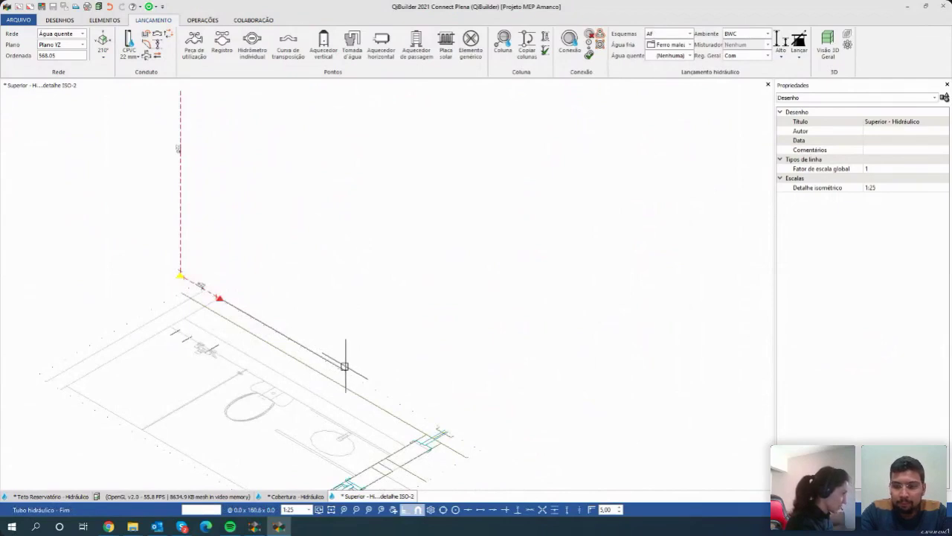
{"action": "left_click", "coordinate": [345, 365]}
{"action": "scroll", "coordinate": [284, 328], "scroll_direction": "up", "scroll_amount": 2}
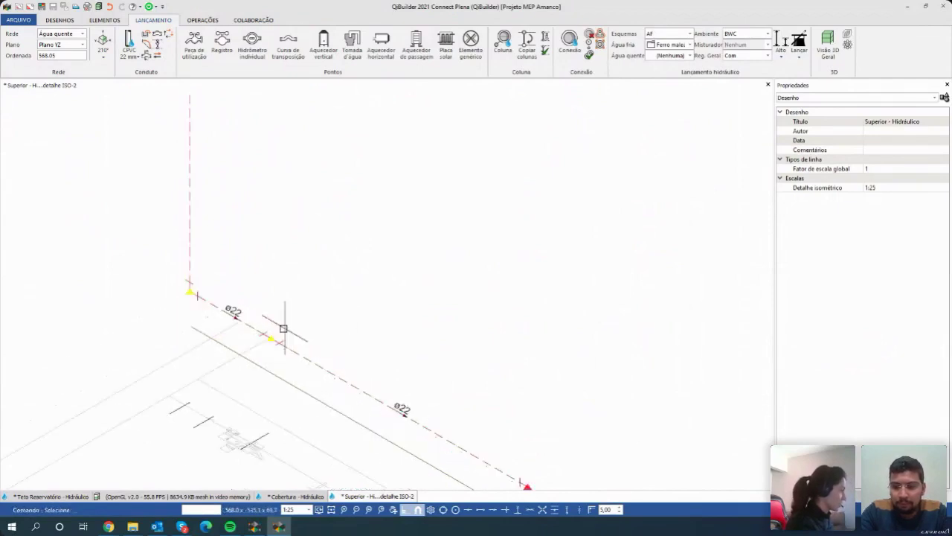
Draw a vertical 22 mm hot-water branch upward from the junction between the two horizontal pipes.
{"action": "left_click", "coordinate": [129, 41]}
{"action": "scroll", "coordinate": [233, 276], "scroll_direction": "up", "scroll_amount": 2}
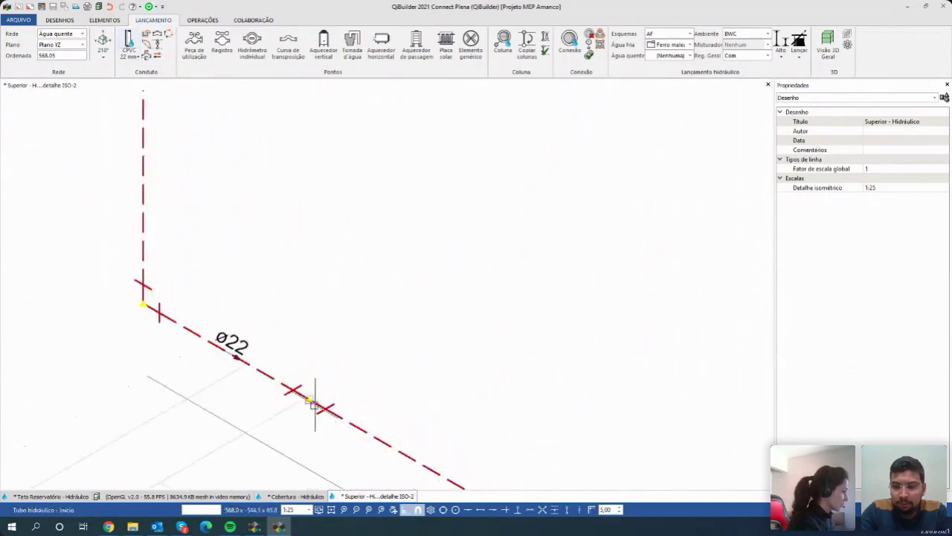
{"action": "scroll", "coordinate": [315, 404], "scroll_direction": "down", "scroll_amount": 2}
{"action": "left_click", "coordinate": [318, 378]}
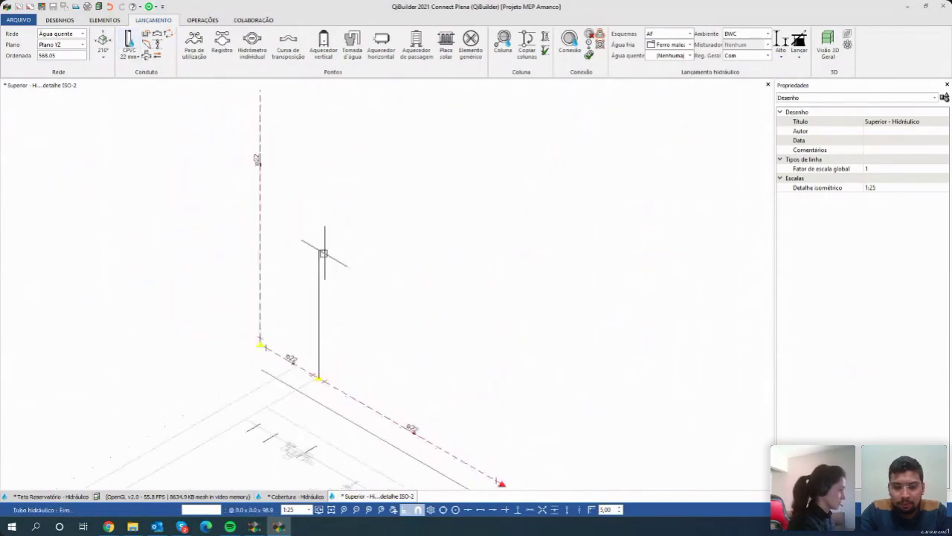
{"action": "left_click", "coordinate": [320, 262]}
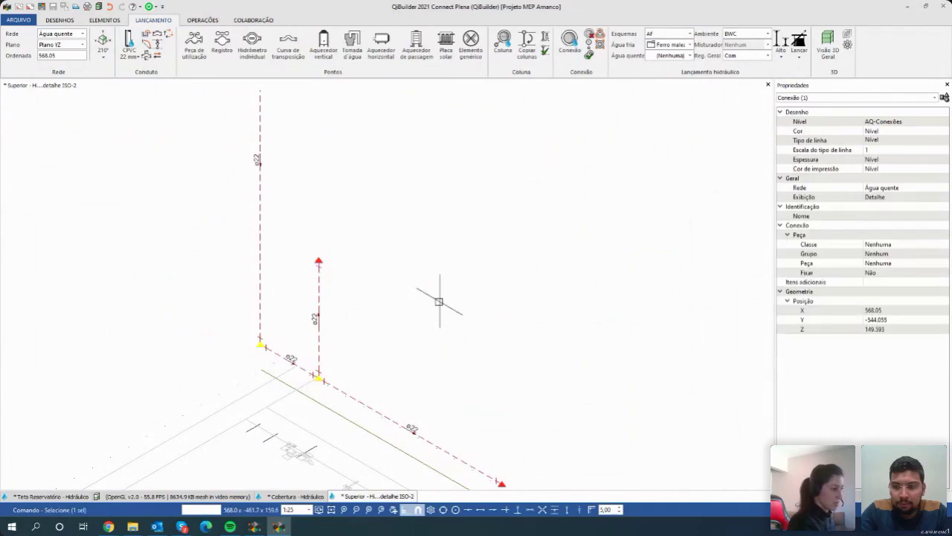
Set the Z position of the connection at the branch's upper end to 110.
{"action": "left_click", "coordinate": [889, 328]}
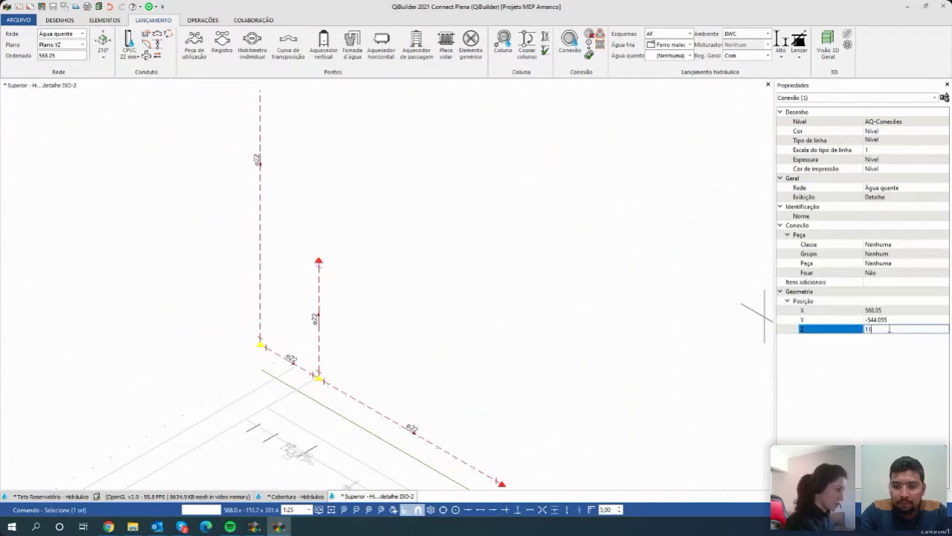
{"action": "key", "text": "Return"}
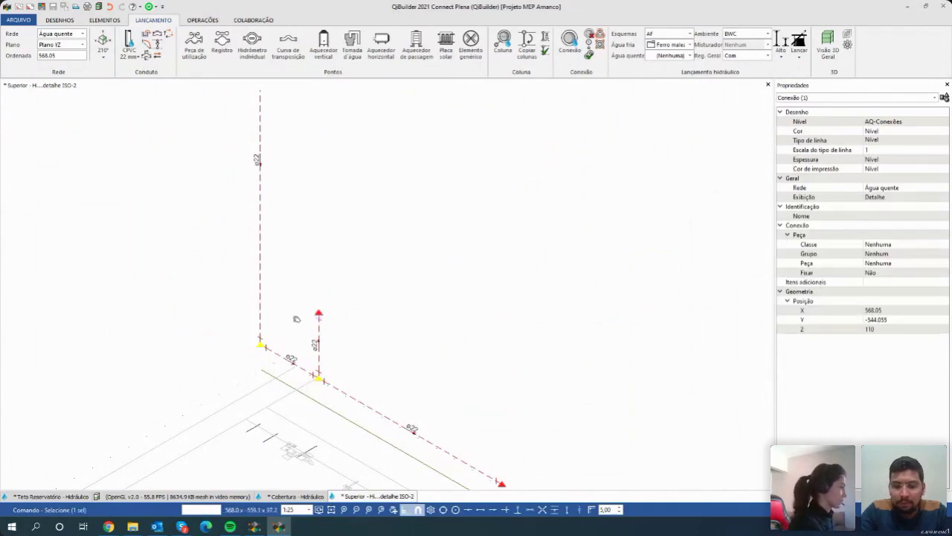
{"action": "middle_click_drag", "start_coordinate": [298, 319], "coordinate": [283, 323]}
{"action": "key", "text": "Escape"}
Draw hot-water pipes from the branch's upper end: a short one upward, a horizontal one 10 long, and a longer one upward.
{"action": "left_click", "coordinate": [132, 41]}
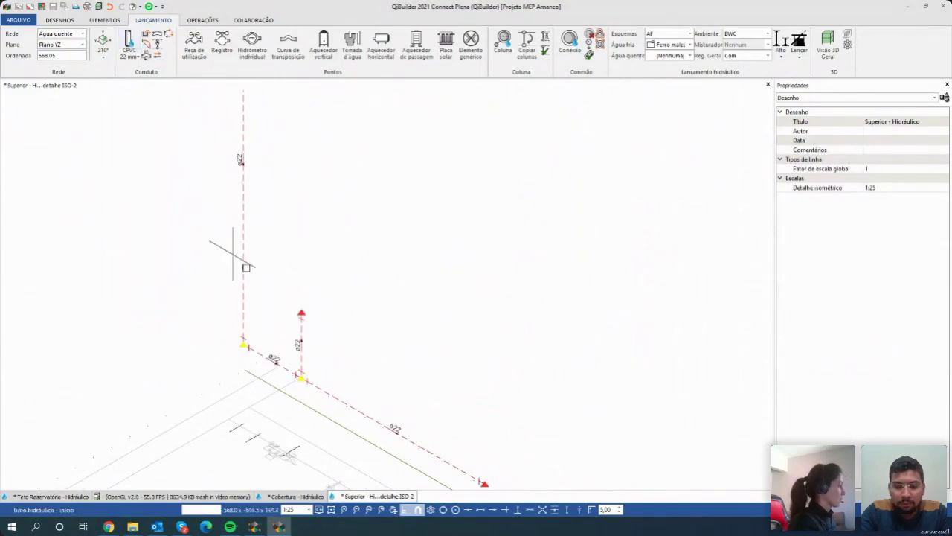
{"action": "scroll", "coordinate": [302, 314], "scroll_direction": "up", "scroll_amount": 3}
{"action": "left_click", "coordinate": [290, 311]}
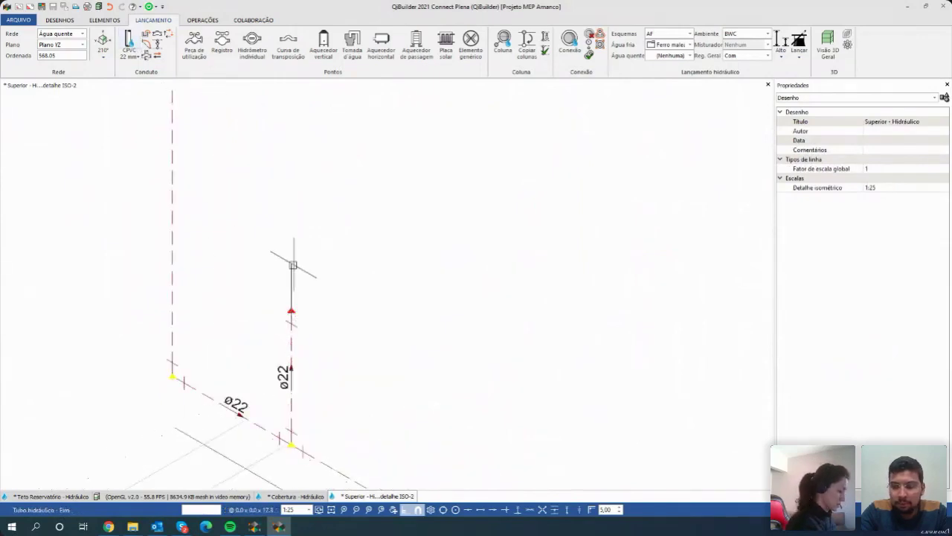
{"action": "type", "text": "0"}
{"action": "key", "text": "Return"}
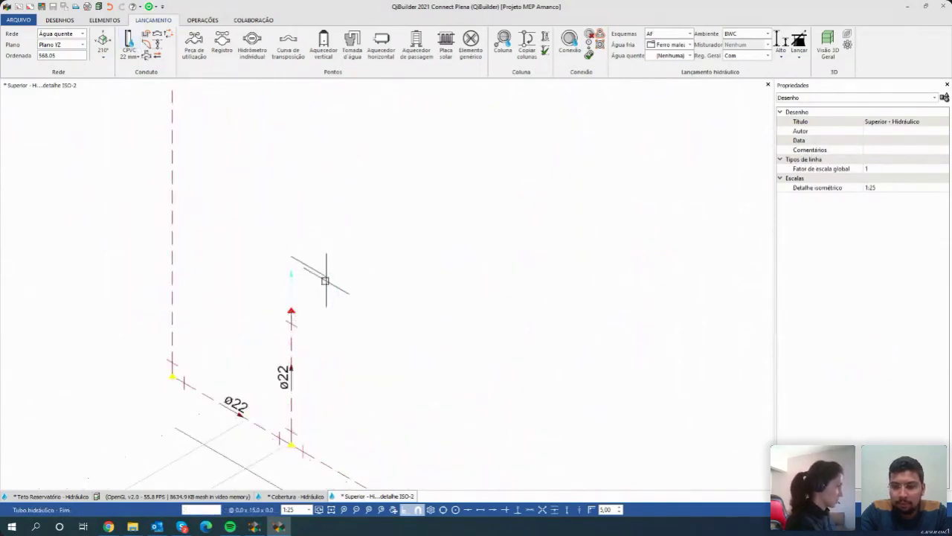
{"action": "type", "text": "10"}
{"action": "key", "text": "Return"}
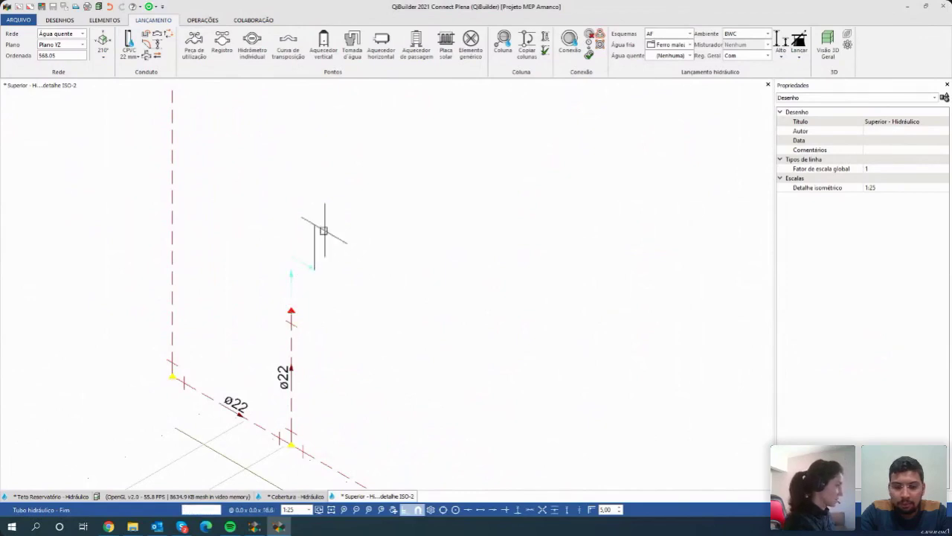
{"action": "middle_click_drag", "start_coordinate": [323, 227], "coordinate": [315, 287]}
{"action": "key", "text": "Escape"}
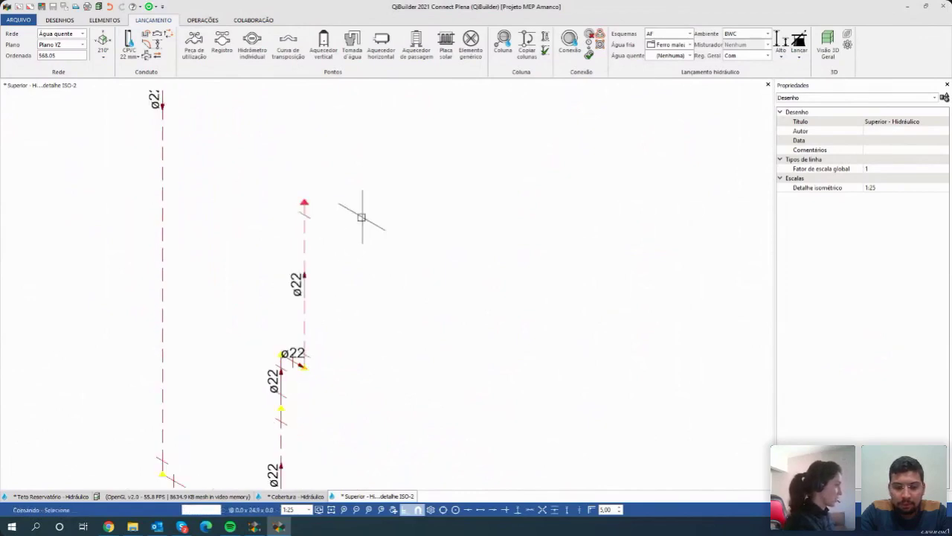
Set the Z position of the connection at the top of the long upper hot-water pipe to 210.
{"action": "left_click_drag", "start_coordinate": [287, 170], "coordinate": [333, 238]}
{"action": "left_click", "coordinate": [894, 330]}
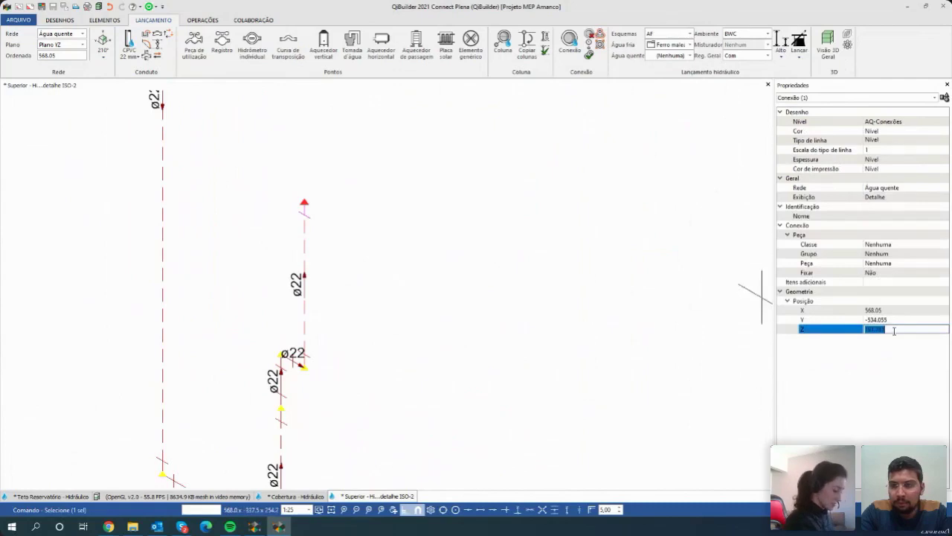
{"action": "key", "text": "Return"}
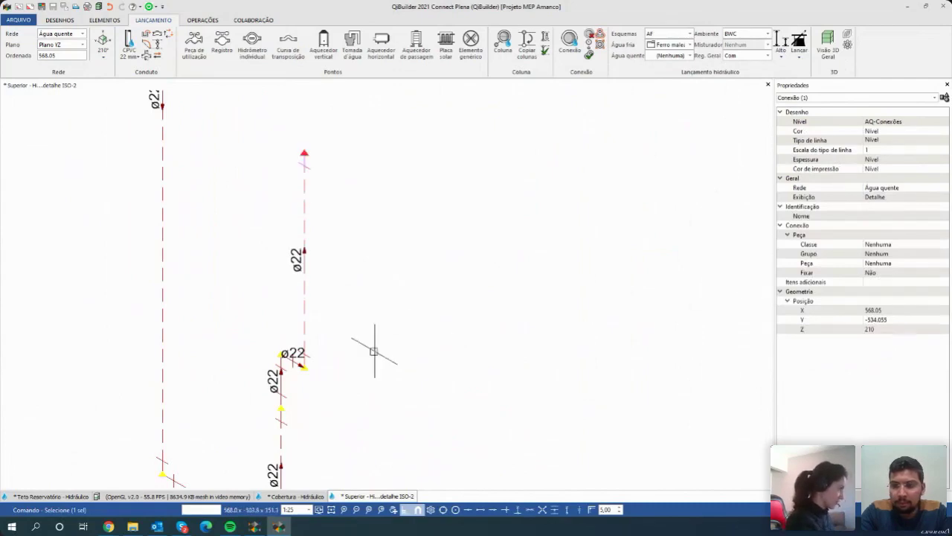
{"action": "middle_click_drag", "start_coordinate": [372, 344], "coordinate": [345, 257]}
{"action": "key", "text": "Escape"}
Draw hot-water pipes from the upper pipe's foot: a horizontal one 10 long, a downward one 20 long, and a second one downward.
{"action": "left_click", "coordinate": [130, 39]}
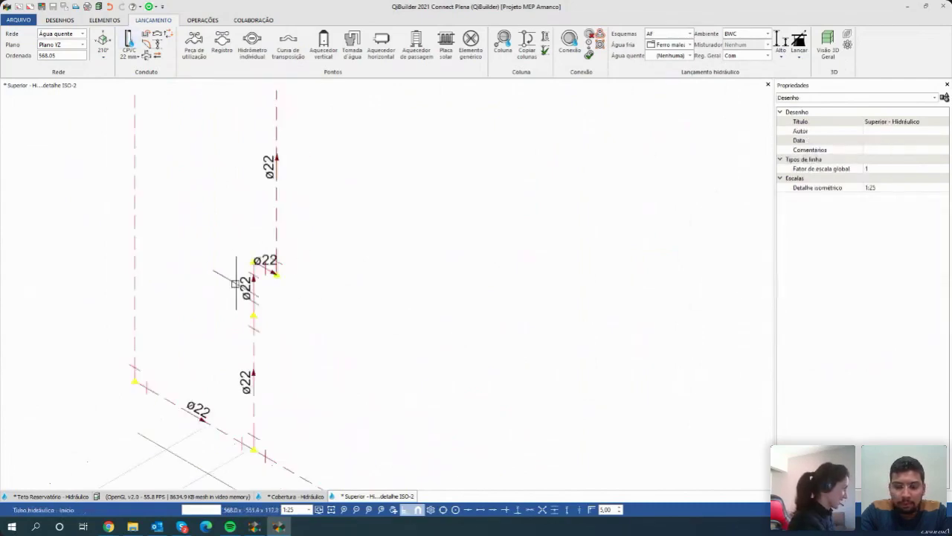
{"action": "scroll", "coordinate": [238, 286], "scroll_direction": "up", "scroll_amount": 2}
{"action": "scroll", "coordinate": [305, 294], "scroll_direction": "down", "scroll_amount": 1}
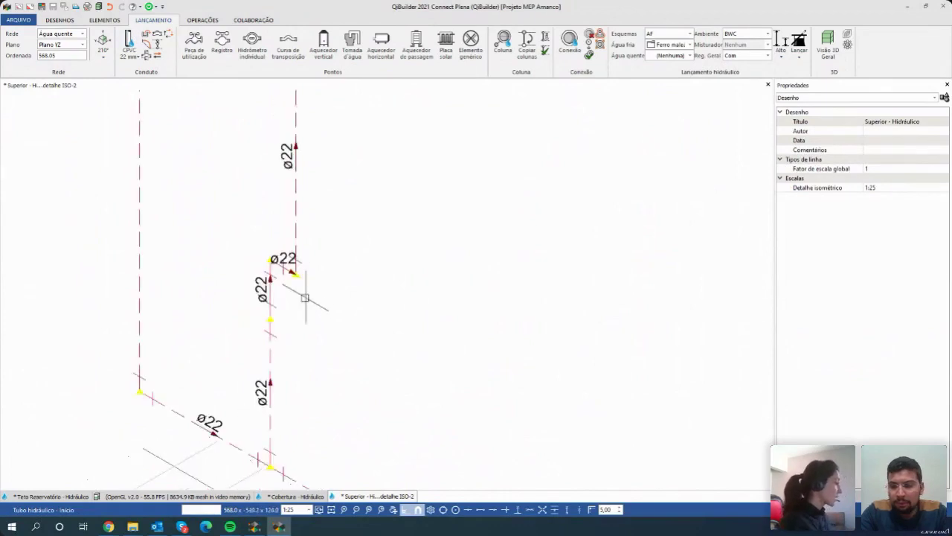
{"action": "scroll", "coordinate": [305, 298], "scroll_direction": "down", "scroll_amount": 1}
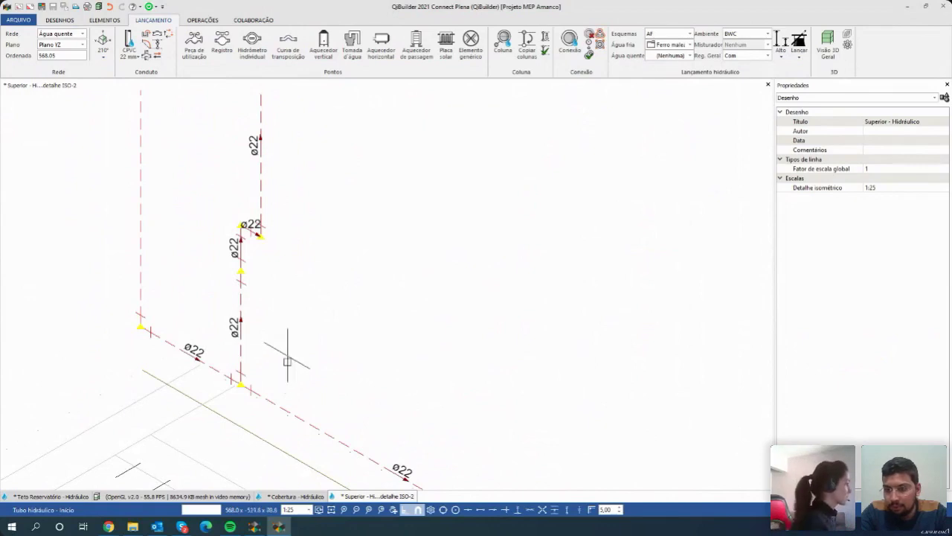
{"action": "scroll", "coordinate": [280, 279], "scroll_direction": "up", "scroll_amount": 2}
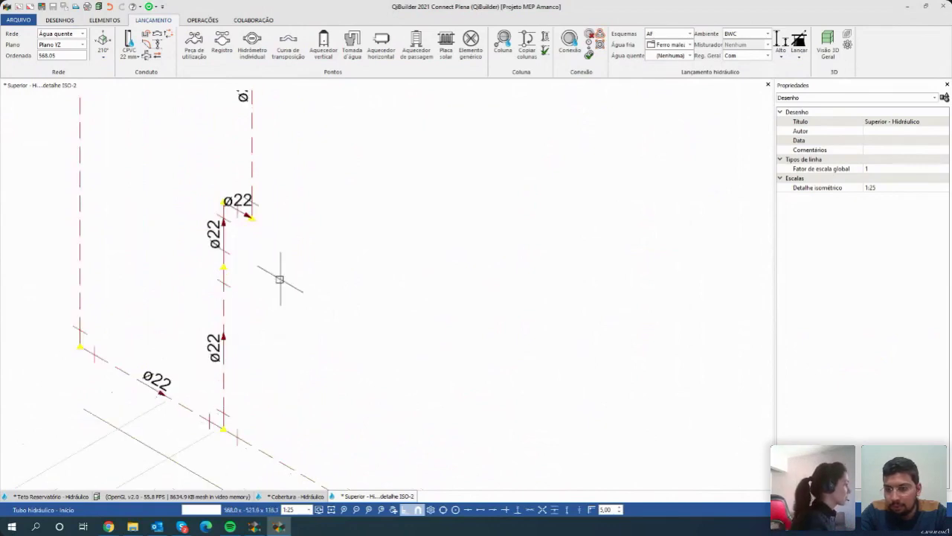
{"action": "left_click", "coordinate": [260, 223]}
{"action": "type", "text": "10"}
{"action": "key", "text": "Return"}
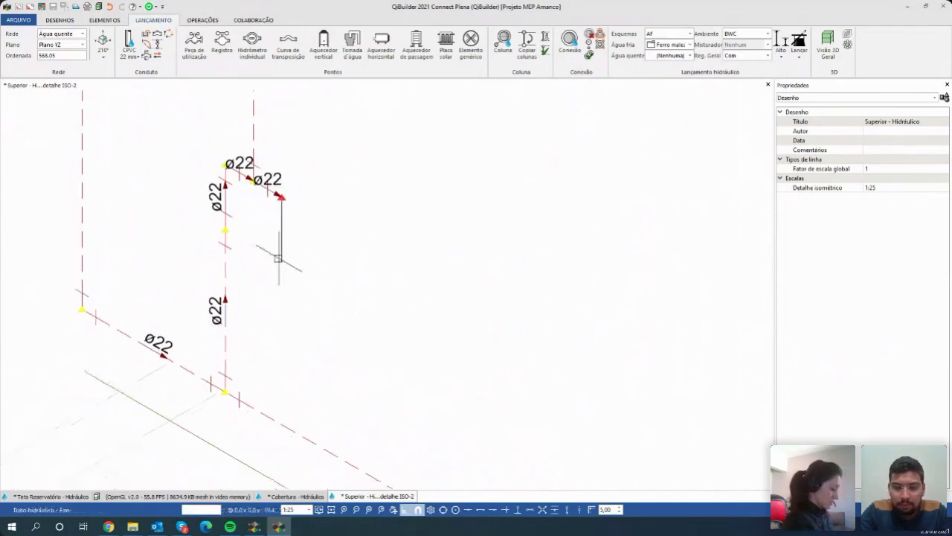
{"action": "type", "text": "20"}
{"action": "key", "text": "Return"}
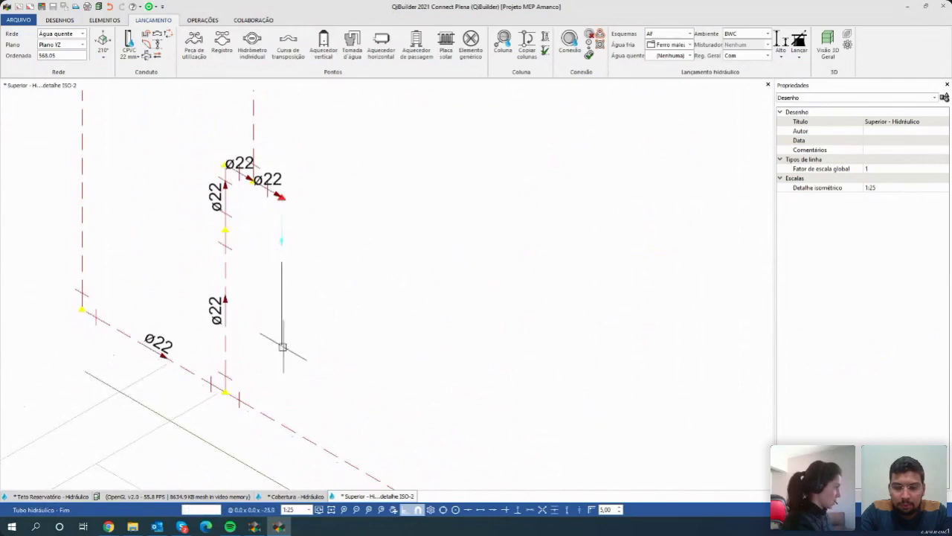
{"action": "key", "text": "Escape"}
Set the Z position of the connection at the lower end of the descending hot-water pipes to 80.
{"action": "left_click_drag", "start_coordinate": [251, 312], "coordinate": [311, 379]}
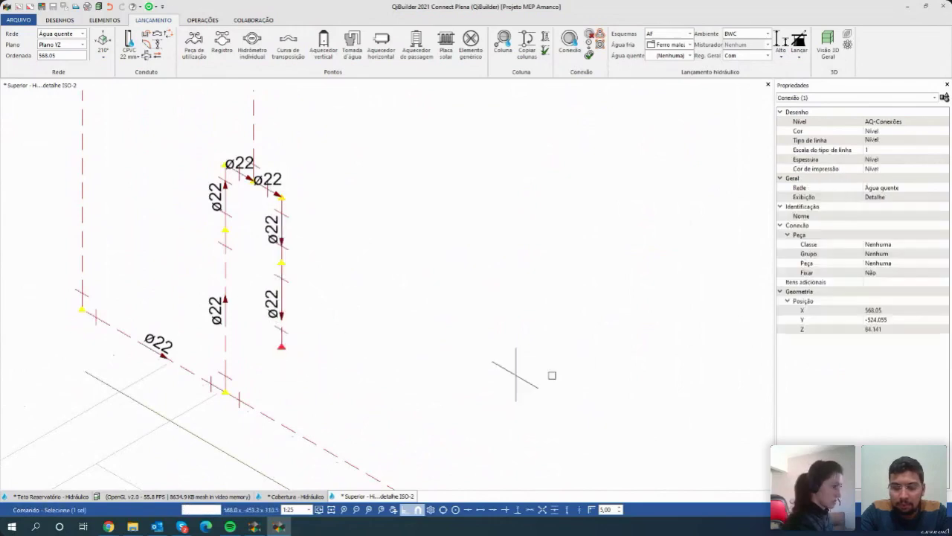
{"action": "left_click", "coordinate": [892, 333]}
{"action": "type", "text": "80"}
{"action": "key", "text": "Return"}
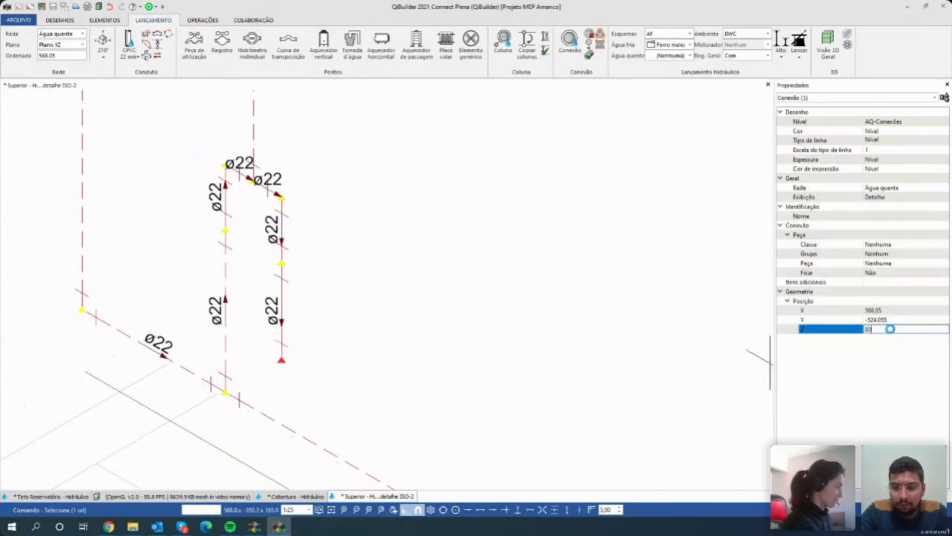
{"action": "mouse_move", "coordinate": [275, 290]}
{"action": "middle_mouse_down"}
{"action": "mouse_move", "coordinate": [270, 299]}
{"action": "mouse_move", "coordinate": [241, 283]}
{"action": "middle_mouse_up"}
{"action": "key", "text": "Return"}
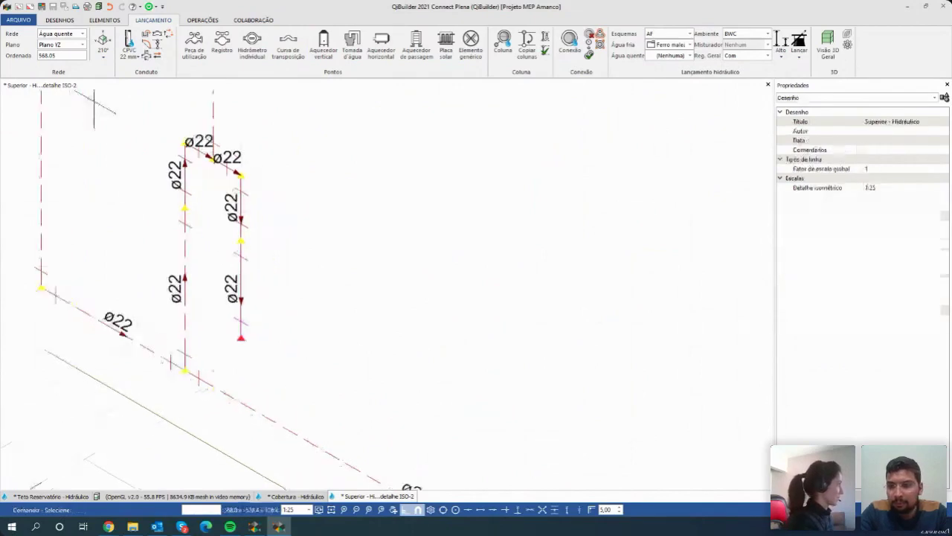
Draw a horizontal hot-water pipe about 28 long along the wall from the lower end of the descending pipes.
{"action": "left_click", "coordinate": [241, 339]}
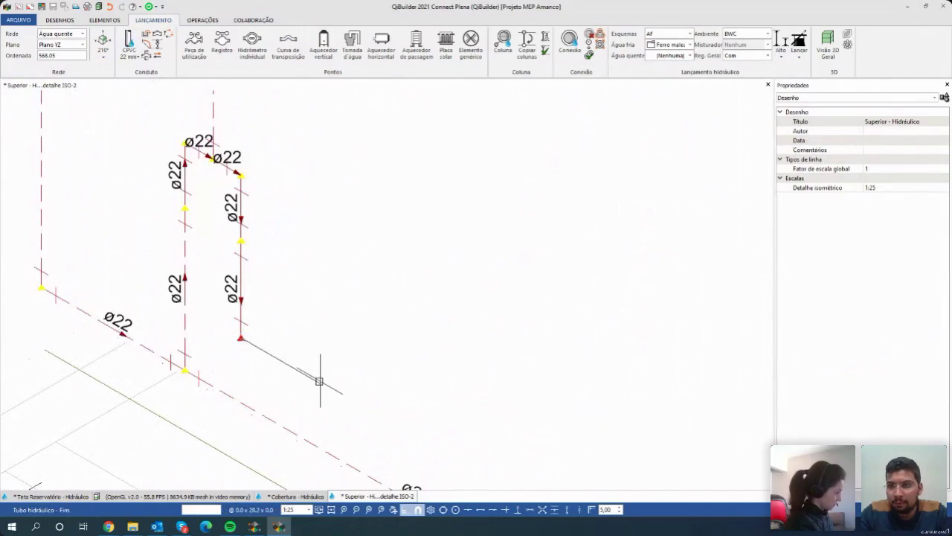
{"action": "left_click", "coordinate": [320, 385]}
{"action": "middle_click_drag", "start_coordinate": [332, 326], "coordinate": [305, 344]}
Reverse the flow direction of the short horizontal pipe and the two vertical pipes on the loop's descending side.
{"action": "scroll", "coordinate": [304, 343], "scroll_direction": "down", "scroll_amount": 3}
{"action": "left_click", "coordinate": [157, 55]}
{"action": "scroll", "coordinate": [365, 408], "scroll_direction": "up", "scroll_amount": 2}
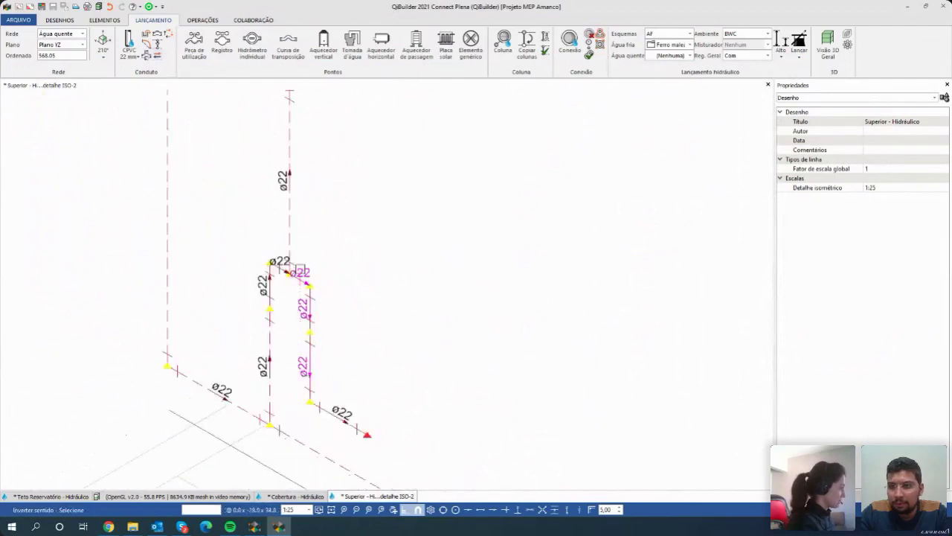
{"action": "left_click", "coordinate": [372, 277]}
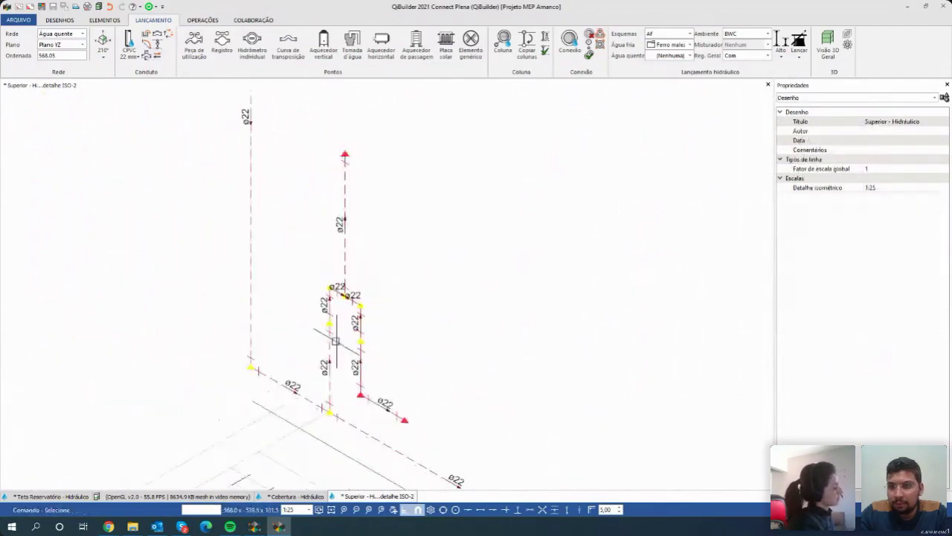
{"action": "scroll", "coordinate": [291, 229], "scroll_direction": "down", "scroll_amount": 3}
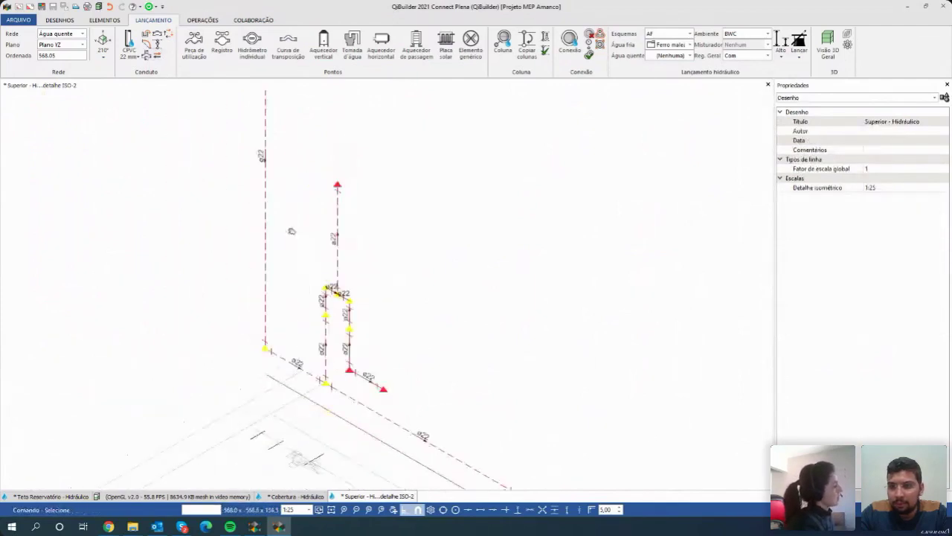
{"action": "left_click", "coordinate": [128, 44]}
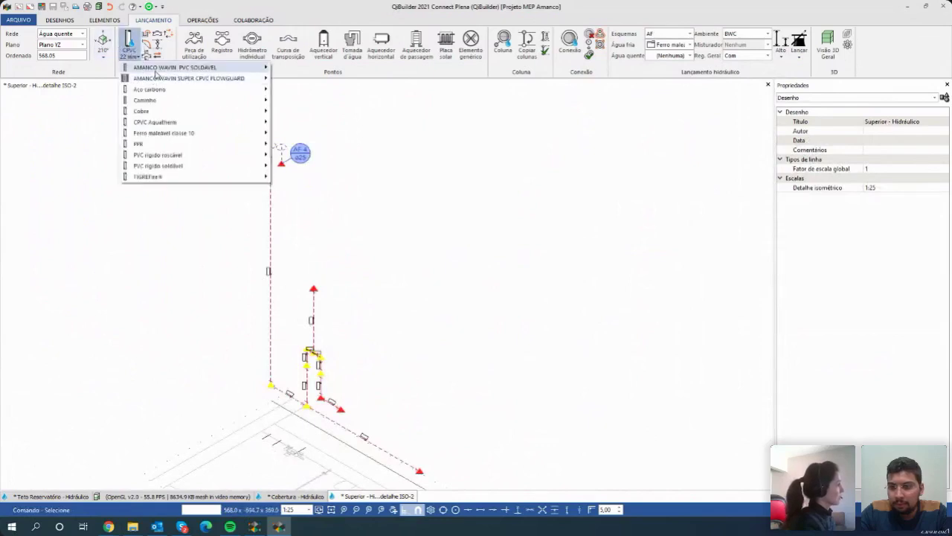
{"action": "mouse_move", "coordinate": [156, 70]}
{"action": "left_click", "coordinate": [296, 78]}
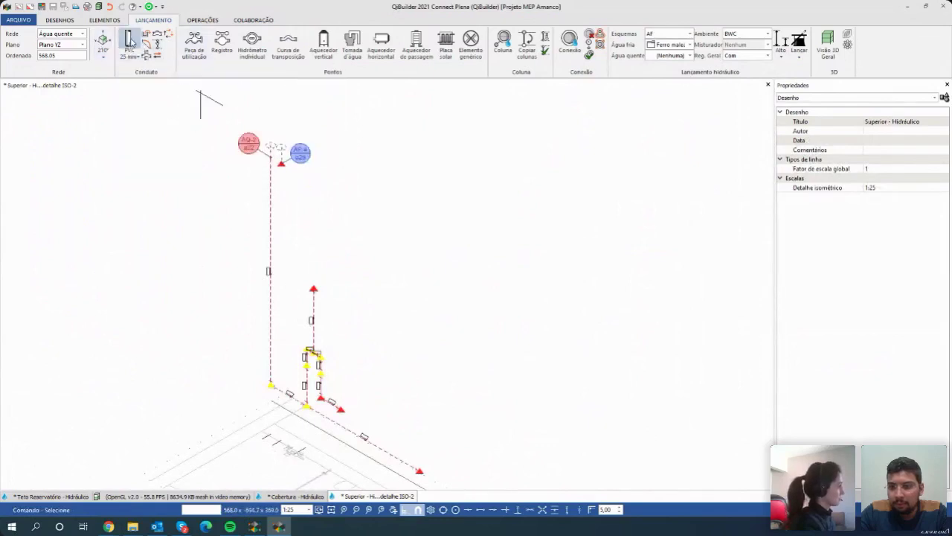
{"action": "scroll", "coordinate": [275, 160], "scroll_direction": "up", "scroll_amount": 4}
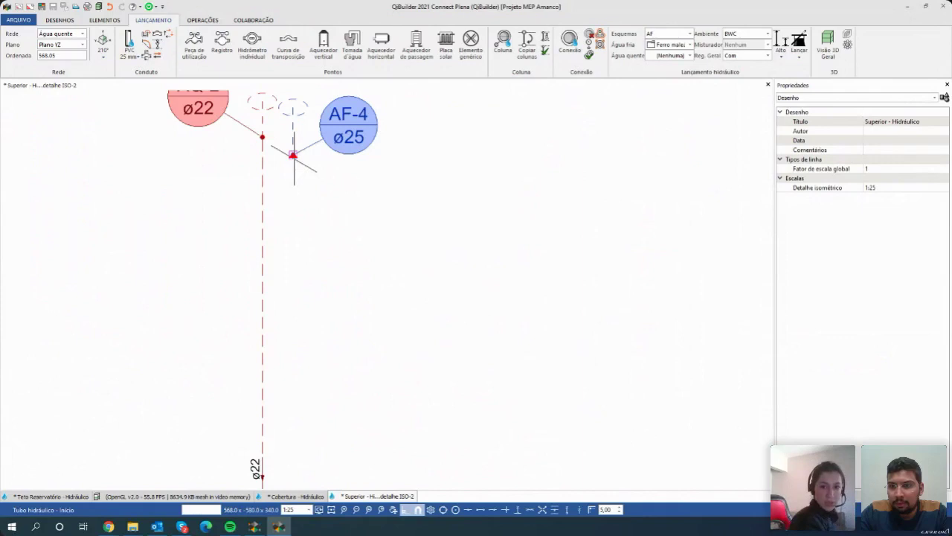
{"action": "left_click", "coordinate": [293, 155]}
{"action": "key", "text": "Escape"}
Switch the network to Água fria and draw a vertical AMANCO WAVIN PVC SOLDÁVEL 25 mm pipe downward from column AF-4.
{"action": "left_click", "coordinate": [72, 34]}
{"action": "left_click", "coordinate": [56, 42]}
{"action": "left_click", "coordinate": [130, 46]}
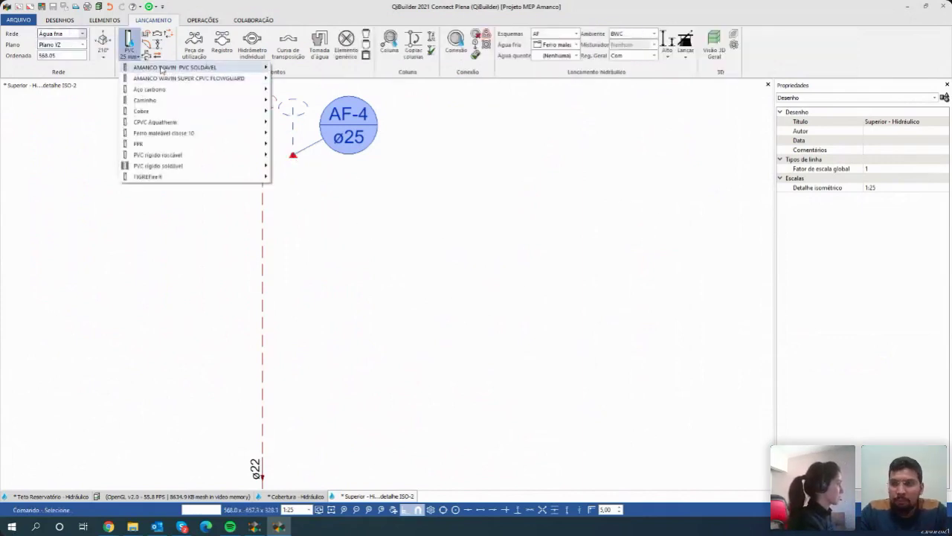
{"action": "mouse_move", "coordinate": [161, 69]}
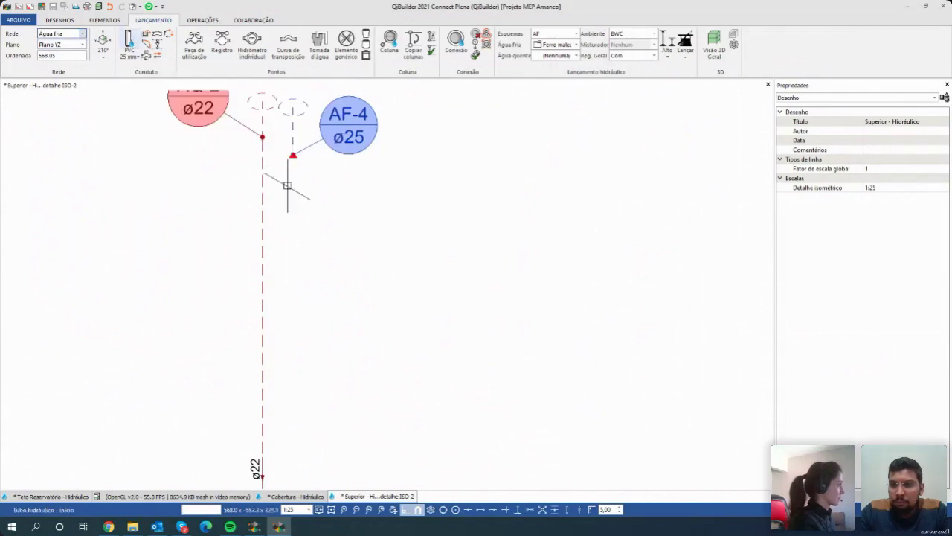
{"action": "left_click", "coordinate": [292, 154]}
{"action": "middle_click_drag", "start_coordinate": [299, 255], "coordinate": [237, 299]}
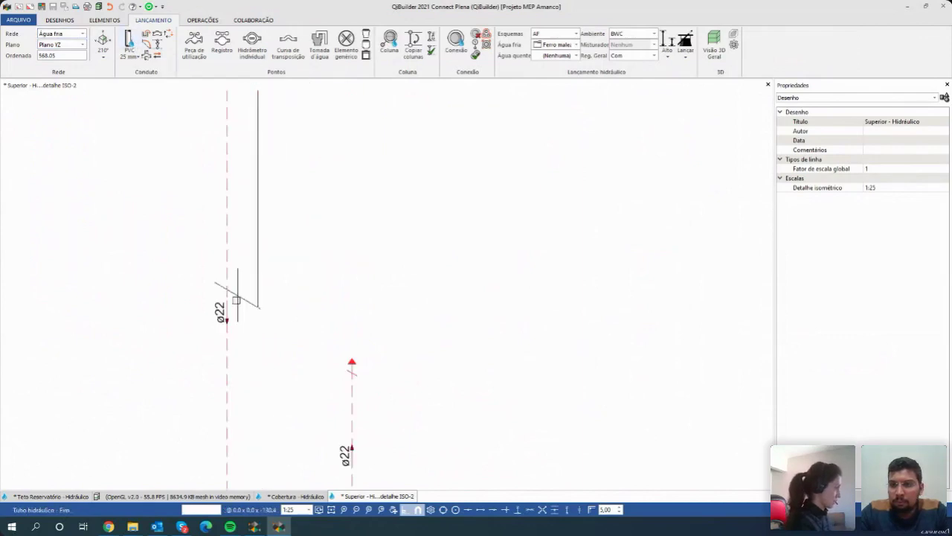
{"action": "left_click", "coordinate": [258, 353]}
{"action": "middle_click_drag", "start_coordinate": [229, 340], "coordinate": [230, 261]}
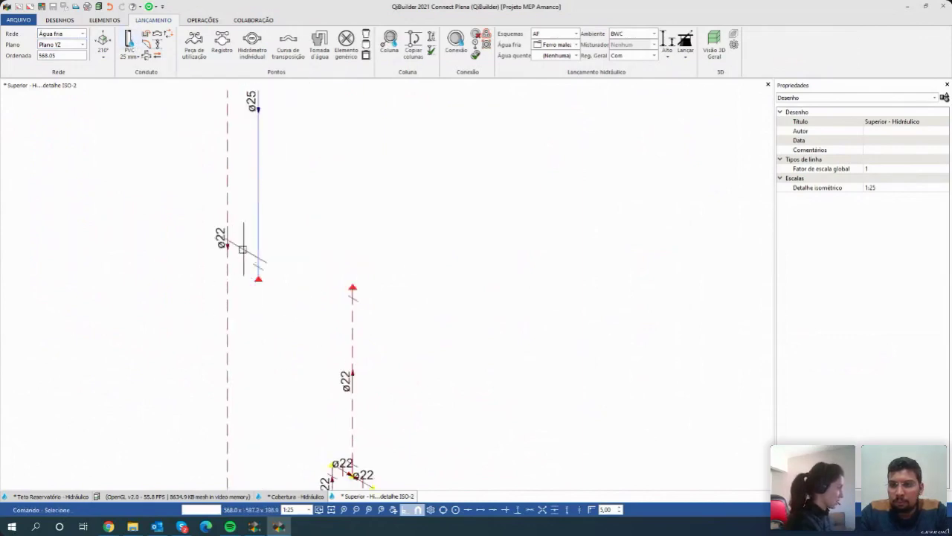
Set the Z position of the connection at the lower end of the vertical cold-water pipe to 80.
{"action": "left_click", "coordinate": [283, 300]}
{"action": "left_click", "coordinate": [900, 329]}
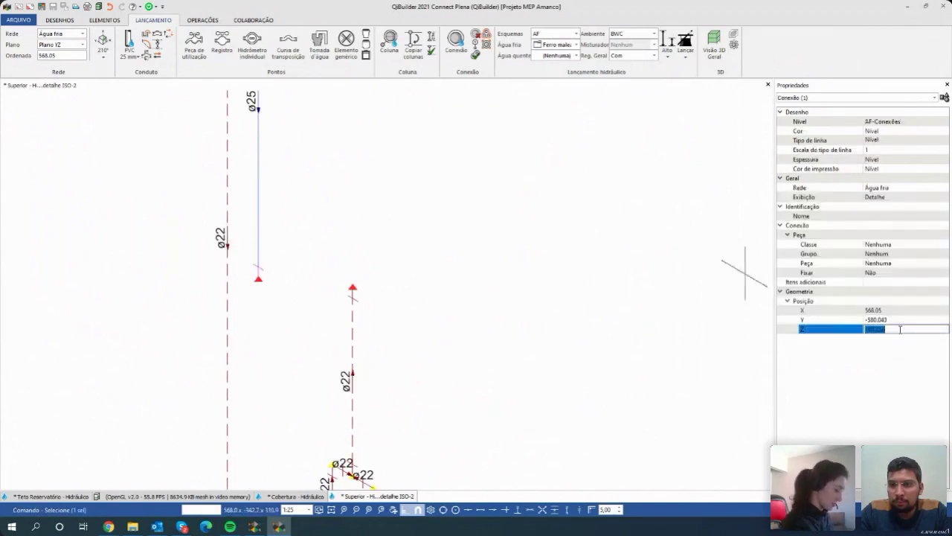
{"action": "type", "text": "80"}
{"action": "key", "text": "Return"}
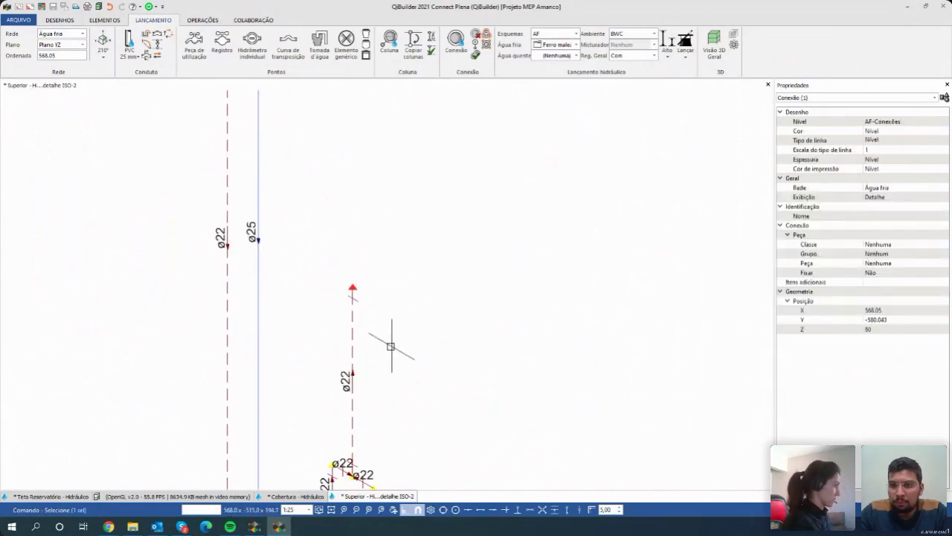
{"action": "middle_click_drag", "start_coordinate": [375, 103], "coordinate": [306, 203]}
{"action": "key", "text": "Escape"}
Draw a short horizontal 25 mm cold-water pipe along the wall from the lower end of the vertical cold-water pipe.
{"action": "left_click", "coordinate": [128, 41]}
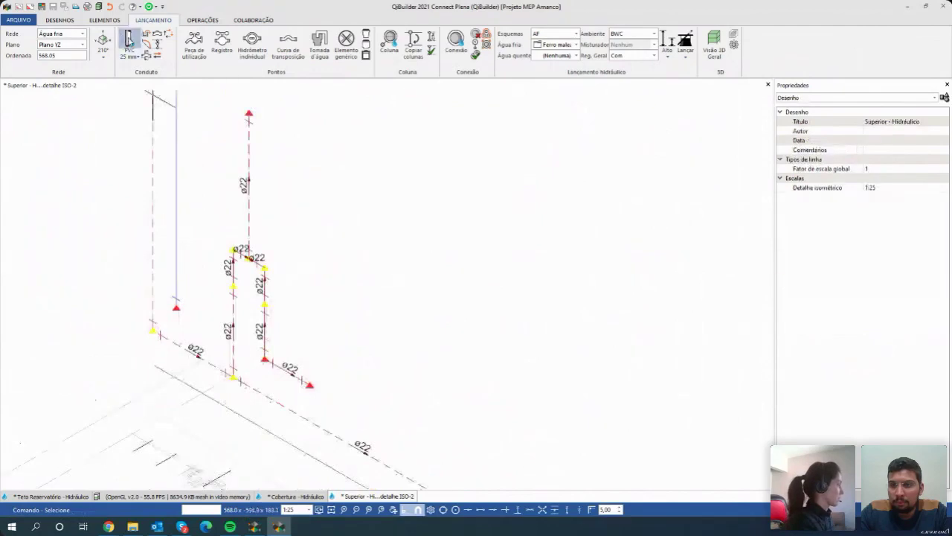
{"action": "scroll", "coordinate": [179, 313], "scroll_direction": "up", "scroll_amount": 4}
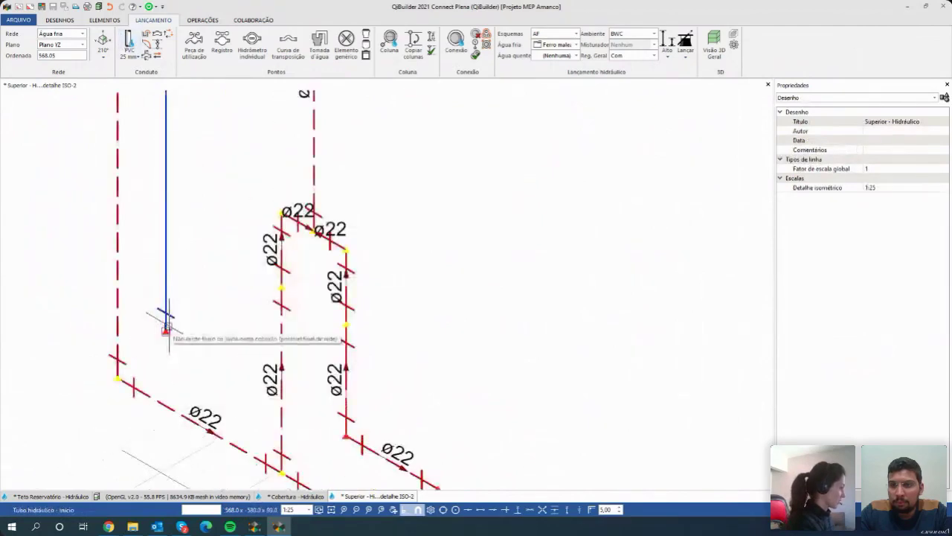
{"action": "left_click", "coordinate": [166, 330]}
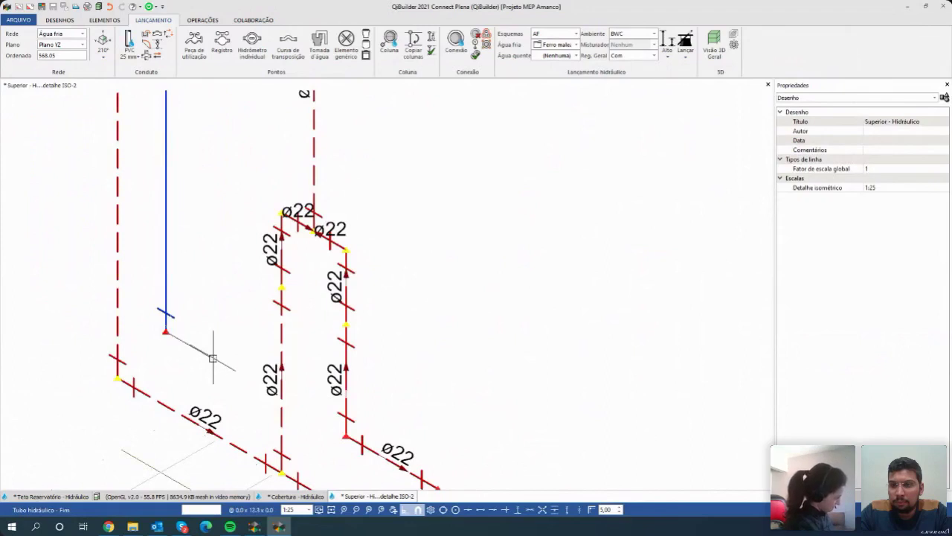
{"action": "left_click", "coordinate": [222, 364]}
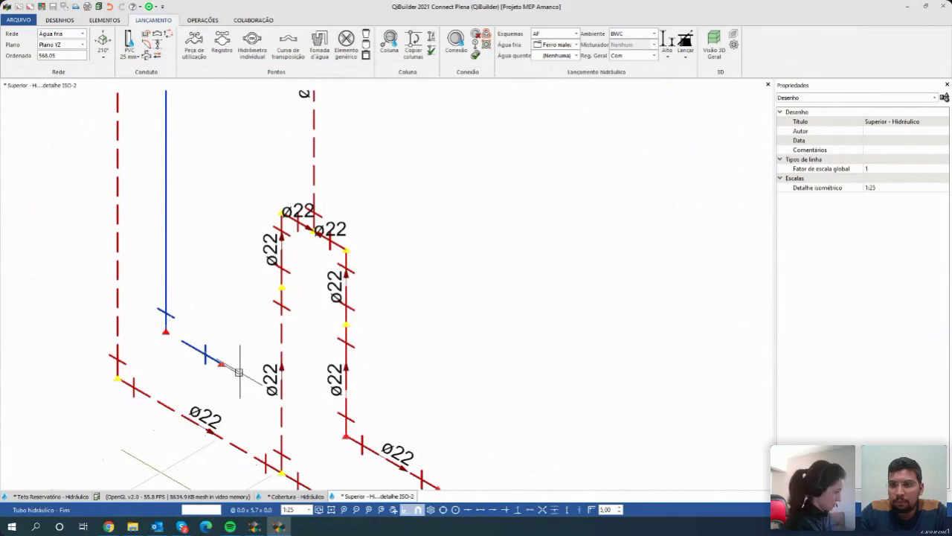
{"action": "right_click", "coordinate": [239, 371]}
{"action": "middle_click_drag", "start_coordinate": [236, 313], "coordinate": [166, 246]}
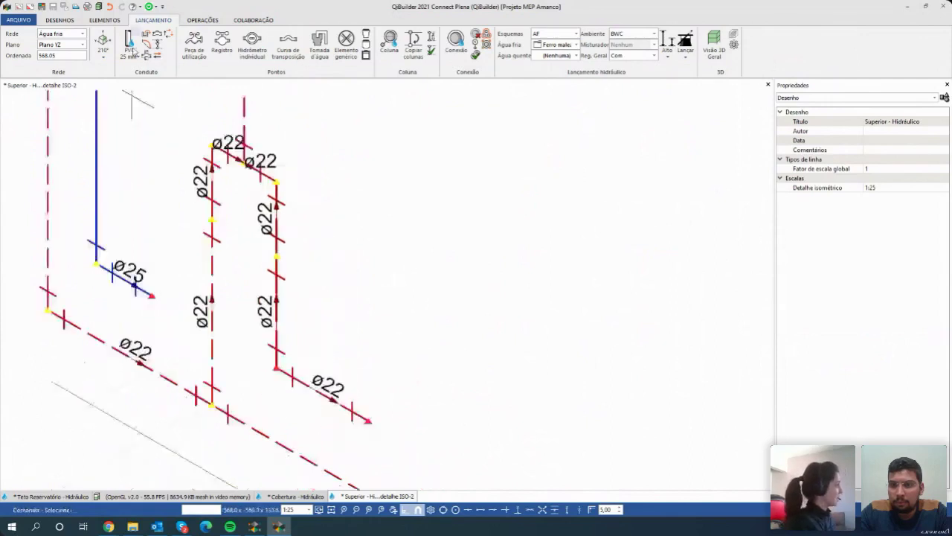
Switch the network to Água quente and draw a 22 mm AMANCO WAVIN SUPER CPVC FLOWGUARD pipe from the short cold-water pipe's end to the loop's descending base.
{"action": "left_click", "coordinate": [130, 50]}
{"action": "mouse_move", "coordinate": [170, 78]}
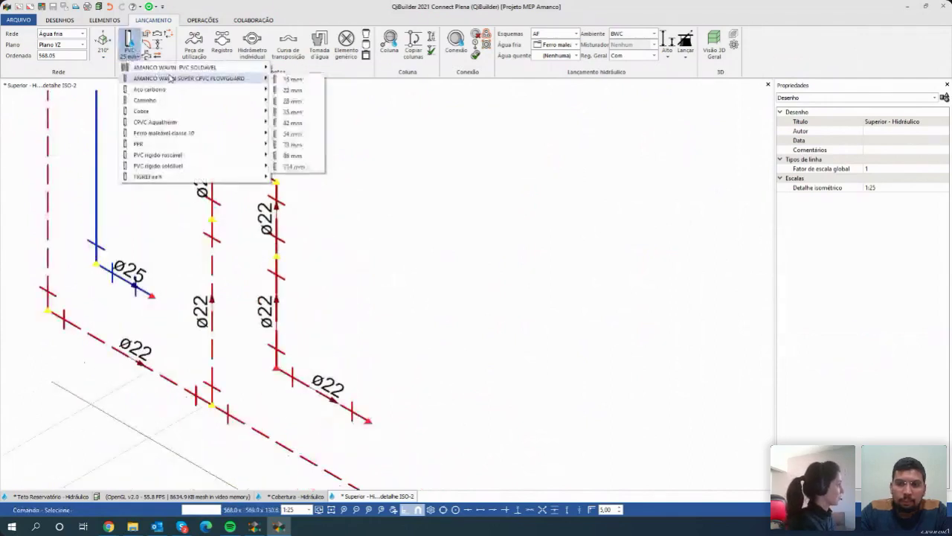
{"action": "left_click", "coordinate": [65, 33]}
{"action": "left_click", "coordinate": [66, 33]}
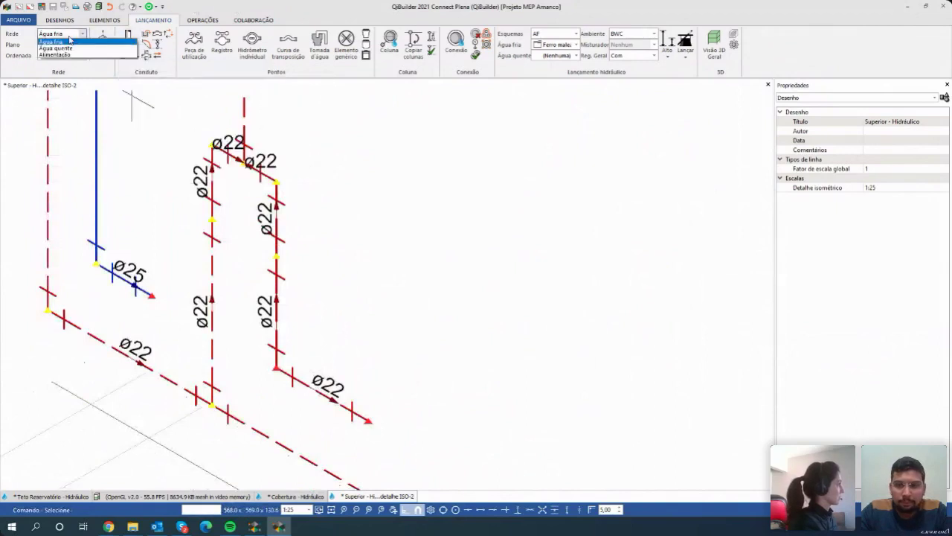
{"action": "left_click", "coordinate": [67, 49]}
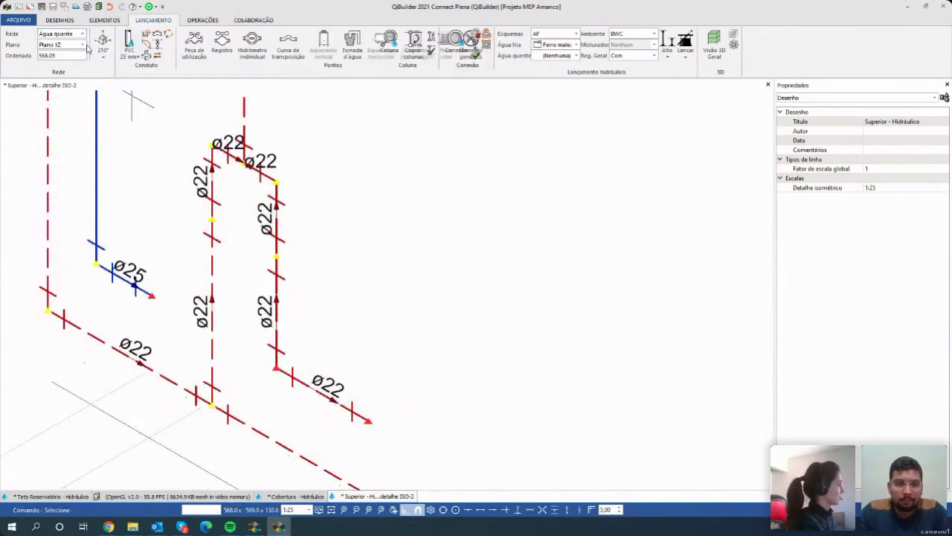
{"action": "left_click", "coordinate": [130, 58]}
{"action": "mouse_move", "coordinate": [170, 78]}
{"action": "left_click", "coordinate": [291, 94]}
{"action": "left_click", "coordinate": [131, 31]}
{"action": "scroll", "coordinate": [171, 306], "scroll_direction": "up", "scroll_amount": 2}
{"action": "scroll", "coordinate": [171, 306], "scroll_direction": "up", "scroll_amount": 2}
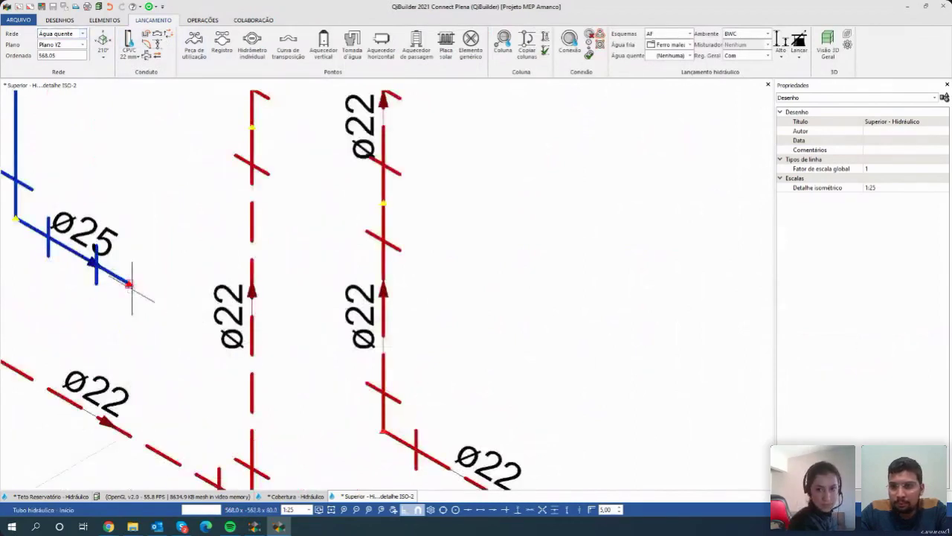
{"action": "left_click", "coordinate": [130, 284]}
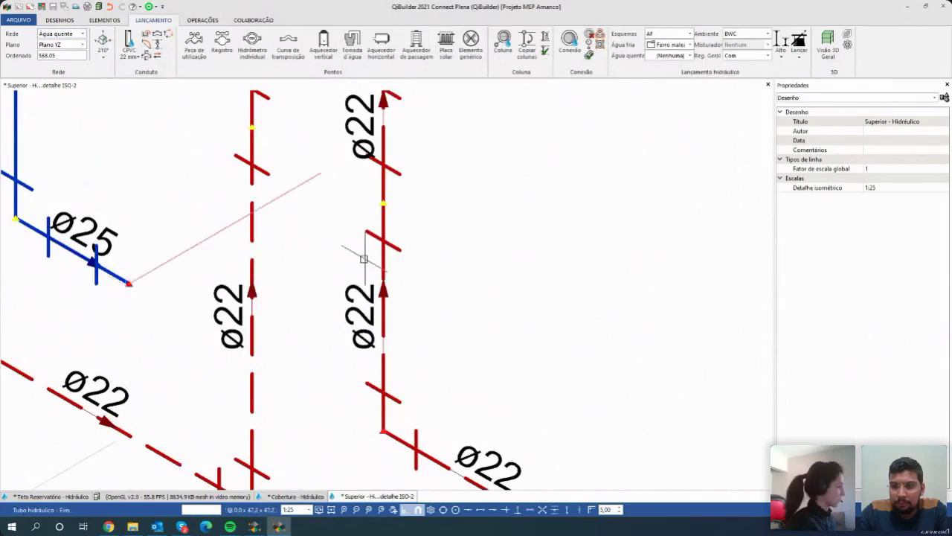
{"action": "left_click", "coordinate": [379, 424]}
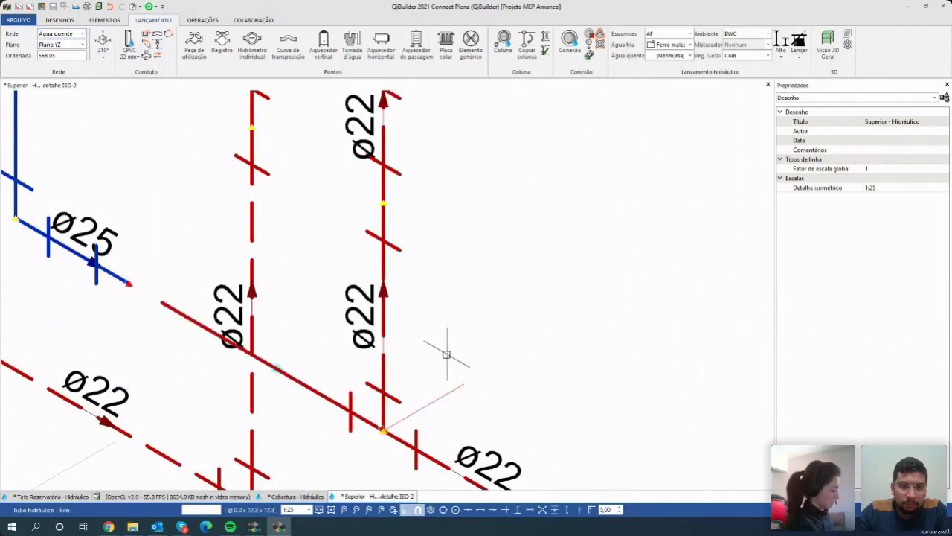
Switch the network to Água fria and extend 25 mm PVC pipe in two stretches along the wall from the hot-water branch's end, finishing with a short drop.
{"action": "scroll", "coordinate": [258, 310], "scroll_direction": "down", "scroll_amount": 3}
{"action": "left_click", "coordinate": [71, 34]}
{"action": "left_click", "coordinate": [60, 42]}
{"action": "left_click", "coordinate": [129, 43]}
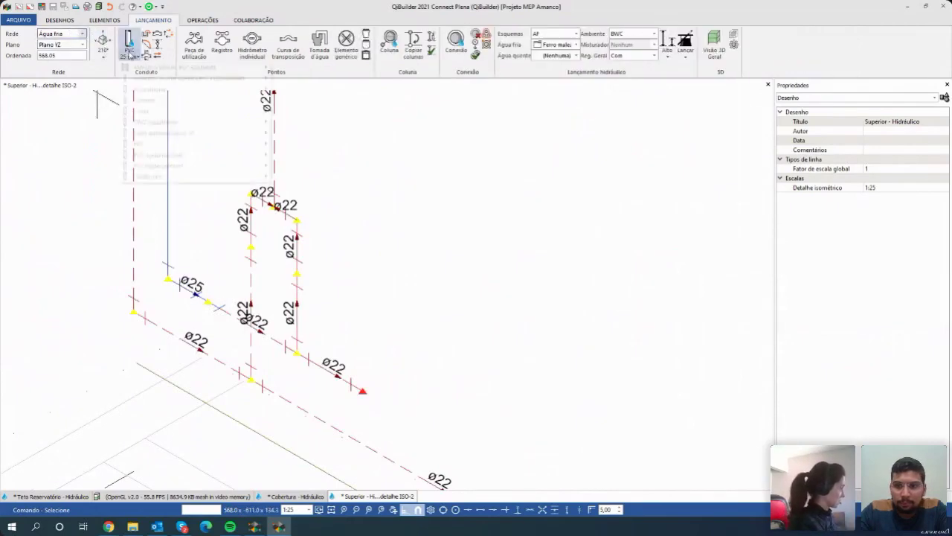
{"action": "mouse_move", "coordinate": [162, 70]}
{"action": "left_click", "coordinate": [131, 41]}
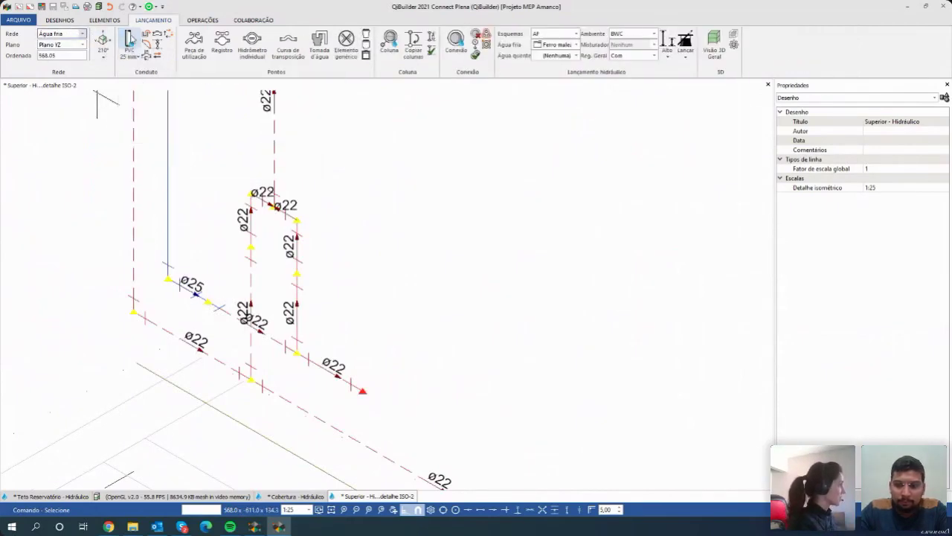
{"action": "left_click", "coordinate": [130, 43]}
{"action": "scroll", "coordinate": [355, 415], "scroll_direction": "up", "scroll_amount": 2}
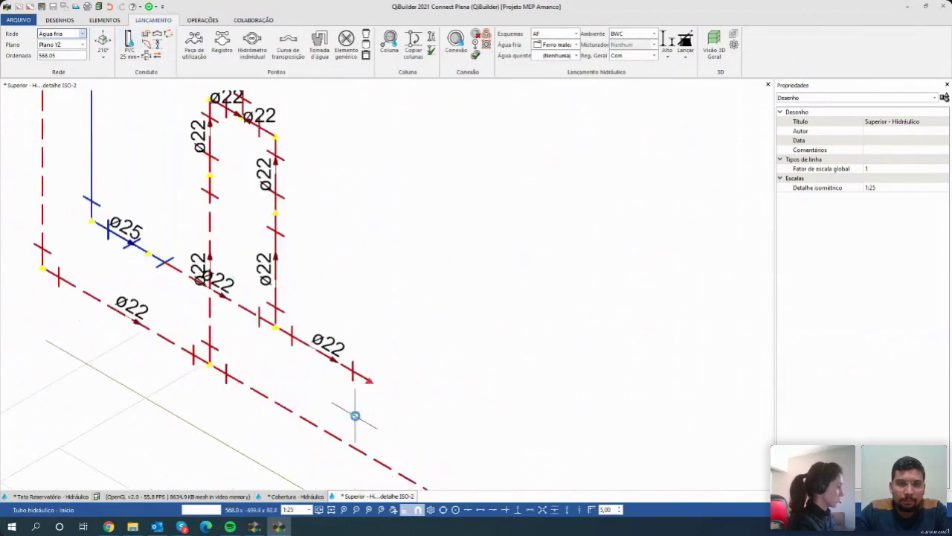
{"action": "scroll", "coordinate": [355, 415], "scroll_direction": "down", "scroll_amount": 4}
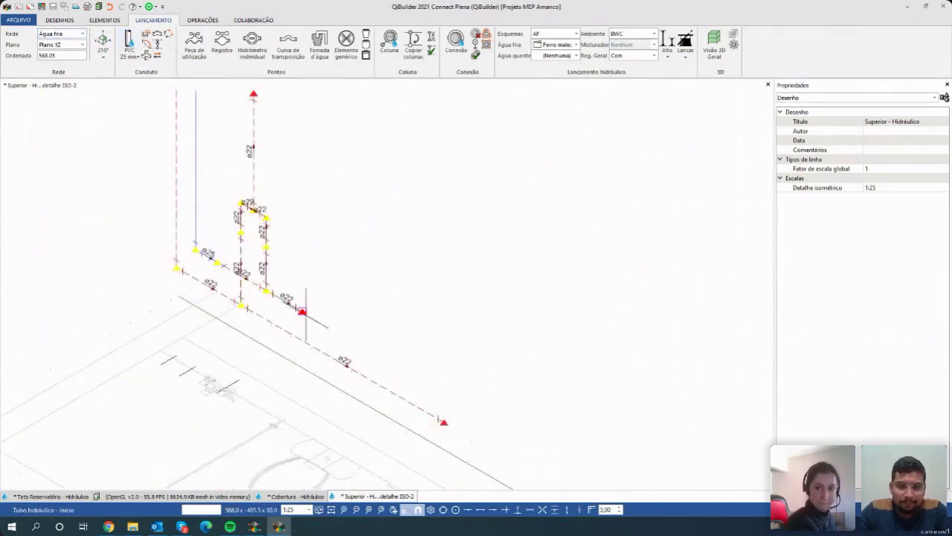
{"action": "left_click", "coordinate": [303, 312]}
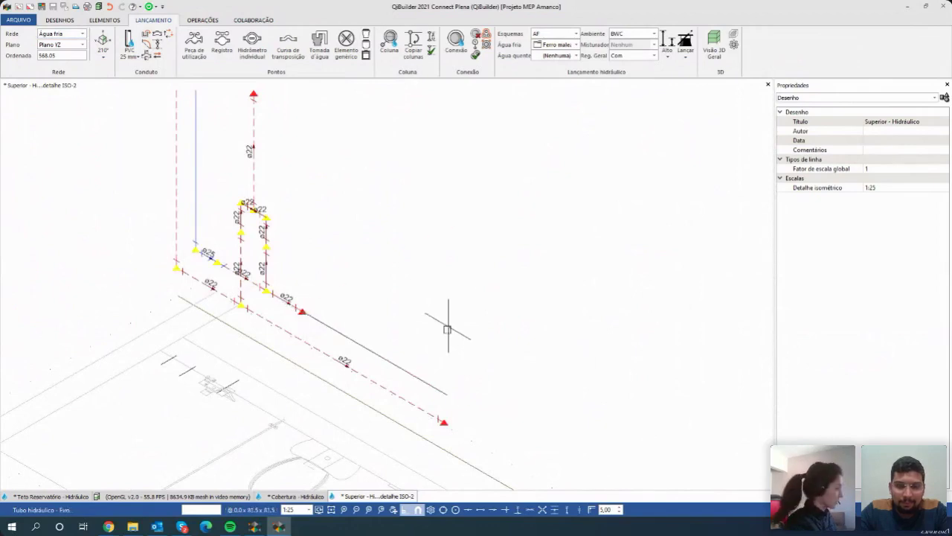
{"action": "left_click", "coordinate": [339, 328]}
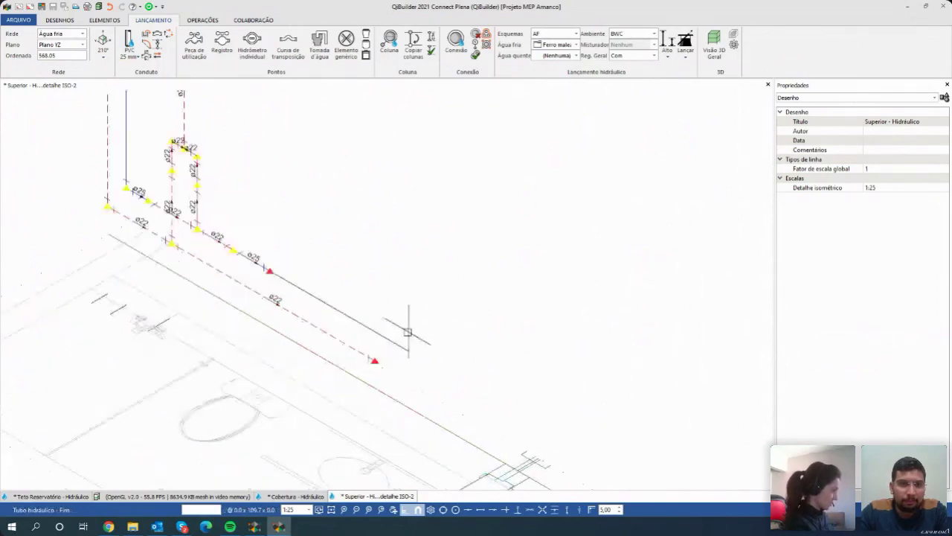
{"action": "left_click", "coordinate": [407, 390]}
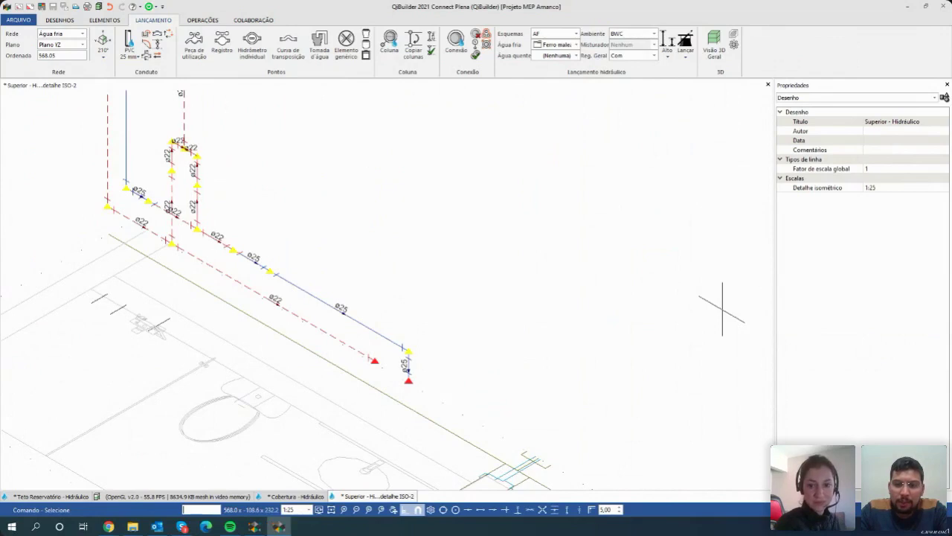
Draw a vertical 25 mm cold-water pipe downward from the junction between the two horizontal PVC stretches on the wall.
{"action": "mouse_move", "coordinate": [438, 321]}
{"action": "middle_mouse_down"}
{"action": "mouse_move", "coordinate": [495, 350]}
{"action": "mouse_move", "coordinate": [567, 450]}
{"action": "middle_mouse_up"}
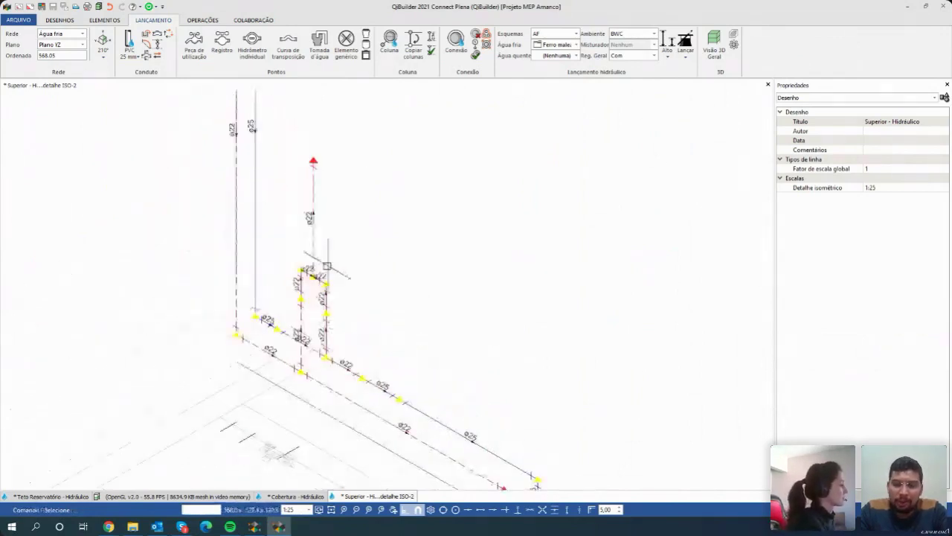
{"action": "mouse_move", "coordinate": [355, 258]}
{"action": "middle_mouse_down"}
{"action": "mouse_move", "coordinate": [325, 251]}
{"action": "mouse_move", "coordinate": [336, 275]}
{"action": "middle_mouse_up"}
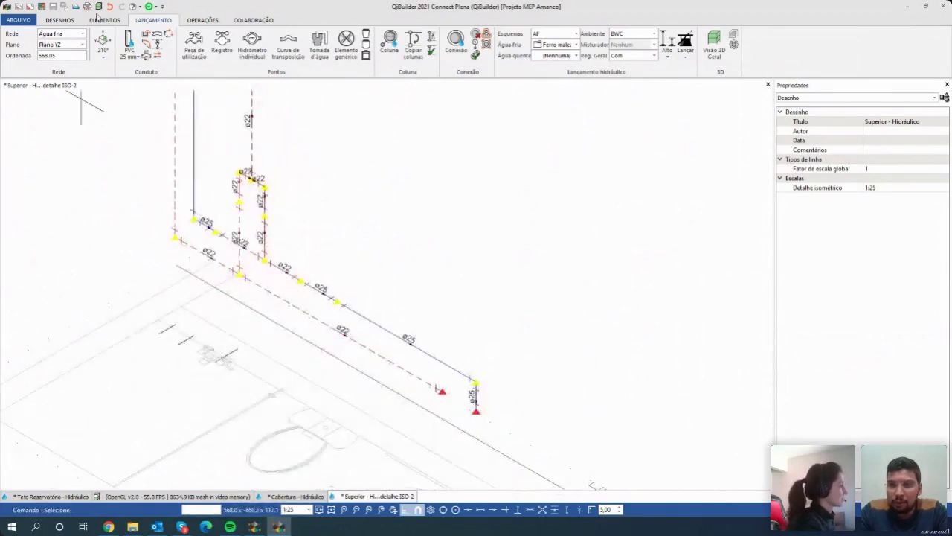
{"action": "left_click", "coordinate": [129, 41]}
{"action": "scroll", "coordinate": [324, 327], "scroll_direction": "up", "scroll_amount": 2}
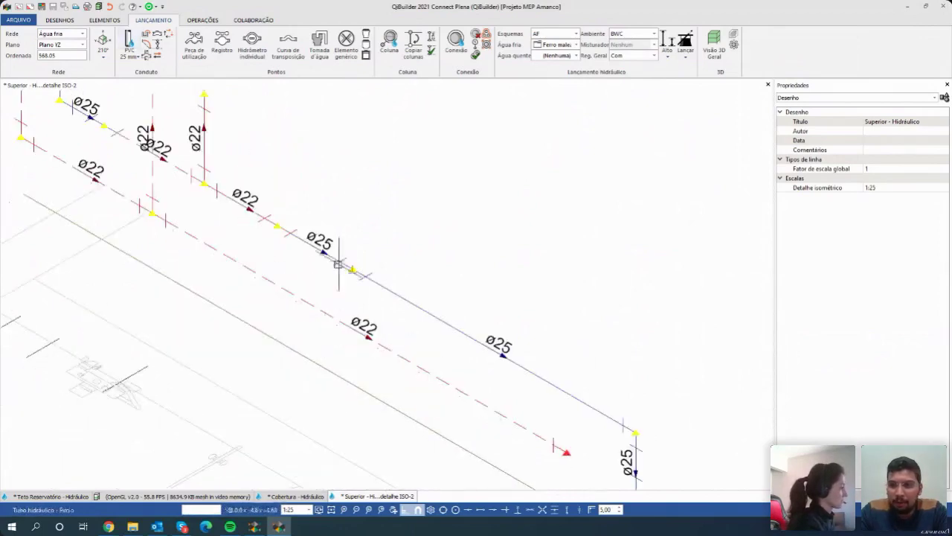
{"action": "scroll", "coordinate": [326, 171], "scroll_direction": "down", "scroll_amount": 2}
{"action": "left_click", "coordinate": [338, 216]}
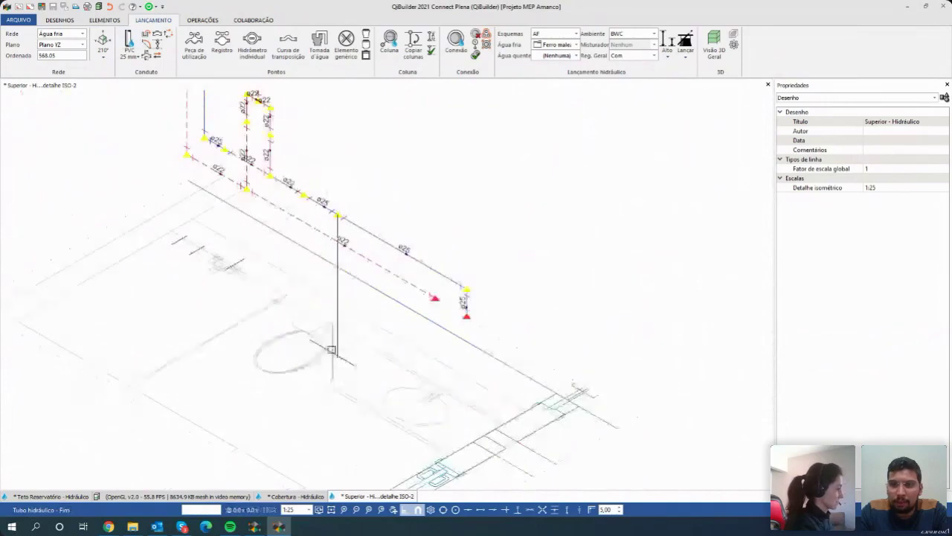
{"action": "left_click", "coordinate": [340, 296]}
Lower the connection at the bottom end of the new vertical cold-water pipe by changing its Z position.
{"action": "middle_click_drag", "start_coordinate": [348, 291], "coordinate": [312, 293]}
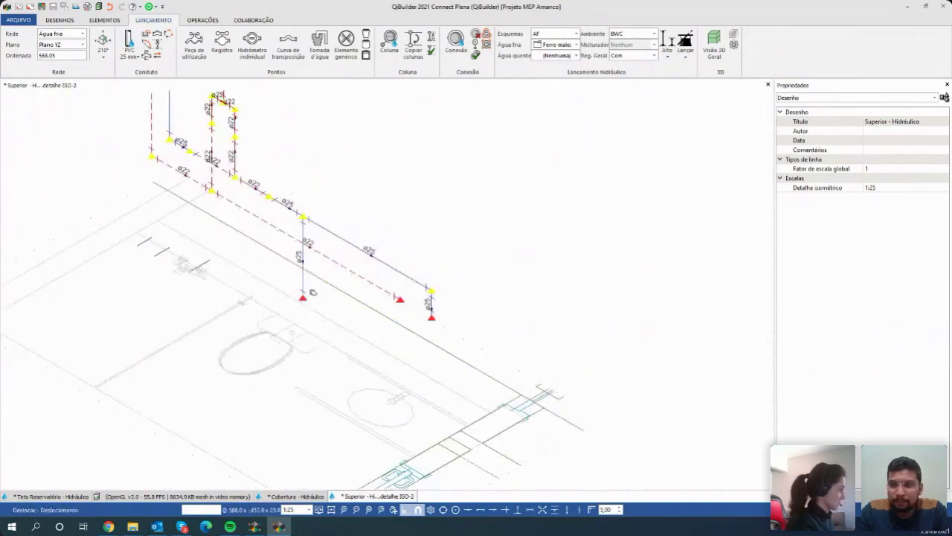
{"action": "left_click", "coordinate": [313, 292]}
{"action": "scroll", "coordinate": [312, 292], "scroll_direction": "up", "scroll_amount": 2}
{"action": "left_click", "coordinate": [892, 329]}
{"action": "type", "text": "11"}
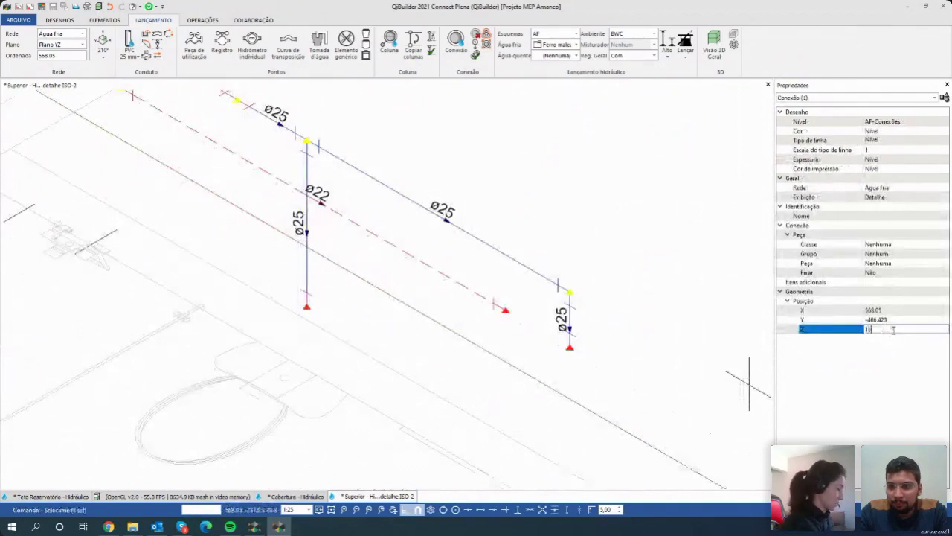
{"action": "key", "text": "Return"}
{"action": "scroll", "coordinate": [472, 392], "scroll_direction": "down", "scroll_amount": 3}
{"action": "key", "text": "Escape"}
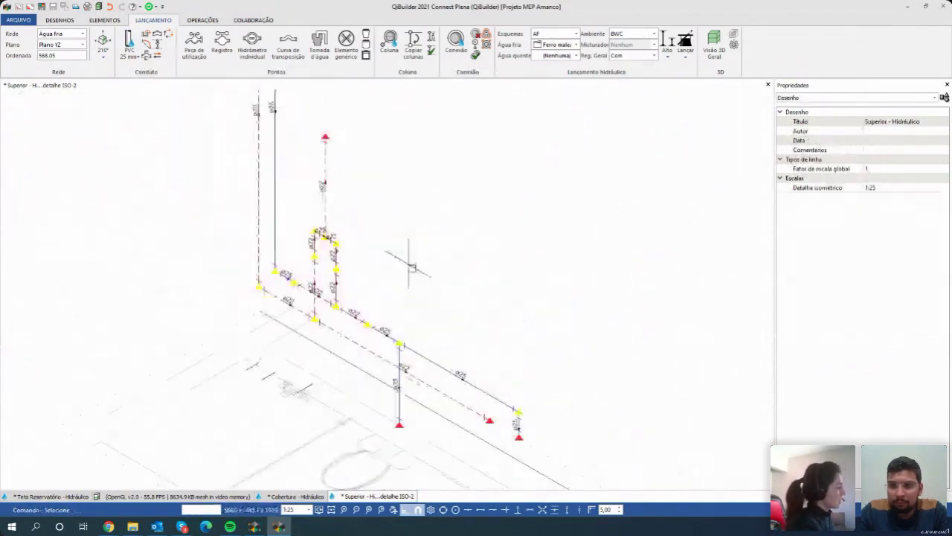
Insert a REGISTRO DE ESFERA METÁLICO - 3/4" valve on the vertical AF-4 cold-water pipe, with its RE label beside the AQ-2 pipe.
{"action": "mouse_move", "coordinate": [430, 387]}
{"action": "middle_mouse_down"}
{"action": "mouse_move", "coordinate": [388, 370]}
{"action": "mouse_move", "coordinate": [417, 495]}
{"action": "middle_mouse_up"}
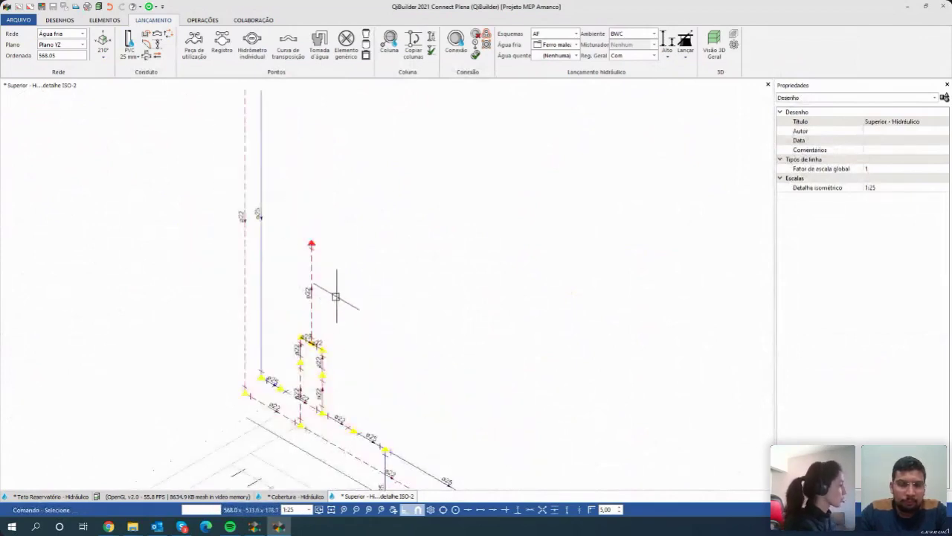
{"action": "scroll", "coordinate": [345, 293], "scroll_direction": "down", "scroll_amount": 1}
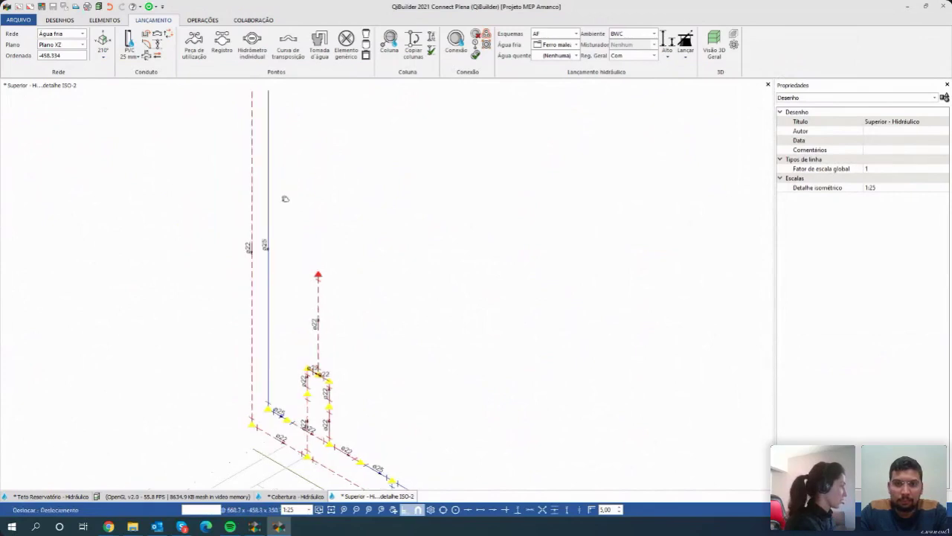
{"action": "middle_click_drag", "start_coordinate": [283, 198], "coordinate": [305, 280]}
{"action": "left_click", "coordinate": [222, 43]}
{"action": "scroll", "coordinate": [266, 291], "scroll_direction": "up", "scroll_amount": 2}
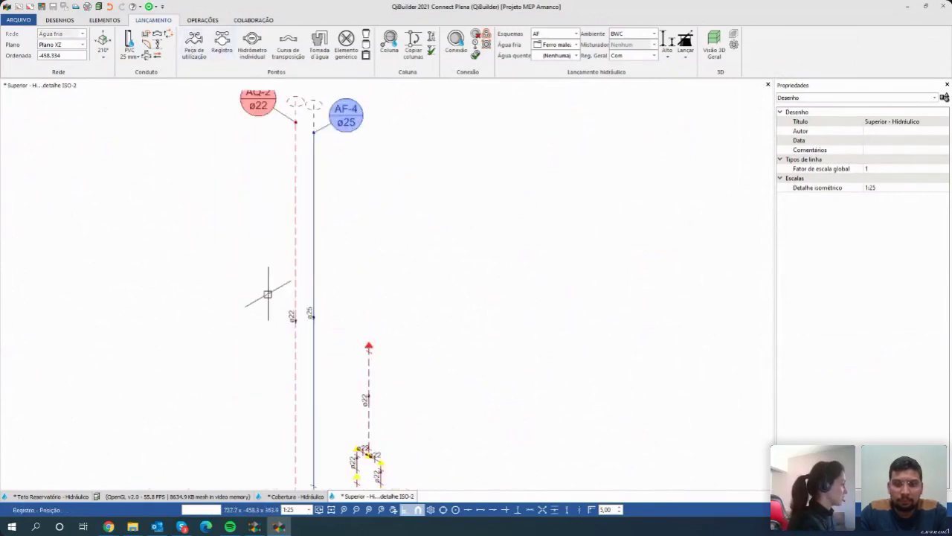
{"action": "left_click", "coordinate": [313, 311]}
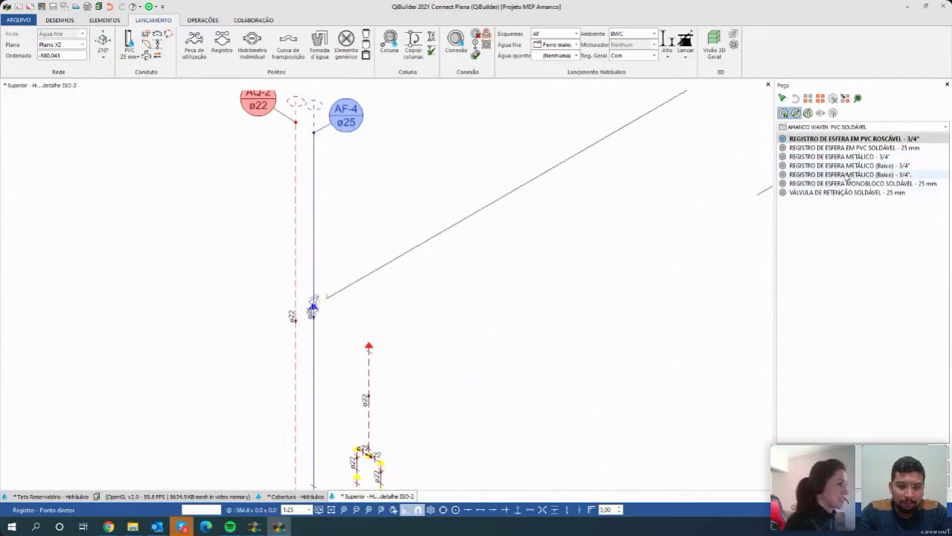
{"action": "left_click", "coordinate": [839, 156]}
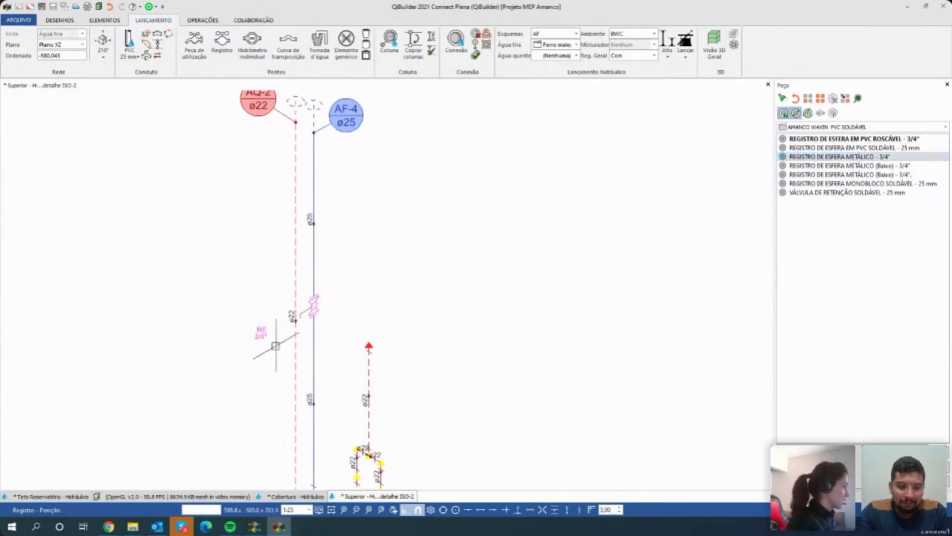
{"action": "scroll", "coordinate": [327, 417], "scroll_direction": "up", "scroll_amount": 2}
{"action": "left_click", "coordinate": [291, 224]}
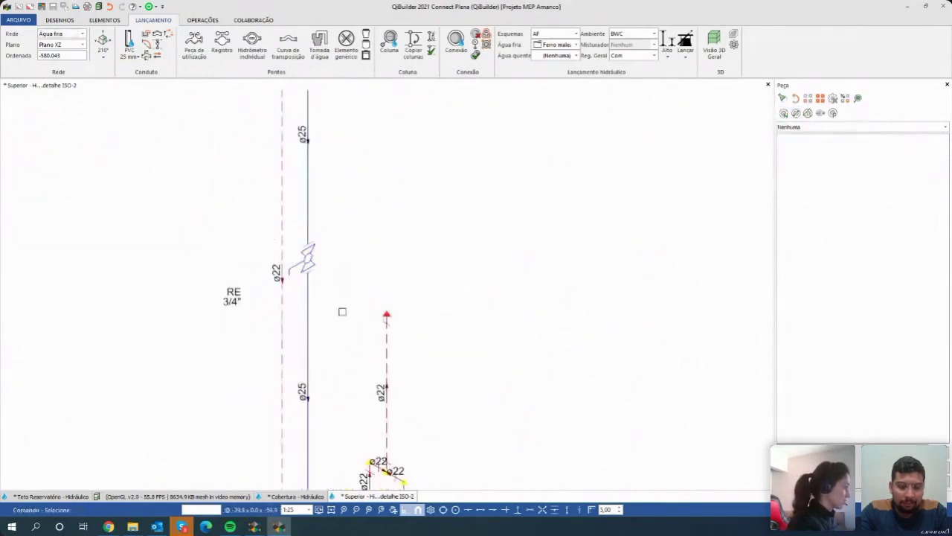
Set the Z position of the ball valve on the AF-4 pipe to 180.
{"action": "left_click", "coordinate": [308, 257]}
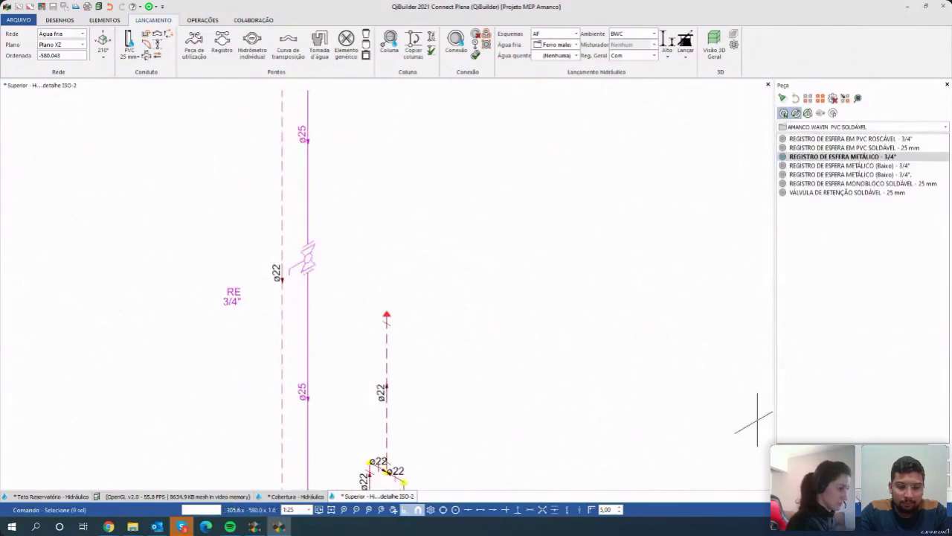
{"action": "left_click", "coordinate": [818, 97]}
{"action": "left_click", "coordinate": [803, 120]}
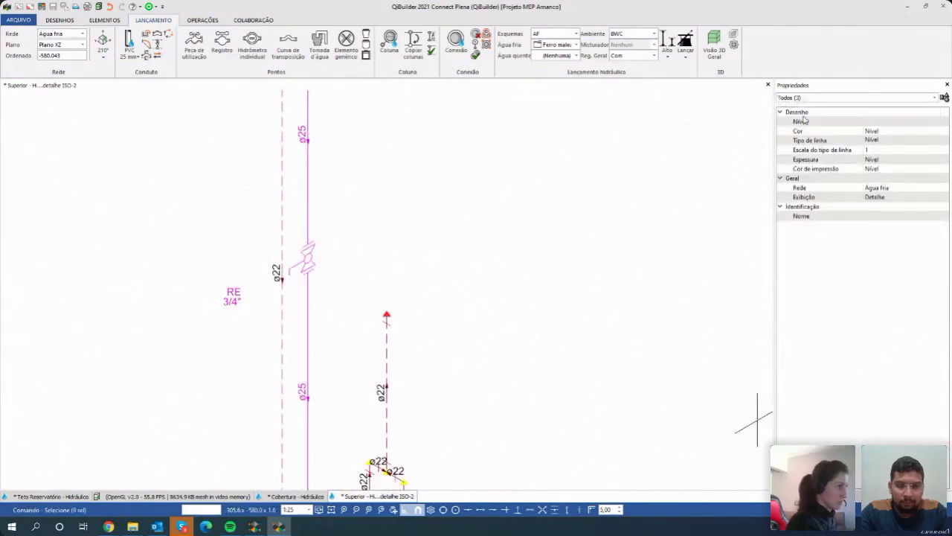
{"action": "left_click", "coordinate": [878, 330]}
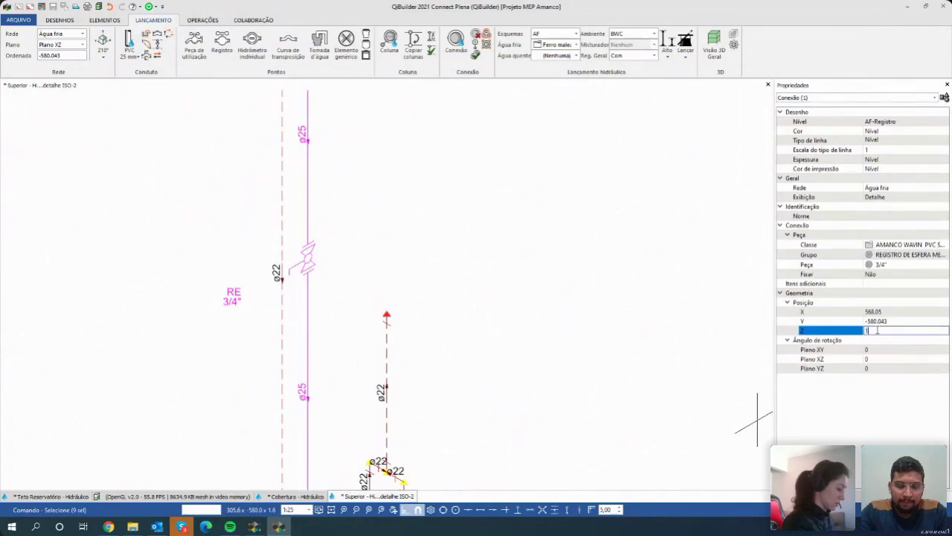
{"action": "type", "text": "180"}
{"action": "key", "text": "Return"}
{"action": "key", "text": "Escape"}
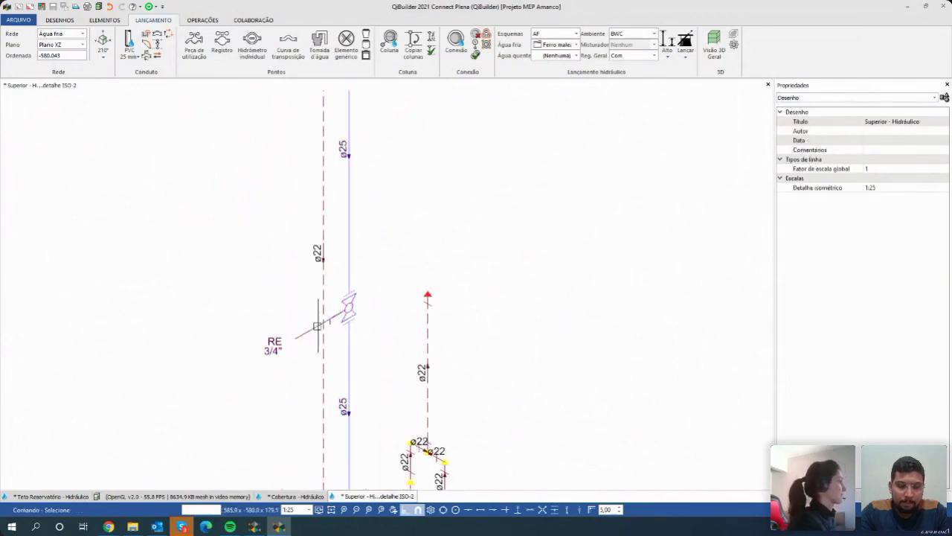
Insert a REGISTRO DE ESFERA METÁLICO - 3/4" valve from AMANCO WAVIN PVC SOLDÁVEL on the vertical AQ pipe, with its RE label beside the pipe.
{"action": "left_click", "coordinate": [221, 45]}
{"action": "scroll", "coordinate": [313, 301], "scroll_direction": "up", "scroll_amount": 2}
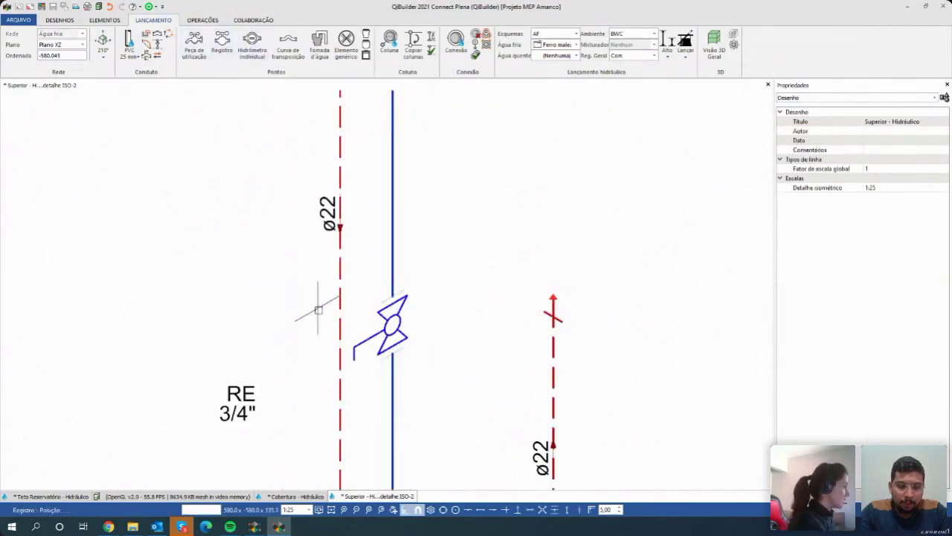
{"action": "left_click", "coordinate": [340, 213]}
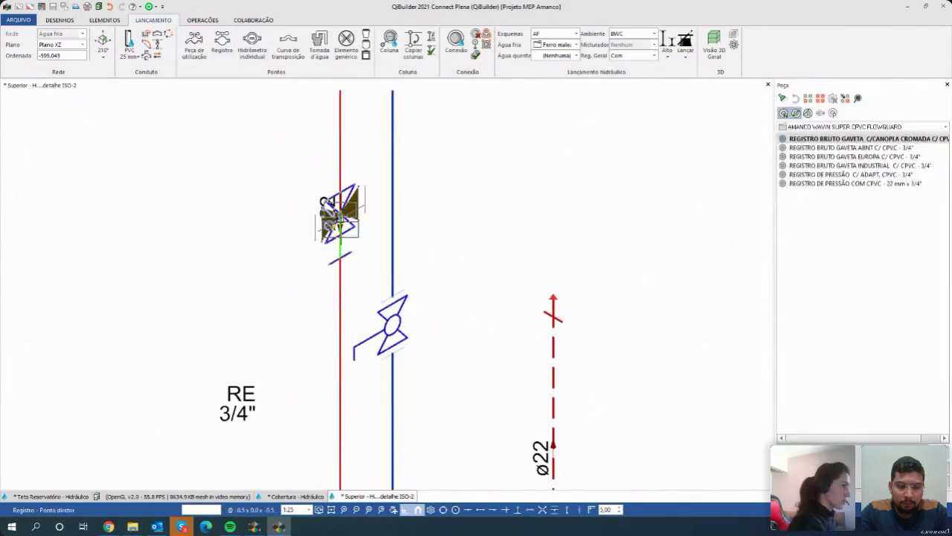
{"action": "left_click", "coordinate": [852, 127]}
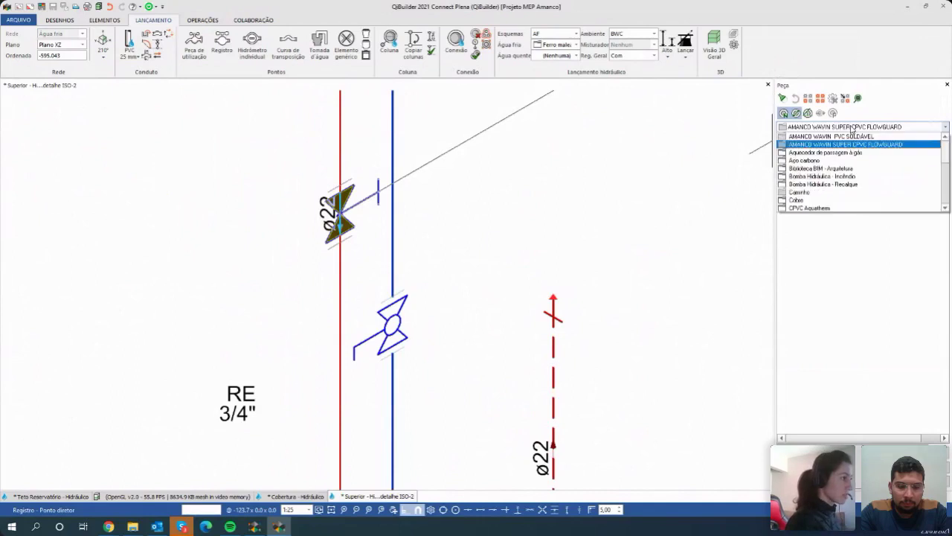
{"action": "left_click", "coordinate": [848, 137]}
{"action": "left_click", "coordinate": [840, 165]}
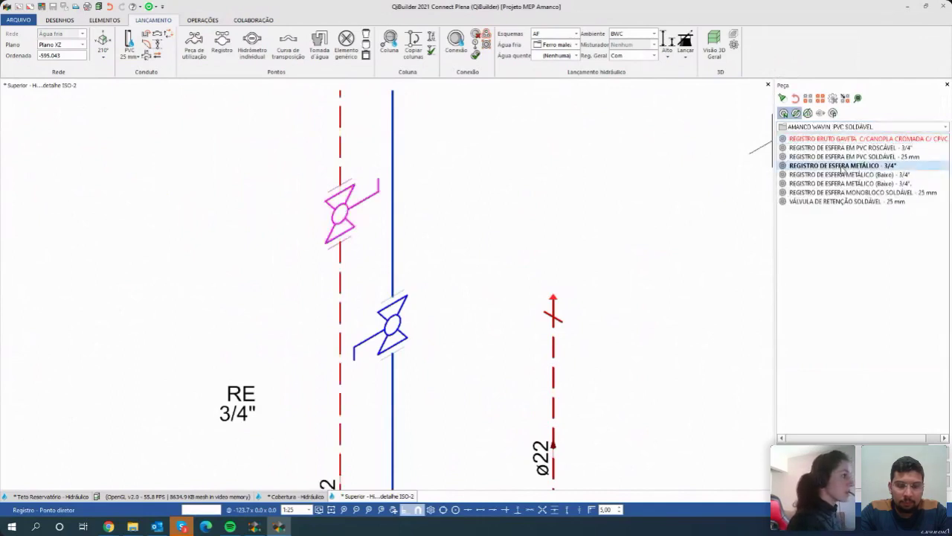
{"action": "scroll", "coordinate": [331, 277], "scroll_direction": "down", "scroll_amount": 2}
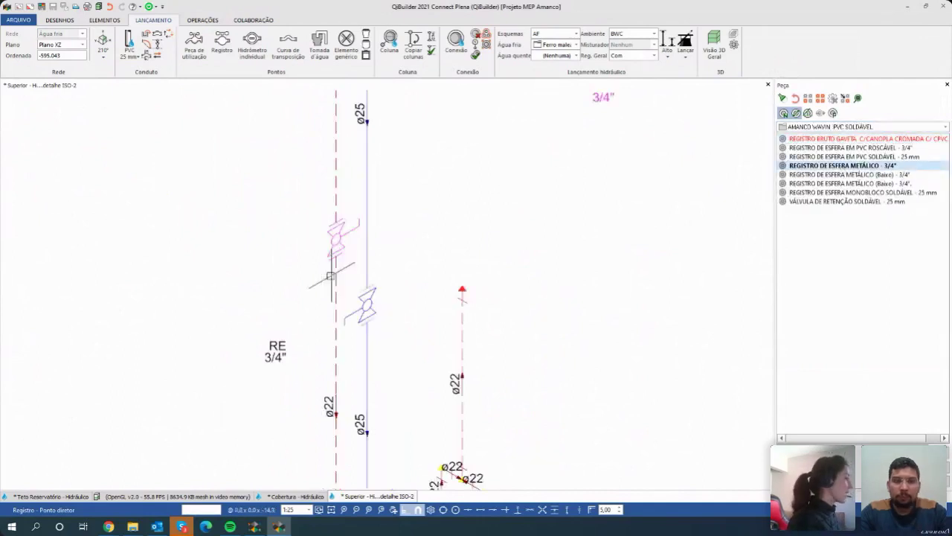
{"action": "left_click", "coordinate": [288, 261]}
{"action": "middle_click_drag", "start_coordinate": [313, 262], "coordinate": [269, 258]}
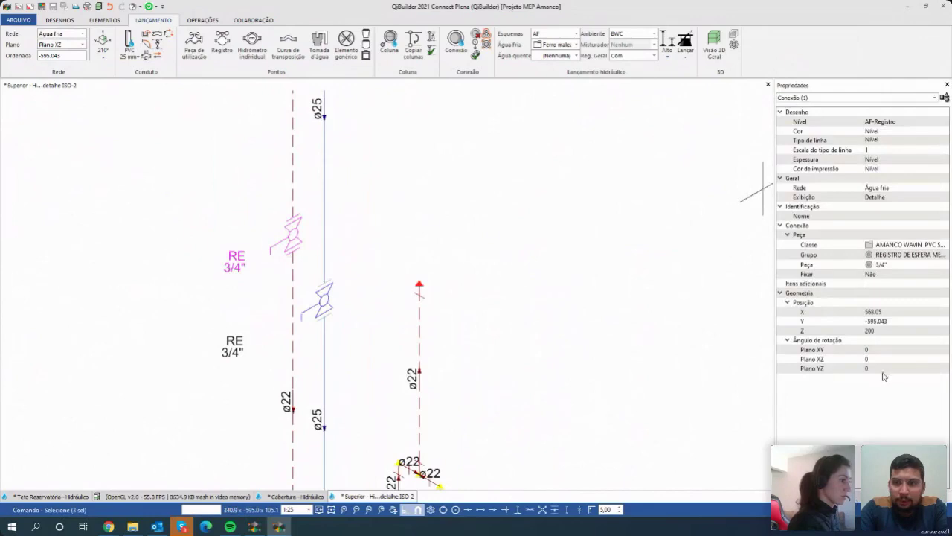
Set the Z position of the ball valve on the vertical hot-water pipe to 180.
{"action": "left_click", "coordinate": [876, 329]}
{"action": "type", "text": "100"}
{"action": "key", "text": "Return"}
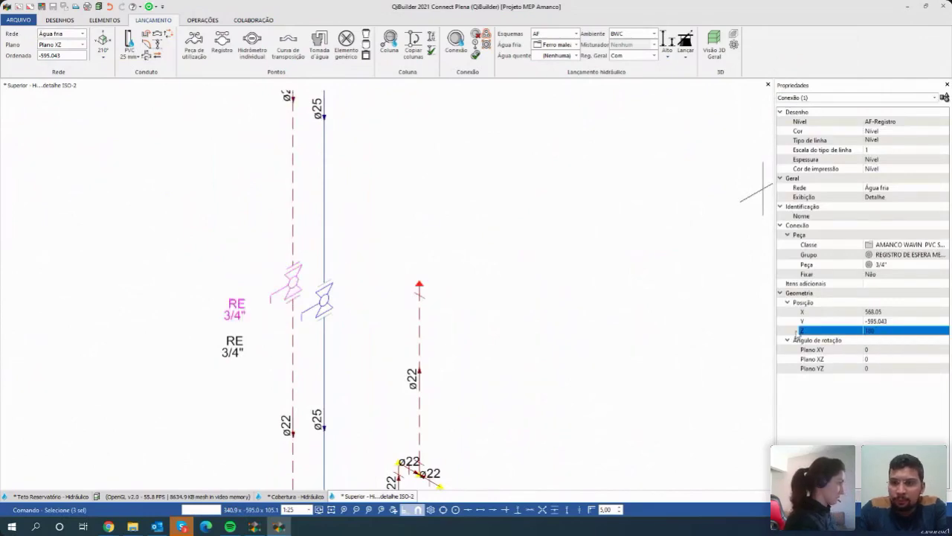
{"action": "key", "text": "Escape"}
{"action": "scroll", "coordinate": [313, 404], "scroll_direction": "down", "scroll_amount": 3}
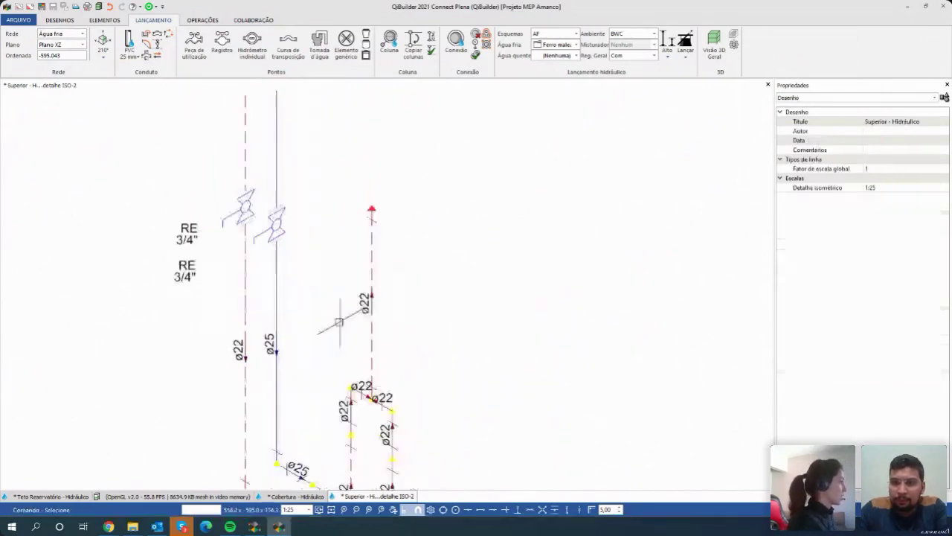
Place a CHUVEIRO DUCHA - 22mm x 3/4" hot-water point at the top end of the mixer riser, with its label next to the symbol.
{"action": "left_click", "coordinate": [194, 46]}
{"action": "scroll", "coordinate": [320, 230], "scroll_direction": "up", "scroll_amount": 2}
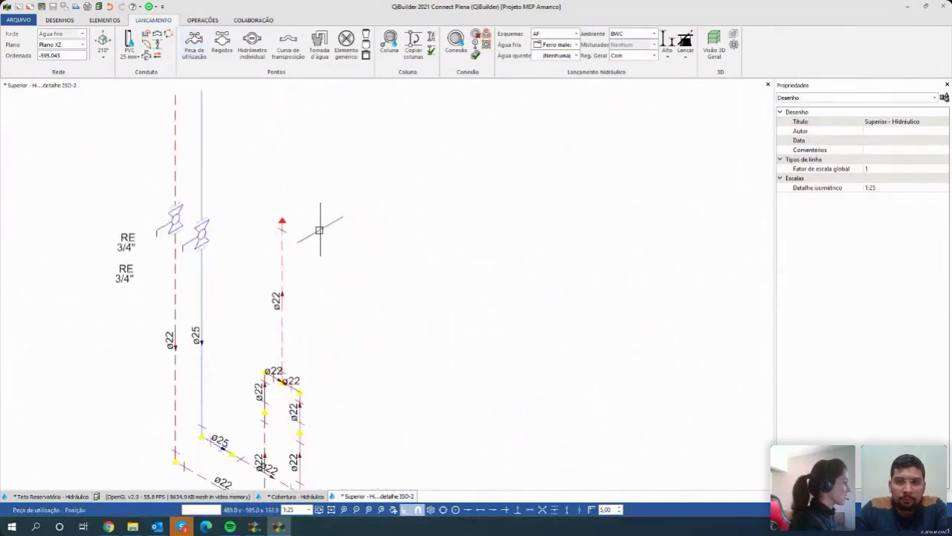
{"action": "left_click", "coordinate": [283, 220]}
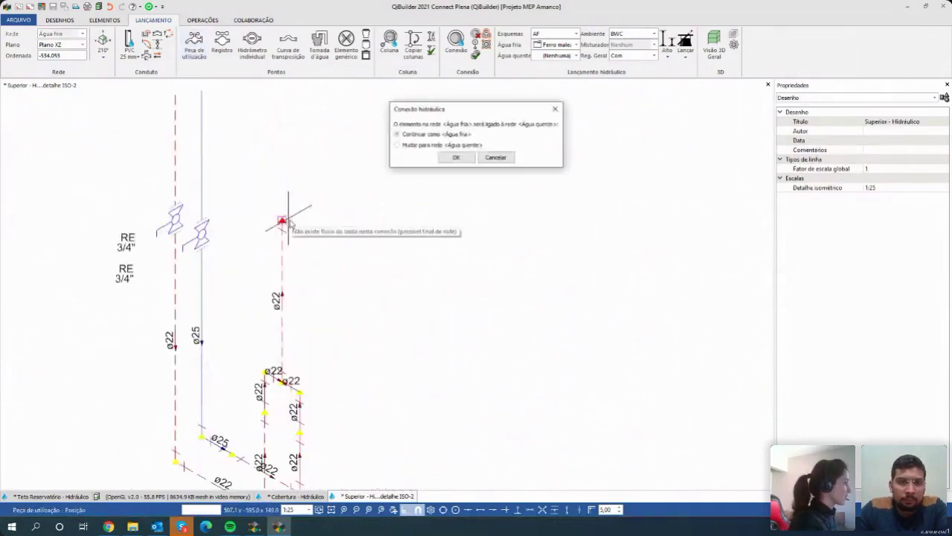
{"action": "left_click", "coordinate": [457, 157]}
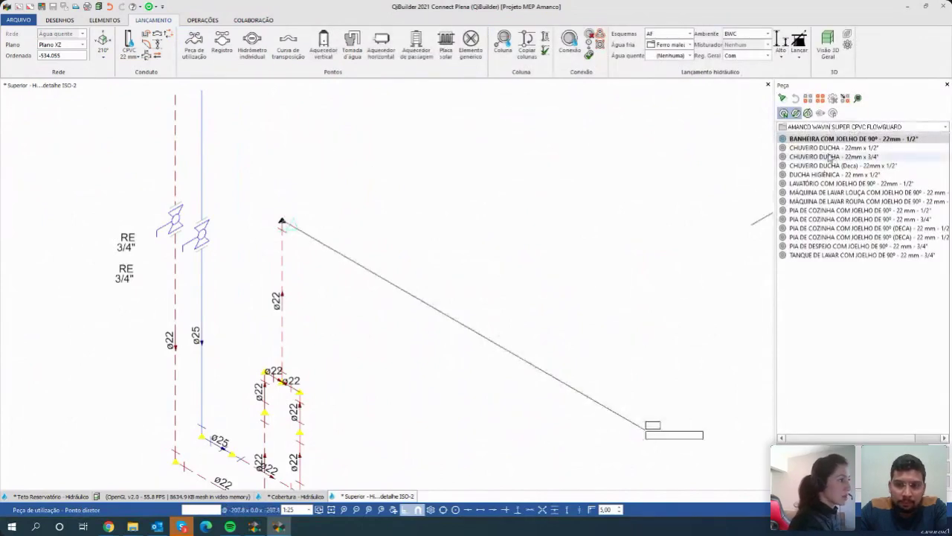
{"action": "left_click", "coordinate": [828, 157]}
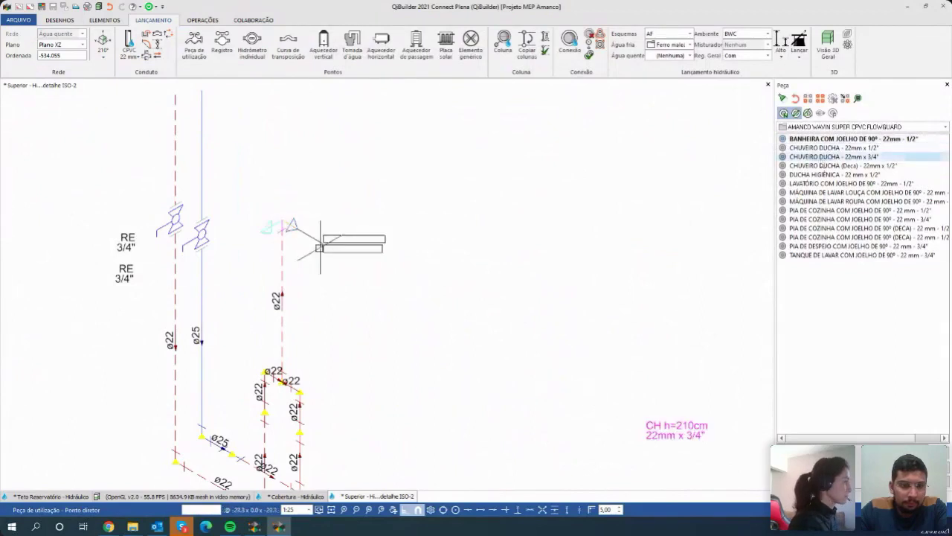
{"action": "scroll", "coordinate": [289, 288], "scroll_direction": "down", "scroll_amount": 1}
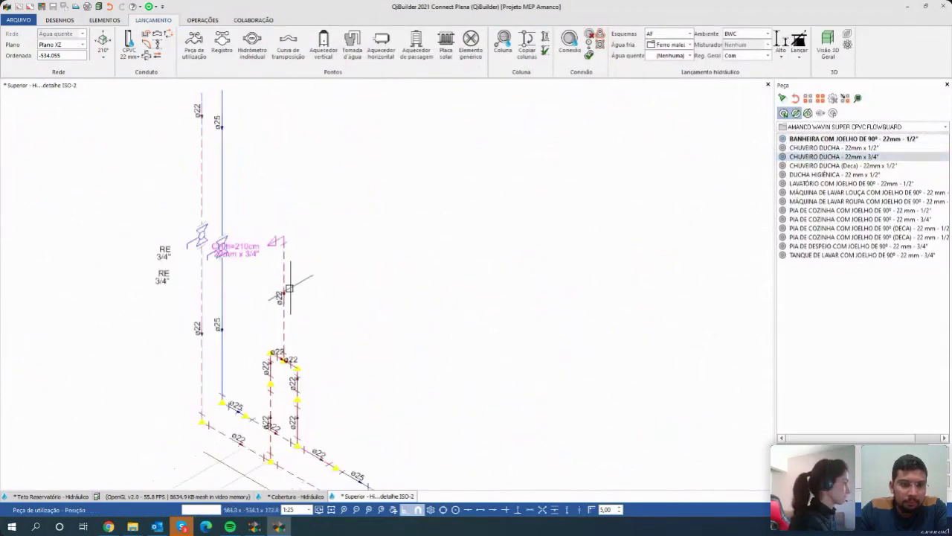
{"action": "scroll", "coordinate": [289, 288], "scroll_direction": "up", "scroll_amount": 2}
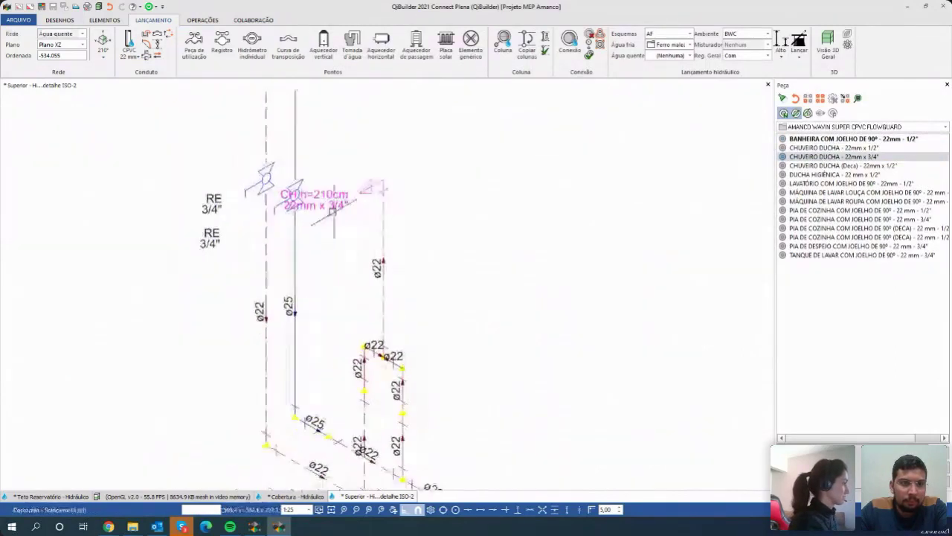
{"action": "left_click", "coordinate": [332, 197]}
{"action": "left_click_drag", "start_coordinate": [332, 197], "coordinate": [347, 171]}
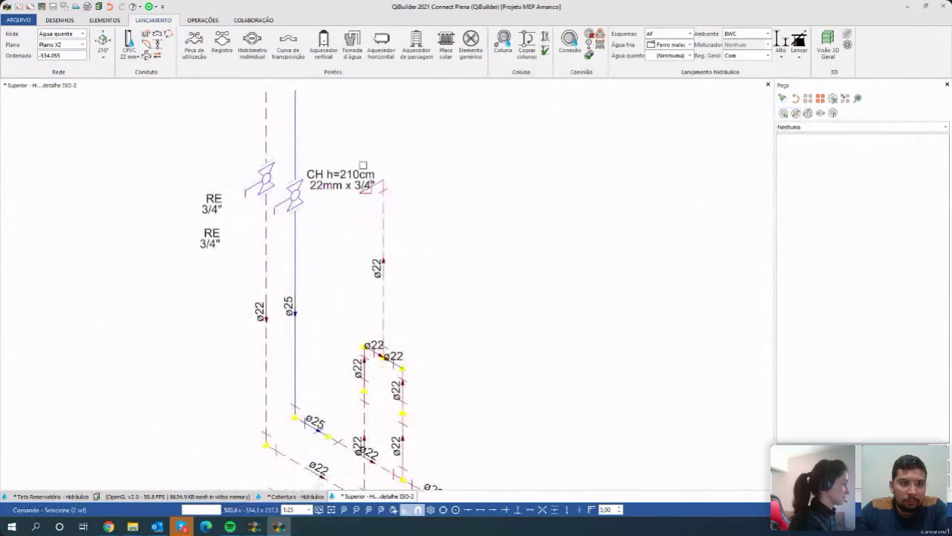
{"action": "key", "text": "Escape"}
Change the shower point on the mixer riser to the piece CHUVEIRO DUCHA - 22mm x 1/2".
{"action": "scroll", "coordinate": [347, 171], "scroll_direction": "down", "scroll_amount": 2}
{"action": "scroll", "coordinate": [361, 367], "scroll_direction": "up", "scroll_amount": 2}
{"action": "scroll", "coordinate": [362, 367], "scroll_direction": "up", "scroll_amount": 2}
{"action": "left_click", "coordinate": [287, 156]}
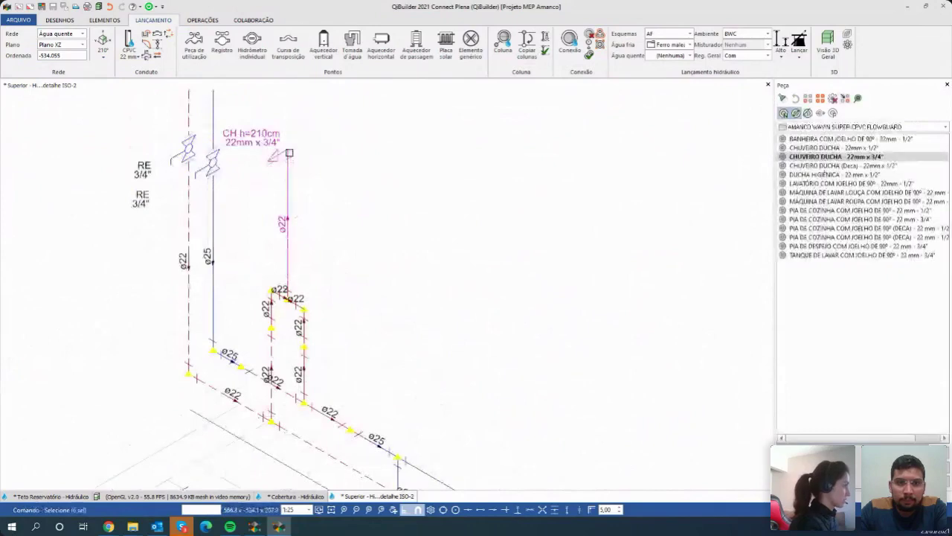
{"action": "left_click", "coordinate": [855, 148]}
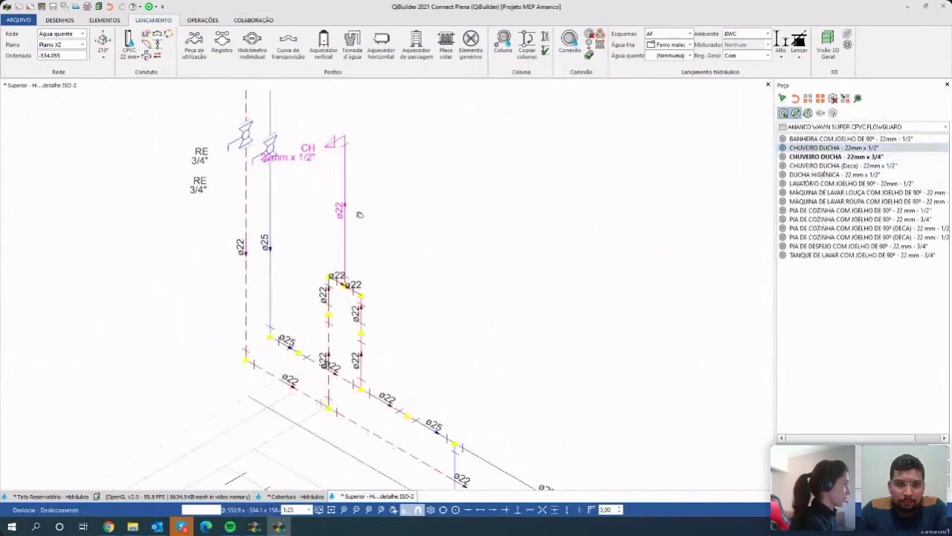
{"action": "key", "text": "Escape"}
{"action": "scroll", "coordinate": [362, 223], "scroll_direction": "down", "scroll_amount": 2}
{"action": "scroll", "coordinate": [327, 253], "scroll_direction": "up", "scroll_amount": 2}
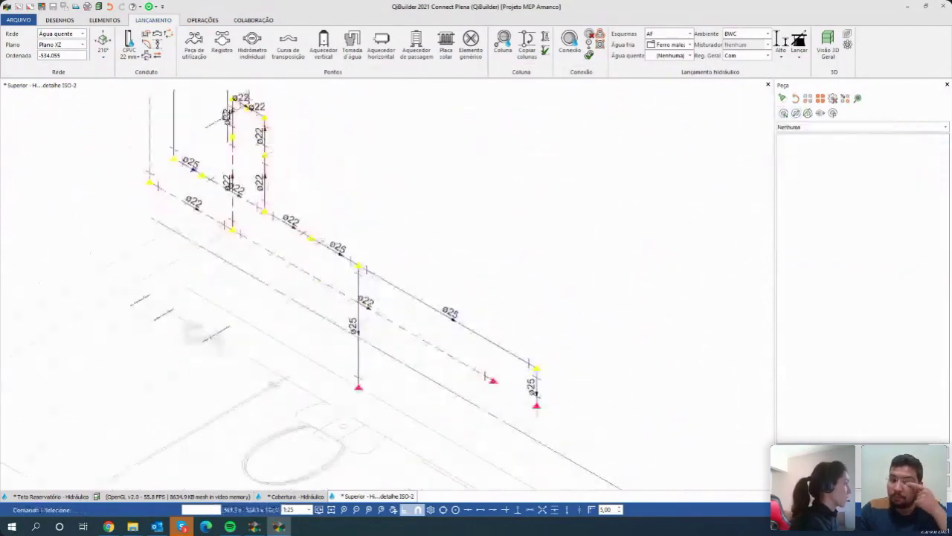
Place a LAVATÓRIO COM JOELHO DE 90º - 22mm - 1/2" point at the end of the long hot-water pipe, with its LV label beside the symbol.
{"action": "left_click", "coordinate": [193, 49]}
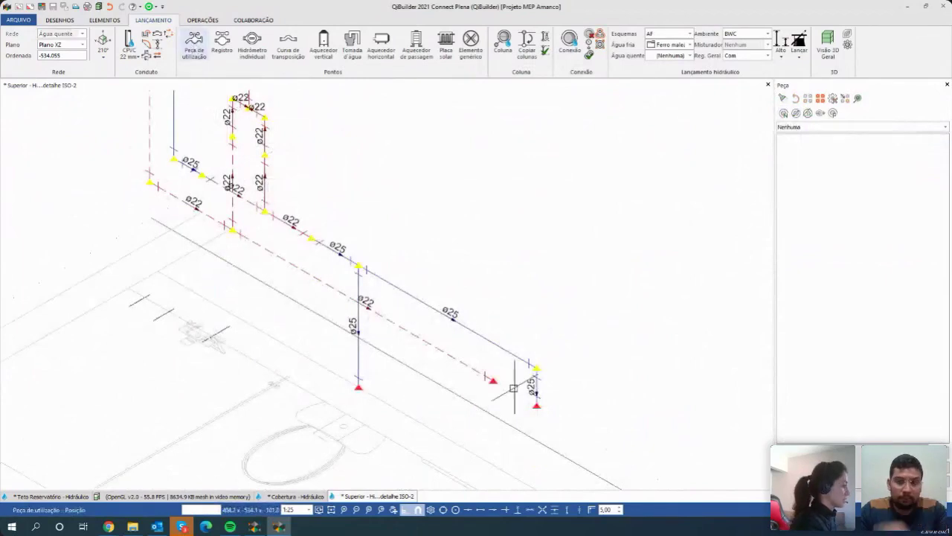
{"action": "scroll", "coordinate": [554, 422], "scroll_direction": "up", "scroll_amount": 2}
{"action": "scroll", "coordinate": [554, 422], "scroll_direction": "up", "scroll_amount": 2}
{"action": "left_click", "coordinate": [425, 335]}
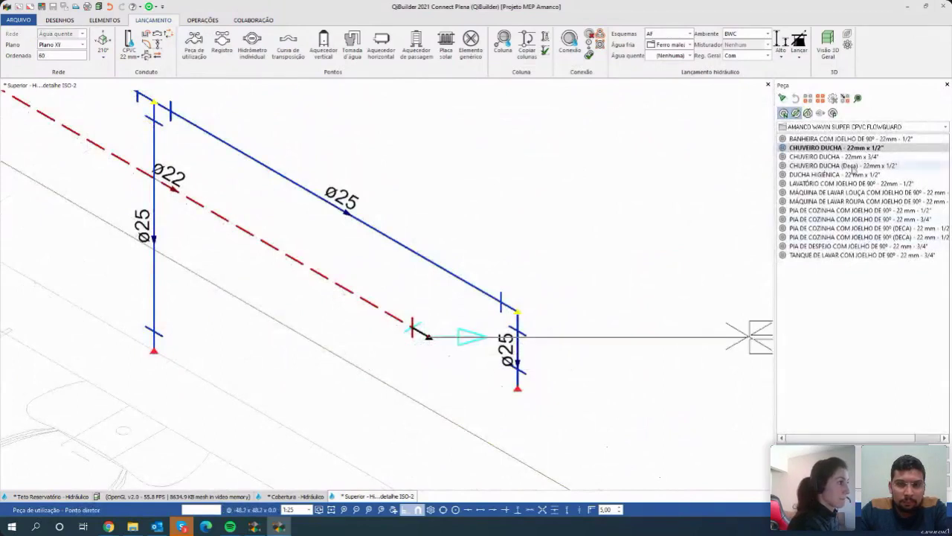
{"action": "left_click", "coordinate": [870, 184]}
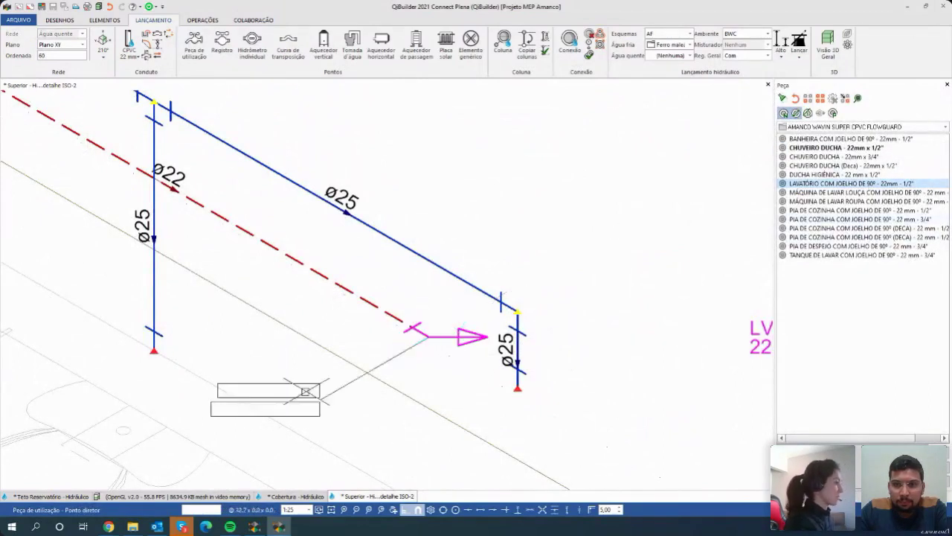
{"action": "middle_click_drag", "start_coordinate": [353, 412], "coordinate": [487, 364]}
{"action": "left_click", "coordinate": [445, 386]}
{"action": "scroll", "coordinate": [446, 386], "scroll_direction": "down", "scroll_amount": 2}
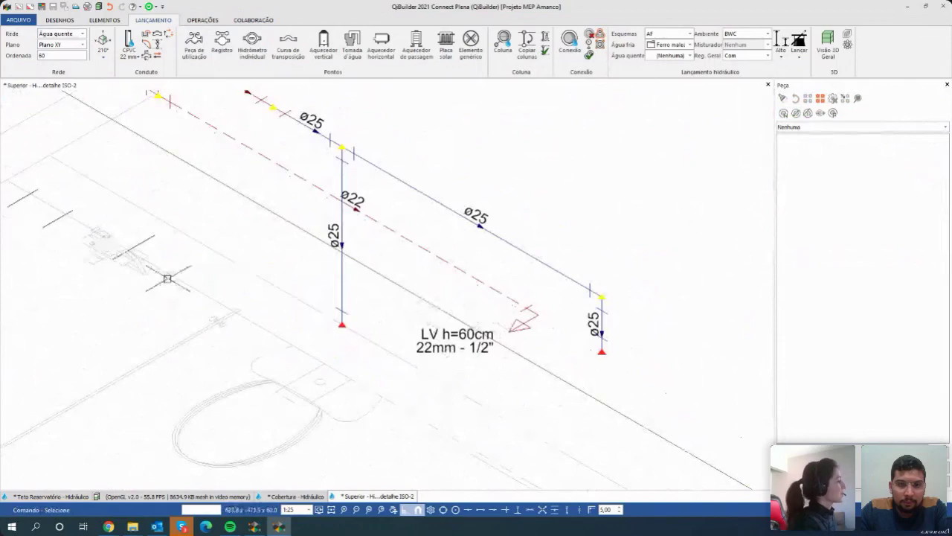
Look up the 22mm - 1/2" piece of LAVATÓRIO COM JOELHO DE 90º under AMANCO WAVIN SUPER CPVC FLOWGUARD in the parts registry (Cadastro).
{"action": "left_click", "coordinate": [22, 22]}
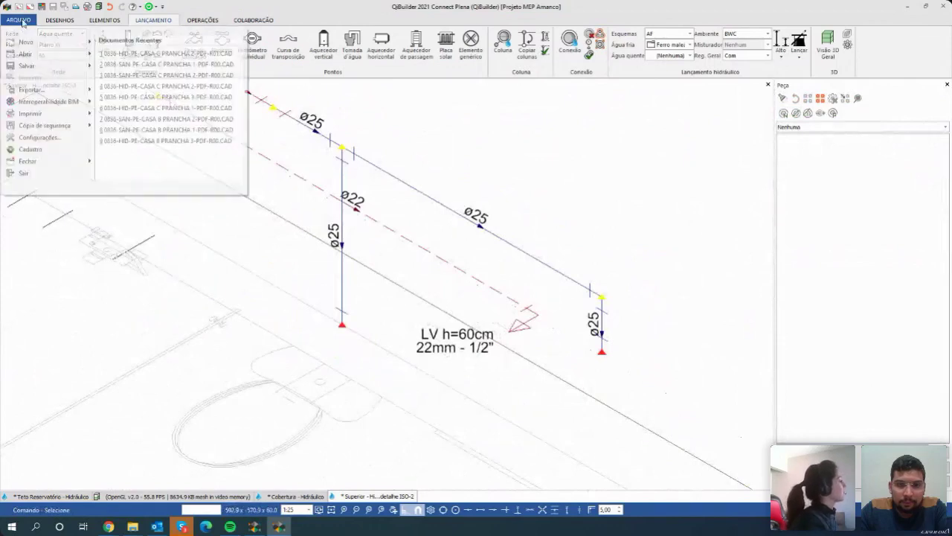
{"action": "left_click", "coordinate": [38, 143]}
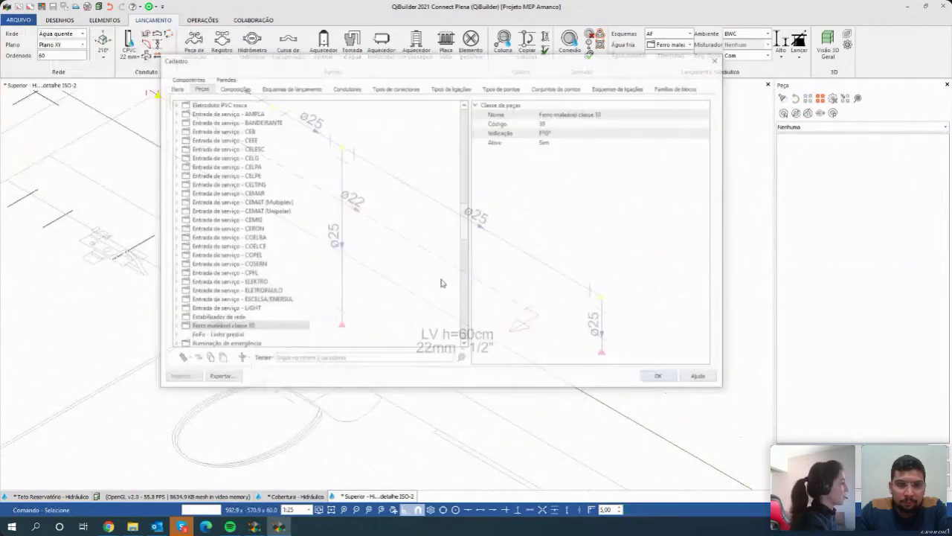
{"action": "scroll", "coordinate": [298, 246], "scroll_direction": "up", "scroll_amount": 10}
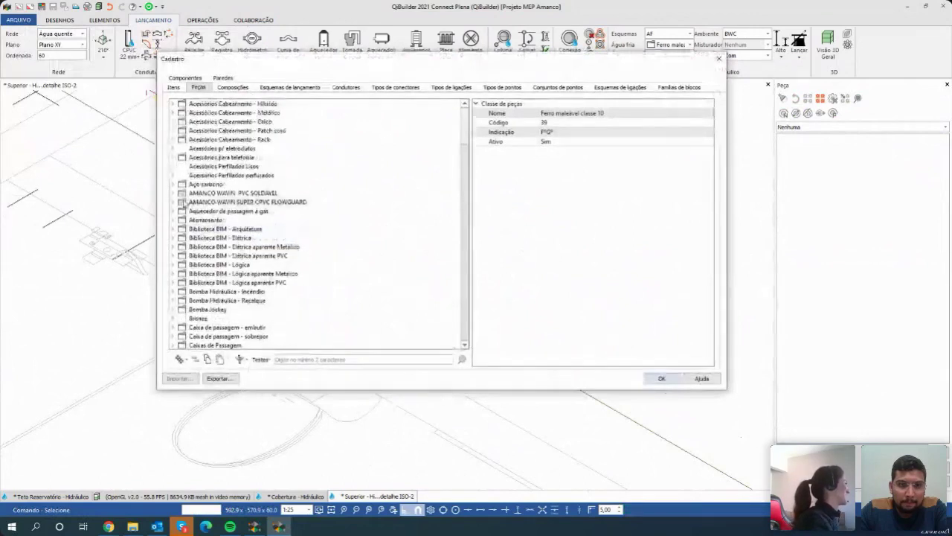
{"action": "left_click", "coordinate": [173, 201]}
{"action": "scroll", "coordinate": [176, 246], "scroll_direction": "down", "scroll_amount": 2}
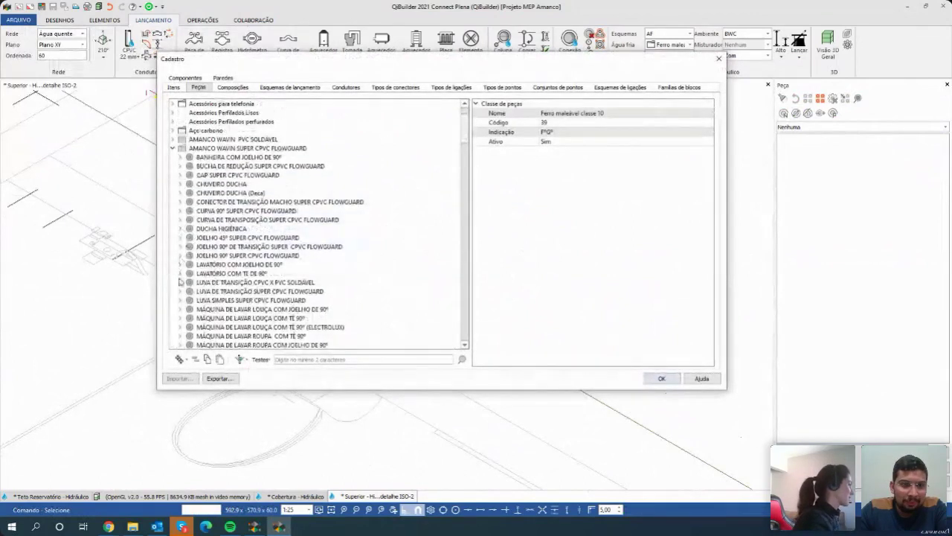
{"action": "left_click", "coordinate": [180, 265]}
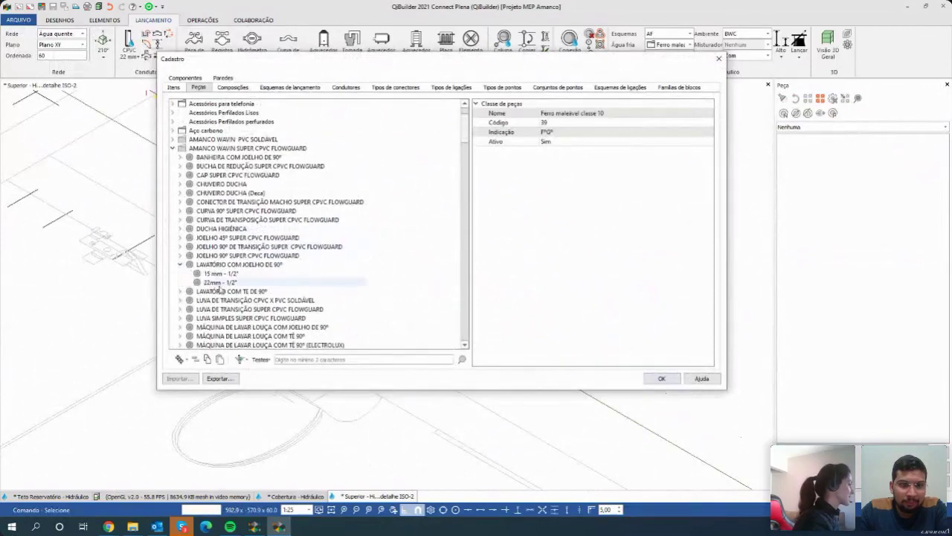
{"action": "left_click", "coordinate": [217, 283]}
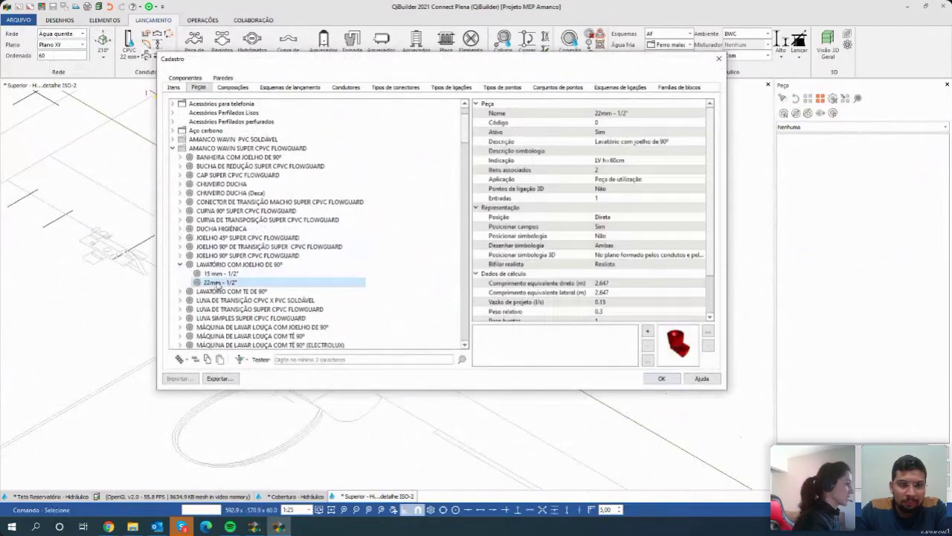
Inspect the Indicação text of the 22mm - 1/2" lavatory piece without editing it, and close the registry.
{"action": "left_click", "coordinate": [605, 164]}
{"action": "left_click_drag", "start_coordinate": [603, 160], "coordinate": [630, 160]}
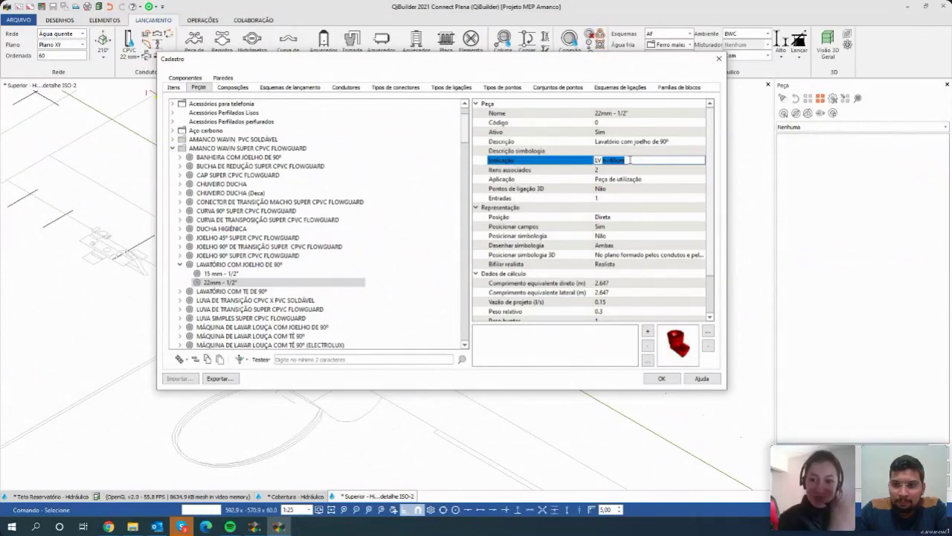
{"action": "key", "text": "Return"}
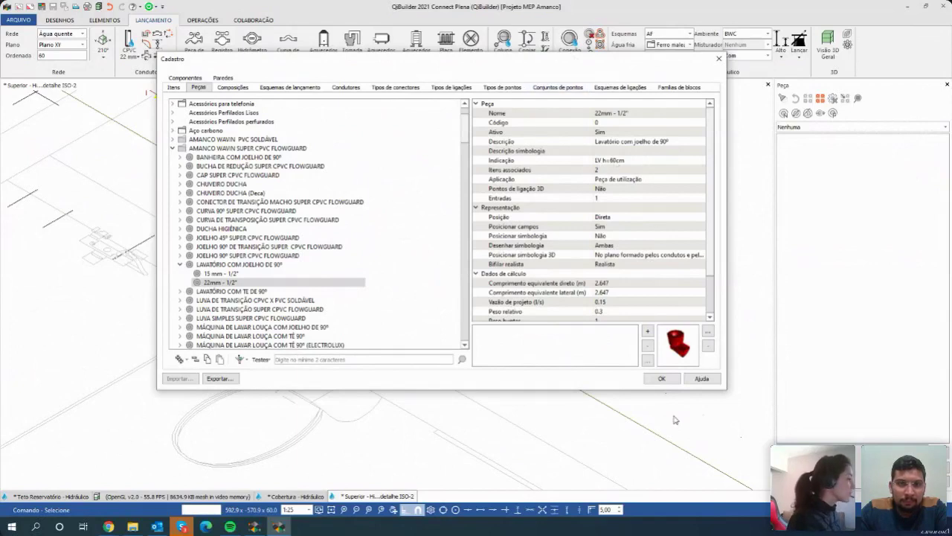
{"action": "double_click", "coordinate": [646, 160]}
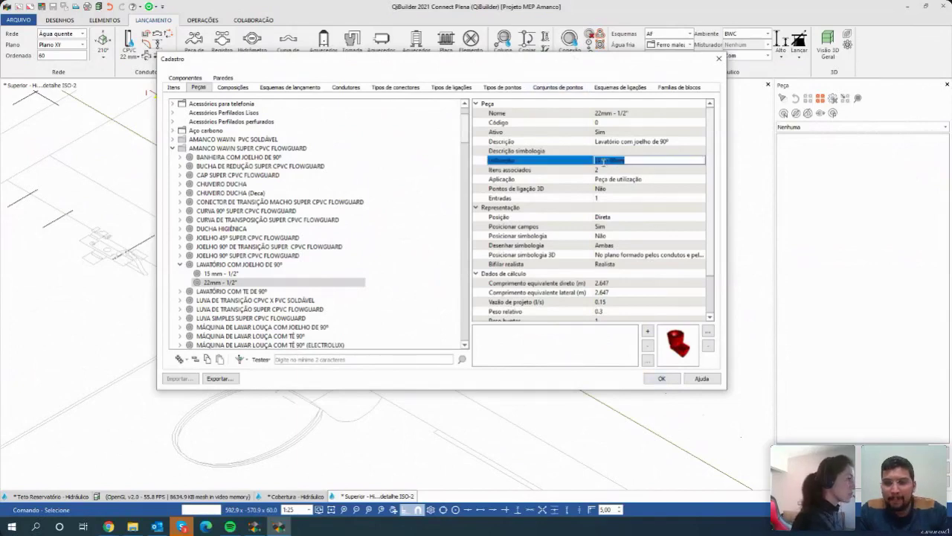
{"action": "key", "text": "Return"}
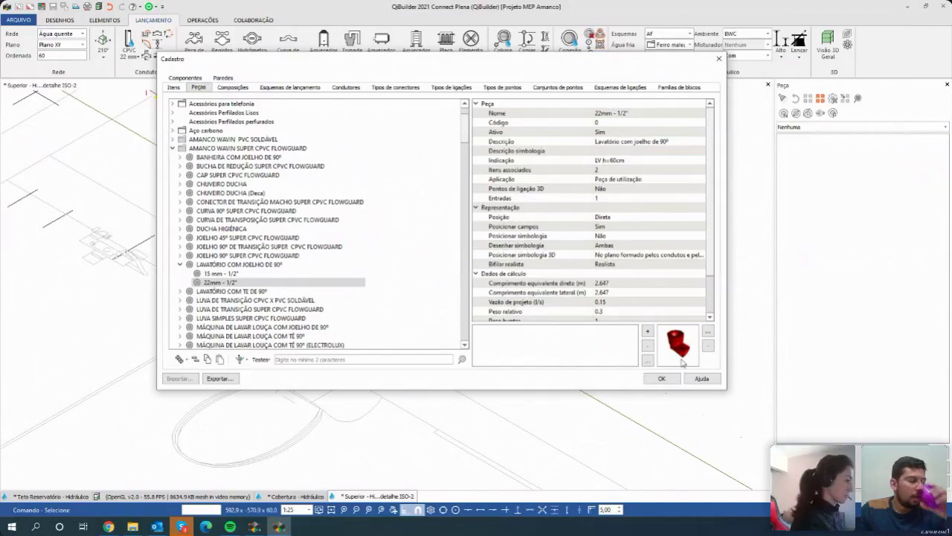
{"action": "left_click", "coordinate": [662, 379]}
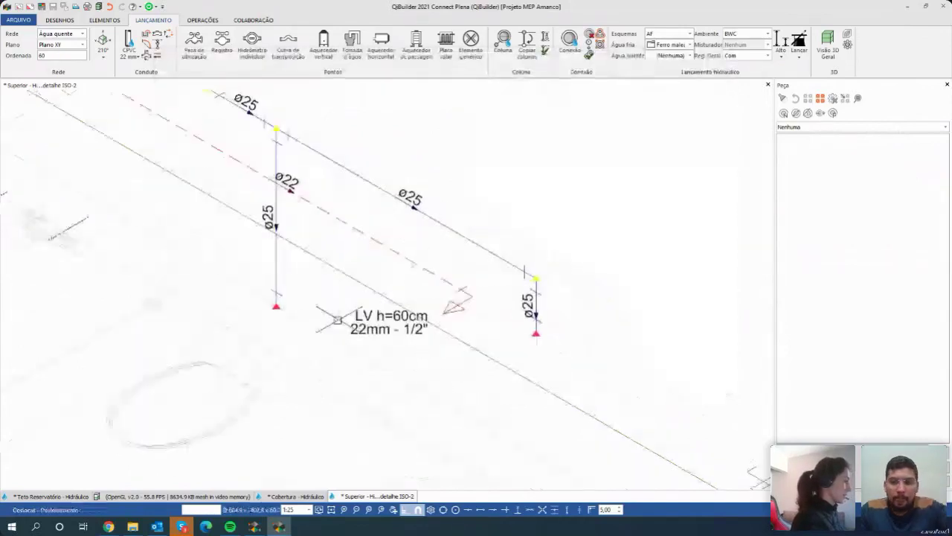
Place a LAVATÓRIO COM JOELHO DE 90º - 25 mm - 1/2" point at the end of the short ø25 drop, switching to the Água fria network.
{"action": "left_click", "coordinate": [194, 45]}
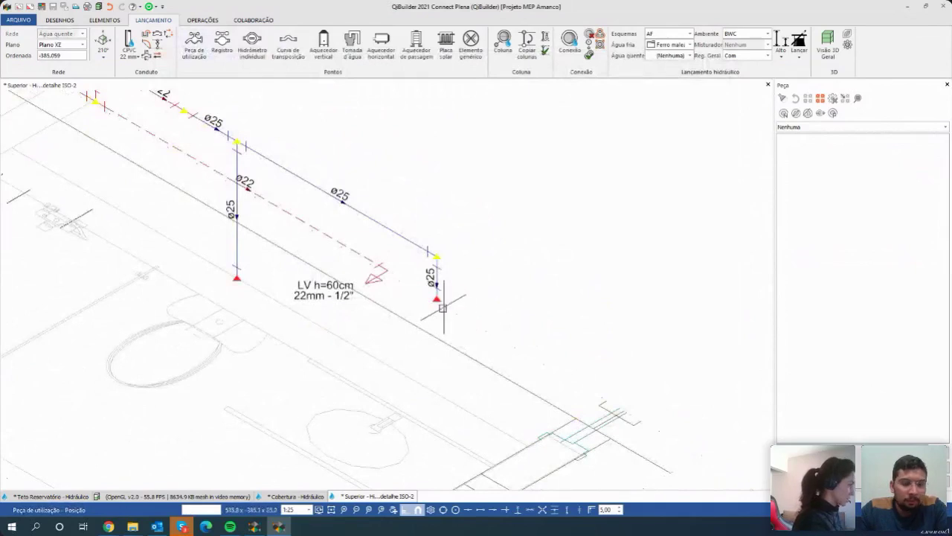
{"action": "scroll", "coordinate": [444, 308], "scroll_direction": "up", "scroll_amount": 2}
{"action": "left_click", "coordinate": [430, 290]}
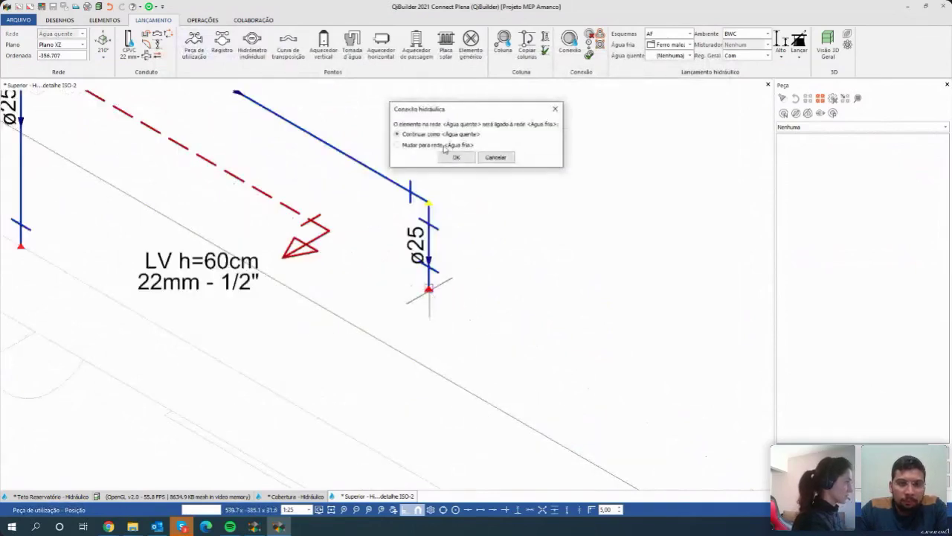
{"action": "left_click", "coordinate": [456, 156]}
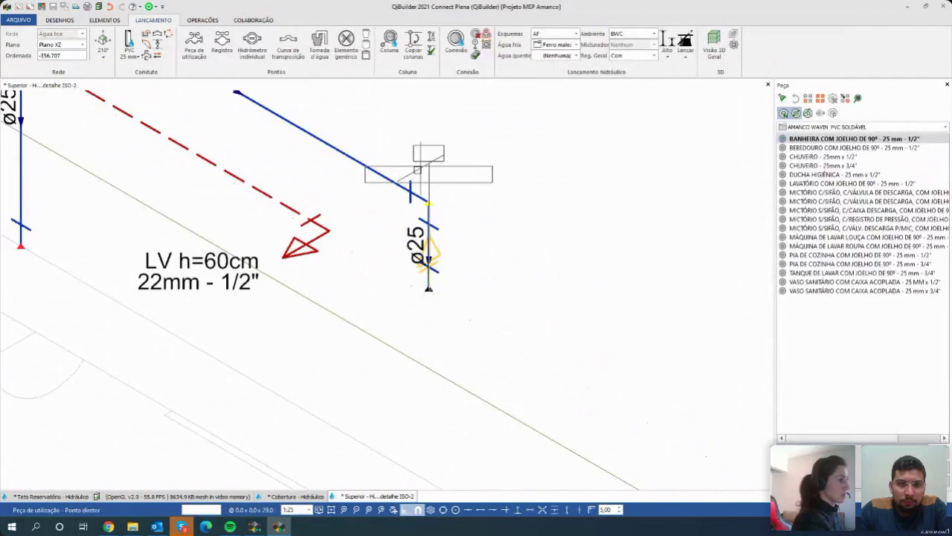
{"action": "left_click", "coordinate": [852, 183]}
{"action": "mouse_move", "coordinate": [357, 321]}
{"action": "middle_mouse_down"}
{"action": "mouse_move", "coordinate": [476, 329]}
{"action": "mouse_move", "coordinate": [573, 317]}
{"action": "middle_mouse_up"}
{"action": "scroll", "coordinate": [483, 323], "scroll_direction": "down", "scroll_amount": 2}
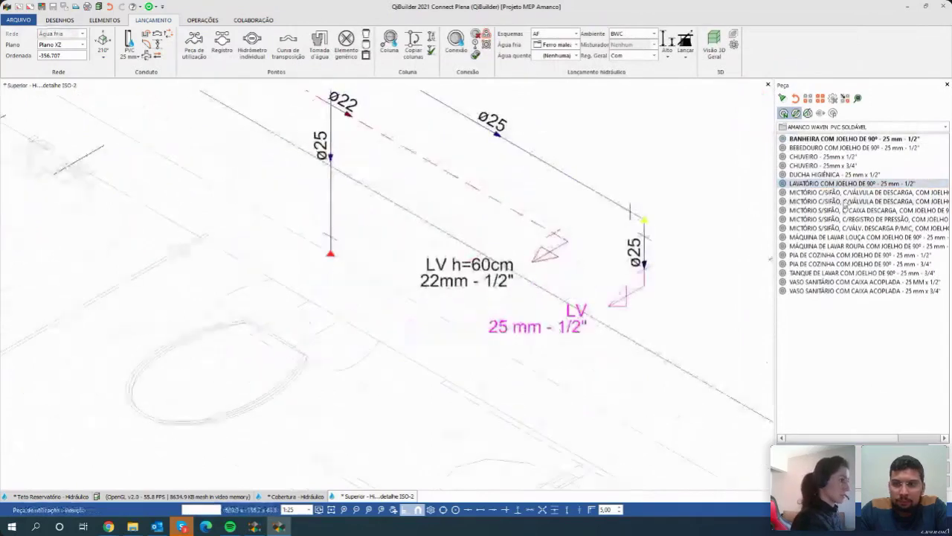
{"action": "middle_click_drag", "start_coordinate": [259, 207], "coordinate": [322, 223]}
{"action": "key", "text": "Escape"}
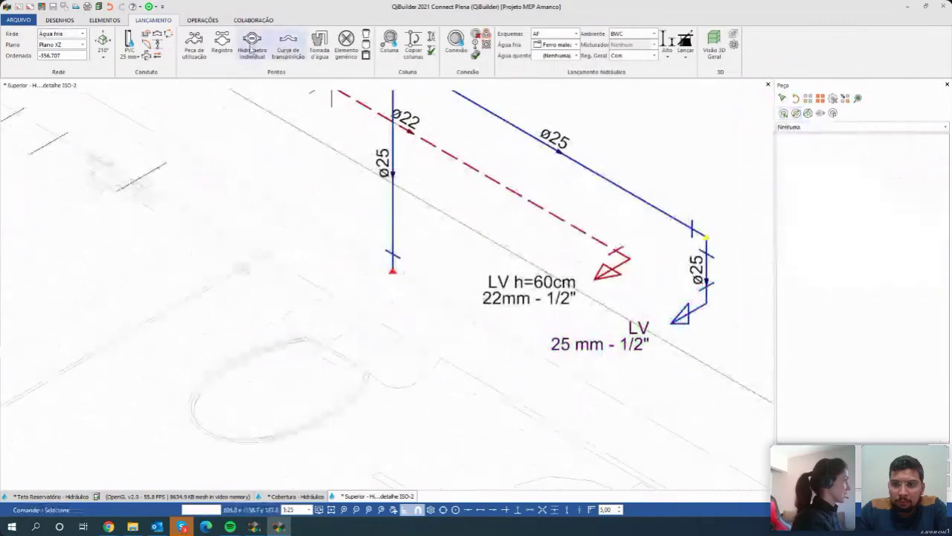
Place a VASO SANITÁRIO COM CAIXA ACOPLADA - 25 mm x 3/4" point at the foot of the long cold-water drop, with its label beside the symbol.
{"action": "left_click", "coordinate": [197, 46]}
{"action": "scroll", "coordinate": [273, 204], "scroll_direction": "up", "scroll_amount": 2}
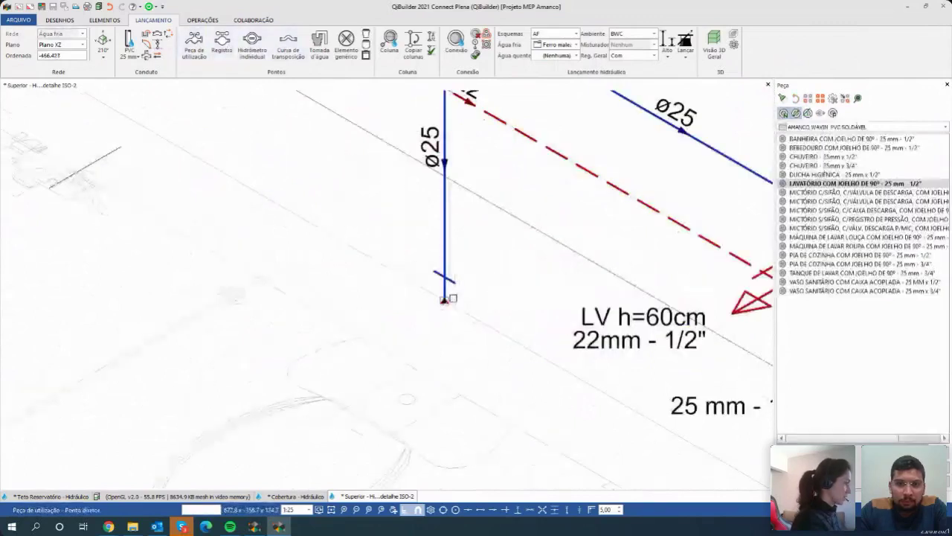
{"action": "left_click", "coordinate": [817, 291]}
{"action": "scroll", "coordinate": [372, 335], "scroll_direction": "down", "scroll_amount": 2}
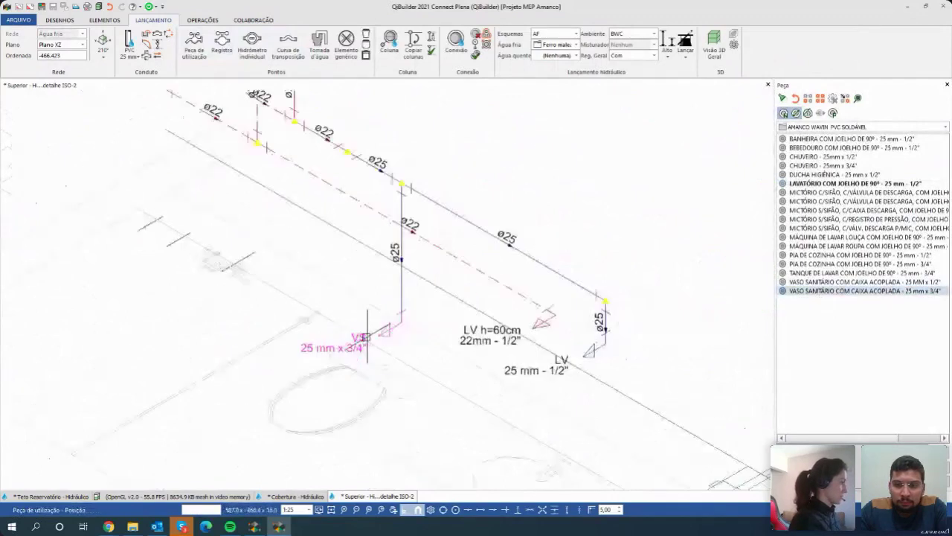
{"action": "scroll", "coordinate": [367, 337], "scroll_direction": "down", "scroll_amount": 2}
{"action": "left_click", "coordinate": [369, 338]}
{"action": "scroll", "coordinate": [446, 350], "scroll_direction": "down", "scroll_amount": 2}
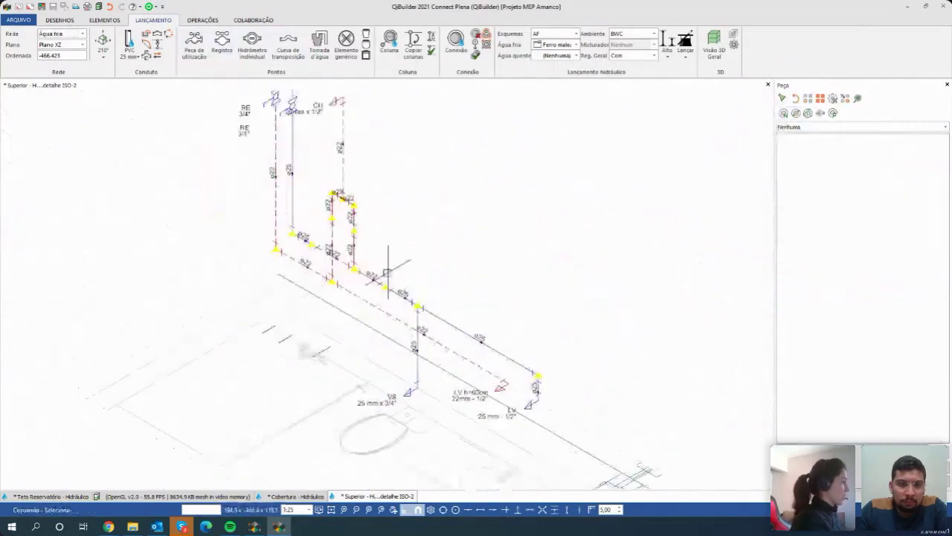
Assign LUVA DE TRANSIÇÃO CPVC X PVC SOLDÁVEL - 22 x 25 mm to both joints between ø22 and ø25 pipes on the cold-water branch.
{"action": "scroll", "coordinate": [387, 273], "scroll_direction": "up", "scroll_amount": 5}
{"action": "left_click_drag", "start_coordinate": [415, 235], "coordinate": [452, 313]}
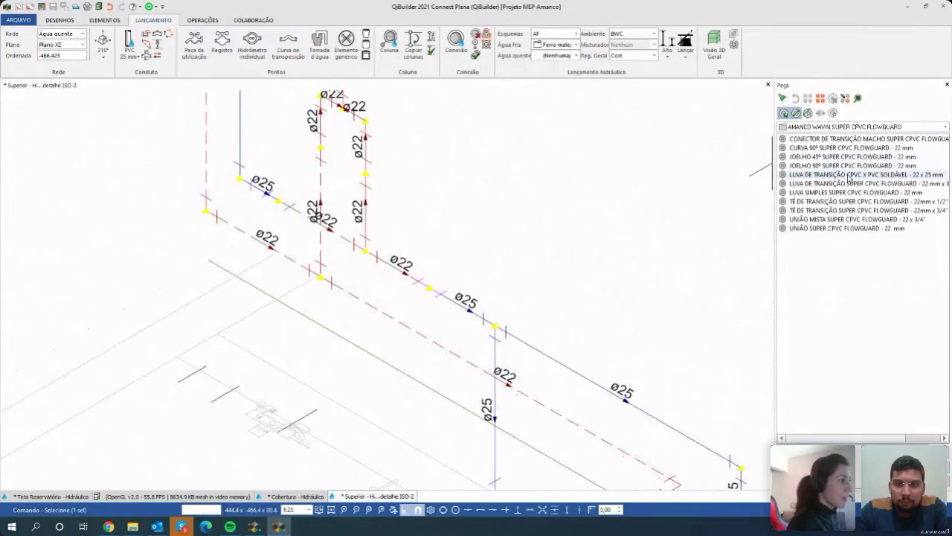
{"action": "left_click", "coordinate": [839, 179]}
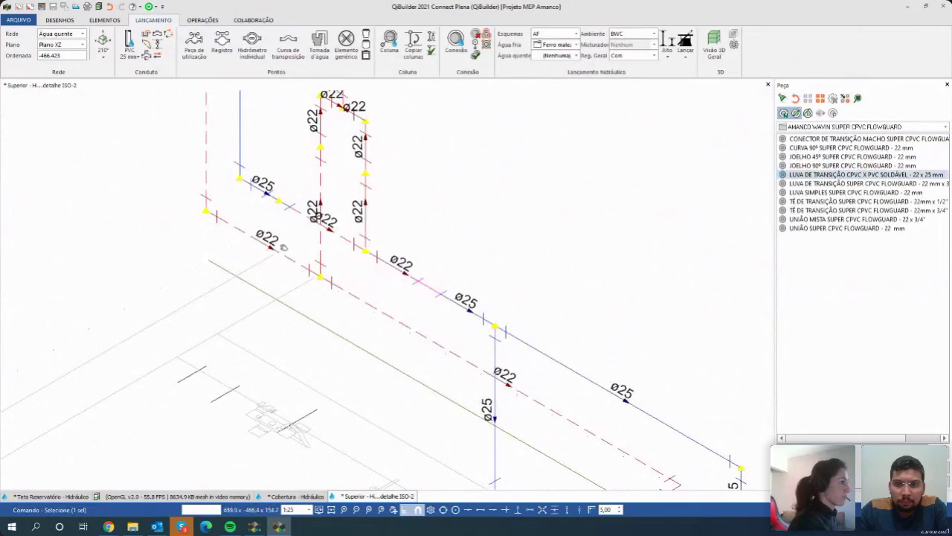
{"action": "middle_click_drag", "start_coordinate": [283, 248], "coordinate": [382, 292]}
{"action": "scroll", "coordinate": [382, 292], "scroll_direction": "up", "scroll_amount": 2}
{"action": "left_click", "coordinate": [409, 297]}
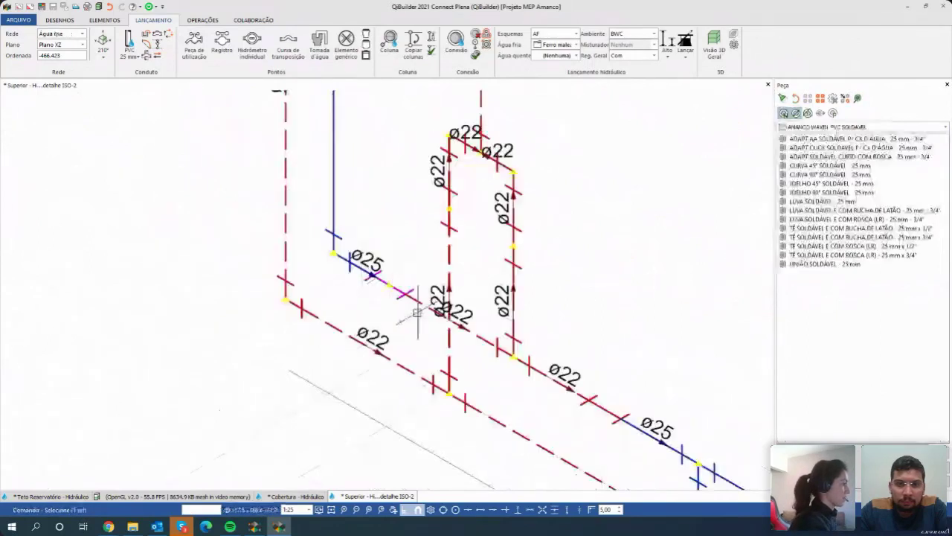
{"action": "left_click", "coordinate": [845, 136]}
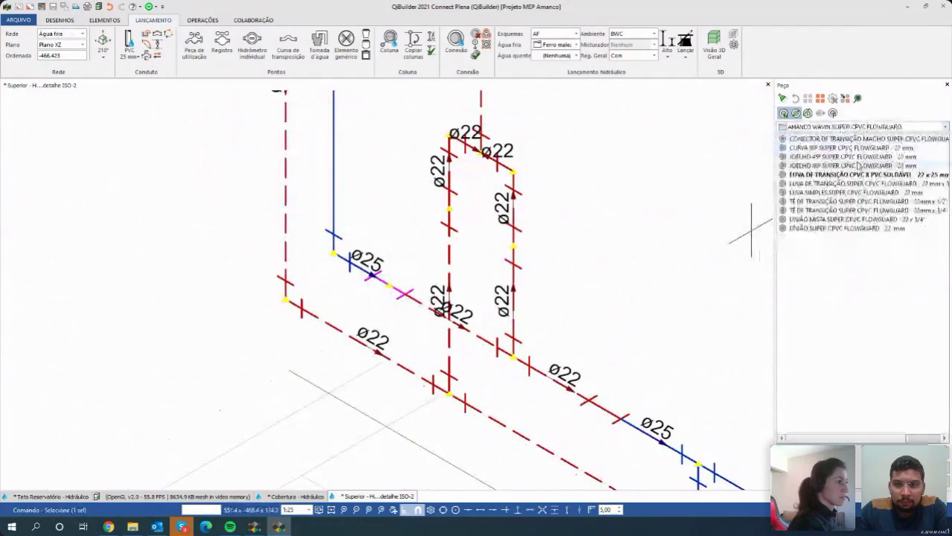
{"action": "left_click", "coordinate": [863, 174]}
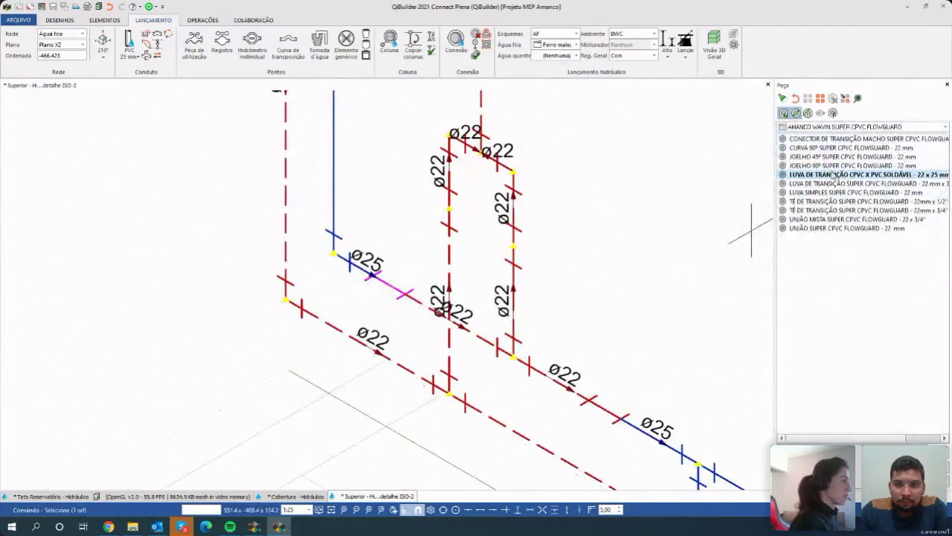
{"action": "middle_click_drag", "start_coordinate": [459, 268], "coordinate": [448, 267]}
{"action": "key", "text": "Escape"}
{"action": "scroll", "coordinate": [393, 329], "scroll_direction": "down", "scroll_amount": 1}
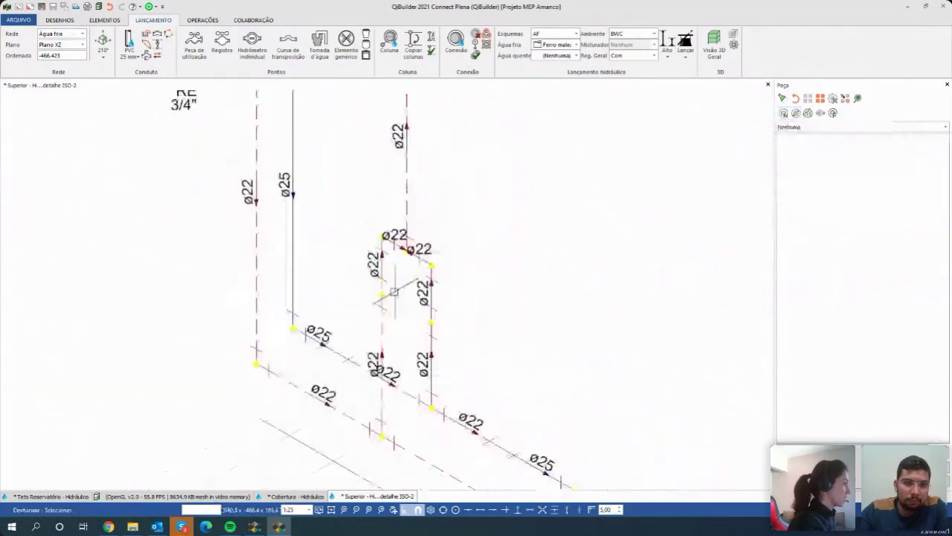
Insert a REGISTRO DE PRESSÃO COM CPVC - 22 mm x 3/4" on the cold-supply riser of the mixer loop, switching to the Água quente network.
{"action": "scroll", "coordinate": [346, 281], "scroll_direction": "up", "scroll_amount": 2}
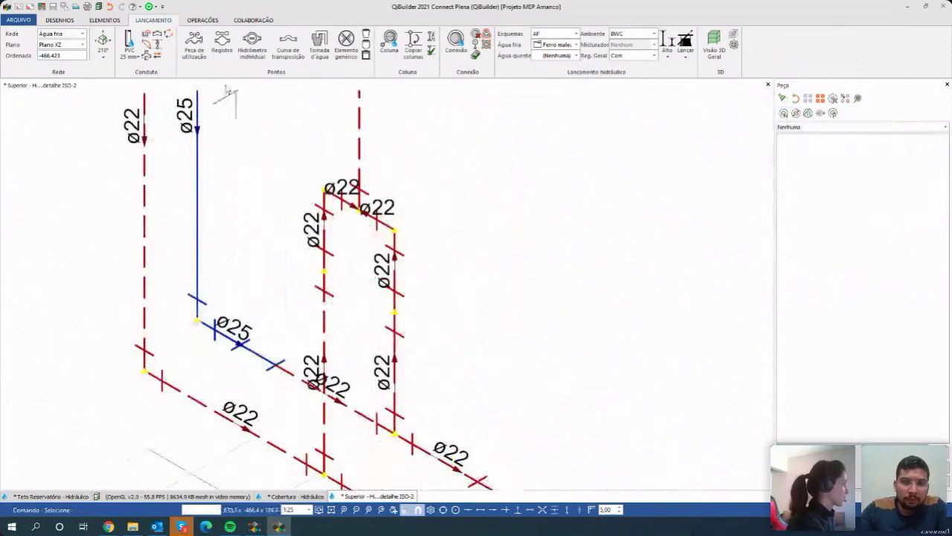
{"action": "left_click", "coordinate": [222, 43]}
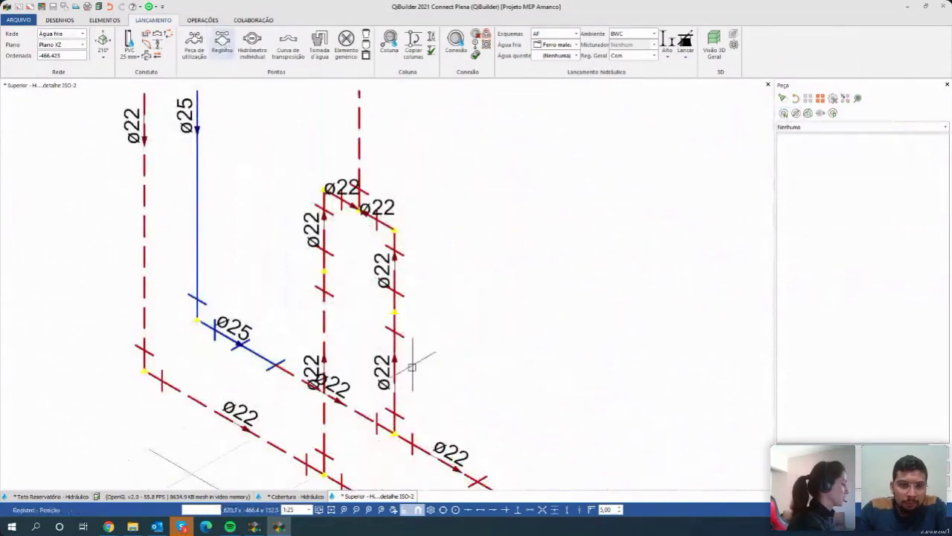
{"action": "left_click", "coordinate": [396, 314]}
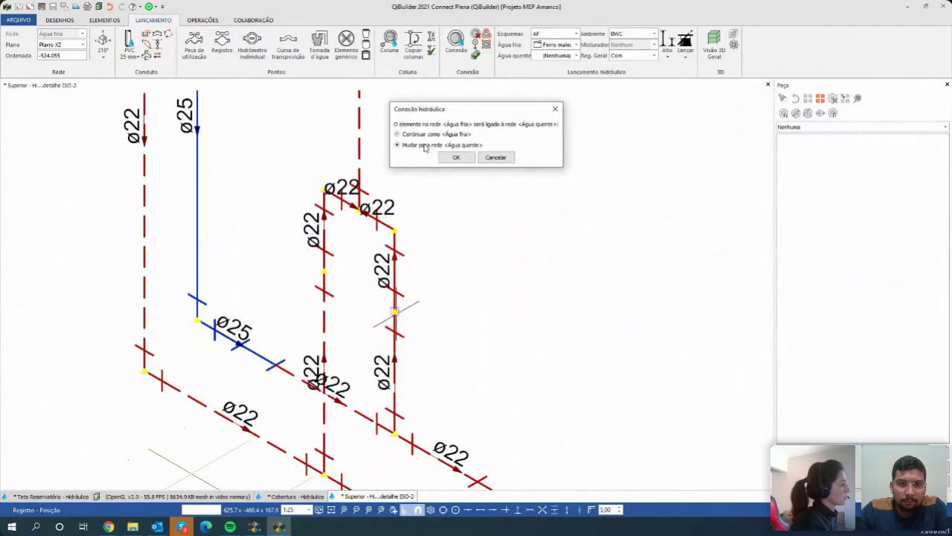
{"action": "left_click", "coordinate": [455, 159]}
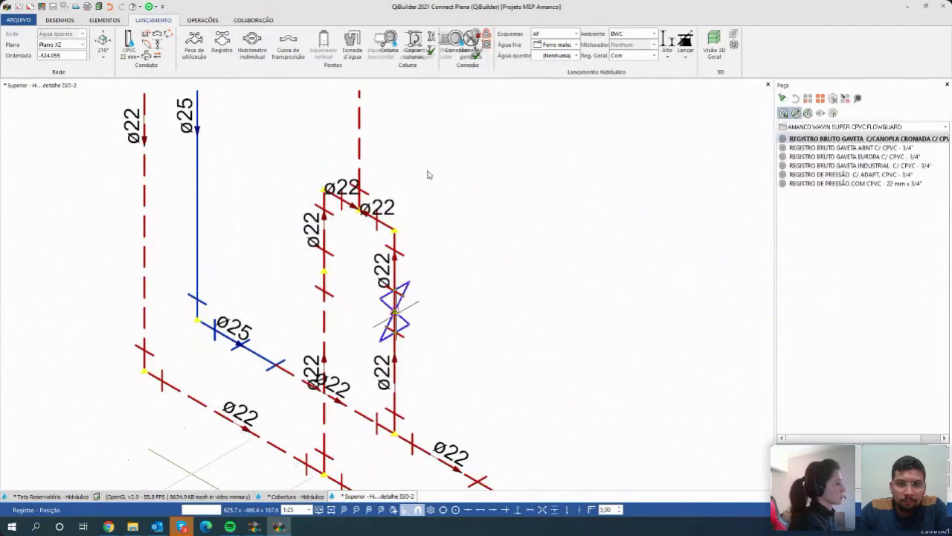
{"action": "left_click", "coordinate": [848, 183]}
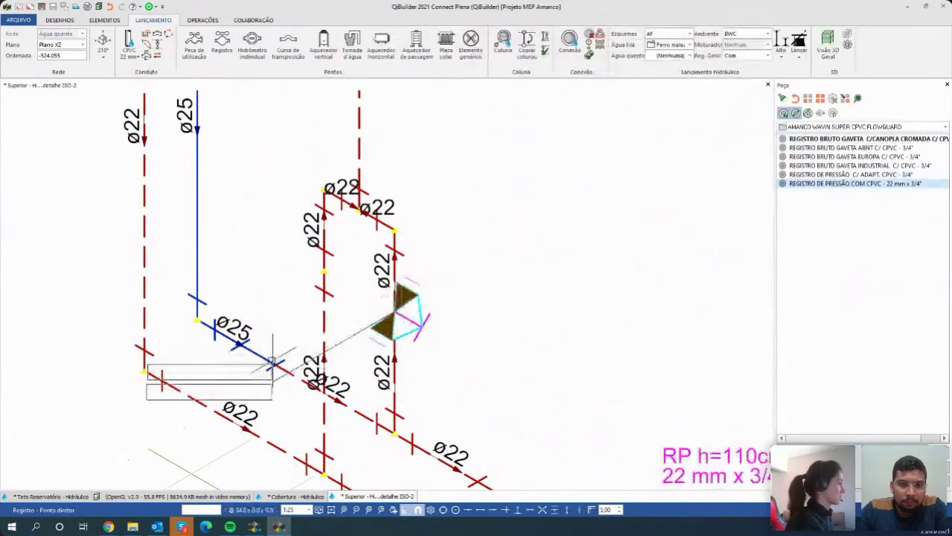
Add a matching REGISTRO DE PRESSÃO COM CPVC - 22 mm x 3/4" on the hot-supply riser of the mixer loop and position its RP label.
{"action": "left_click", "coordinate": [331, 282]}
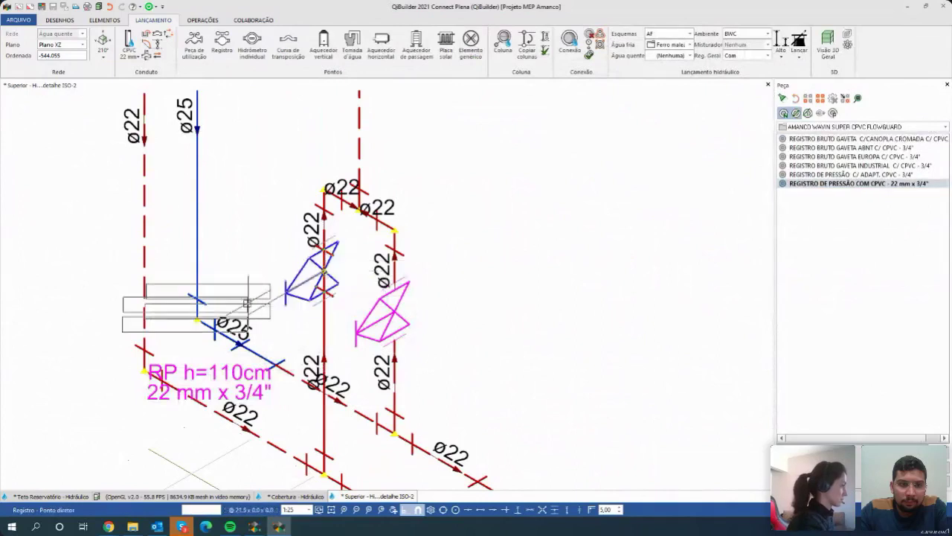
{"action": "scroll", "coordinate": [192, 321], "scroll_direction": "down", "scroll_amount": 4}
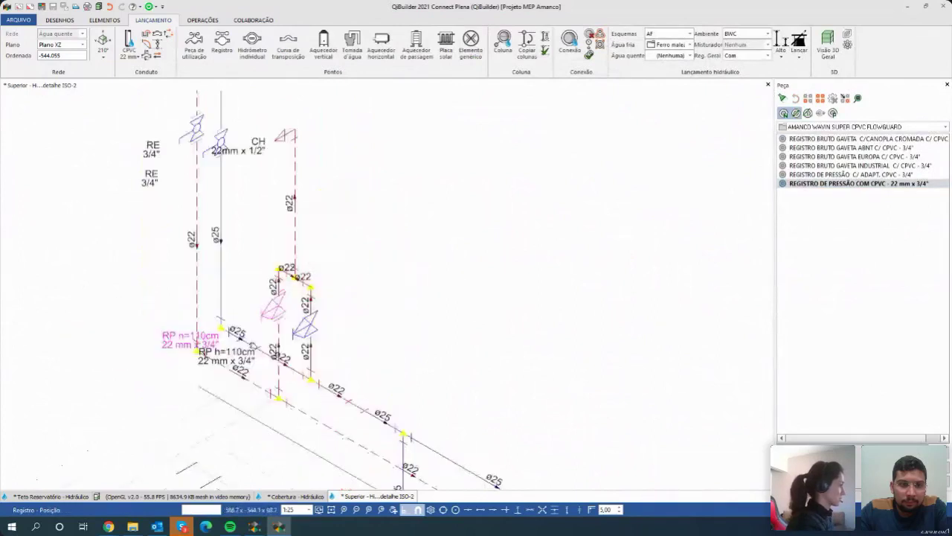
{"action": "key", "text": "Escape"}
{"action": "key", "text": "Escape"}
Start defining the pending pieces and assign TÉ SUPER CPVC FLOWGUARD - 22 mm to the hot-water junction below the mixer loop.
{"action": "scroll", "coordinate": [349, 373], "scroll_direction": "down", "scroll_amount": 3}
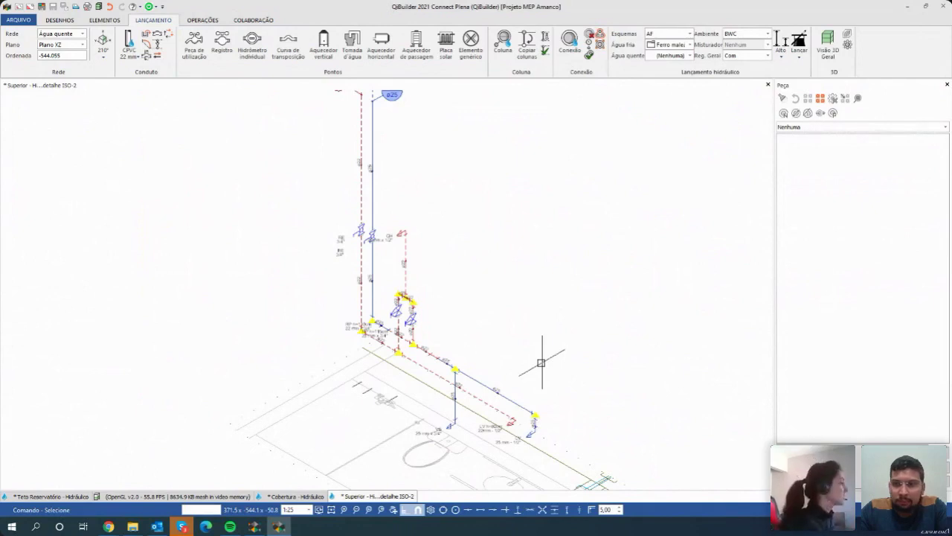
{"action": "middle_click_drag", "start_coordinate": [451, 303], "coordinate": [390, 335]}
{"action": "left_click", "coordinate": [203, 21]}
{"action": "left_click", "coordinate": [22, 45]}
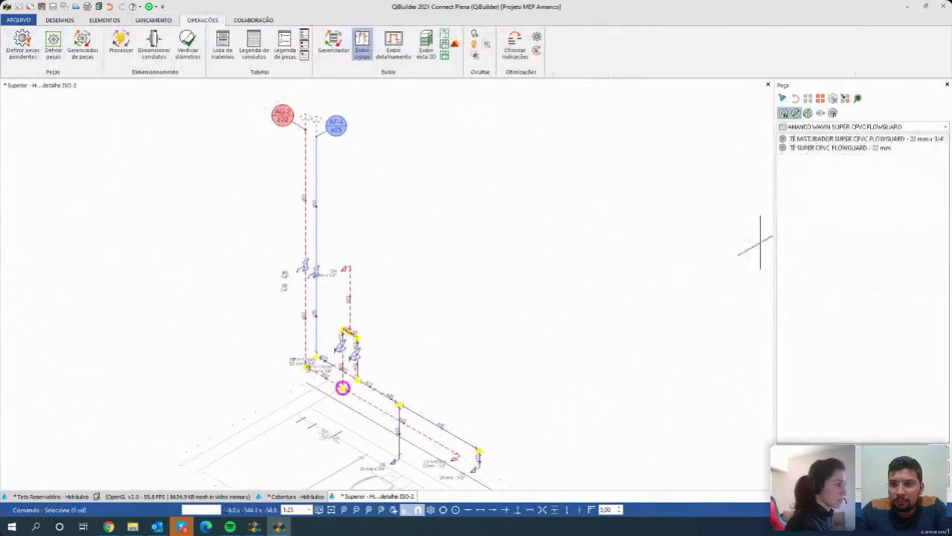
{"action": "left_click", "coordinate": [816, 150]}
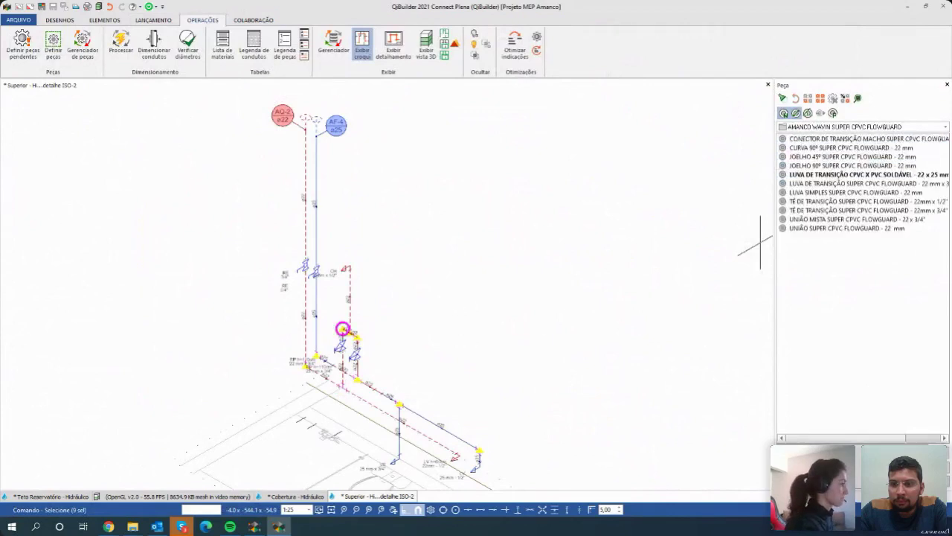
Narrow the piece list and assign JOELHO 90º SUPER CPVC FLOWGUARD - 22 mm to the mixer loop's top corners, with TÉ MISTURADOR - 22 mm x 3/4" between.
{"action": "left_click", "coordinate": [808, 112]}
{"action": "left_click", "coordinate": [815, 148]}
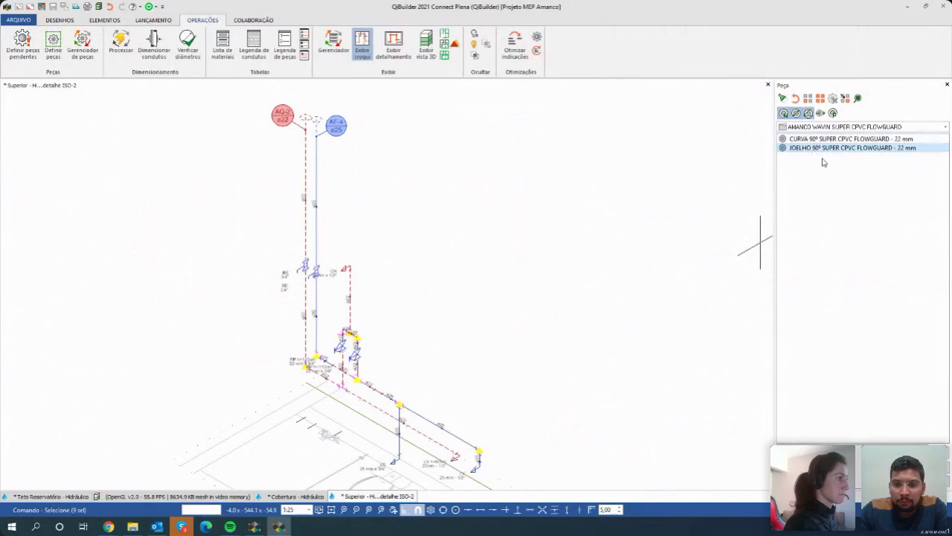
{"action": "left_click", "coordinate": [820, 149]}
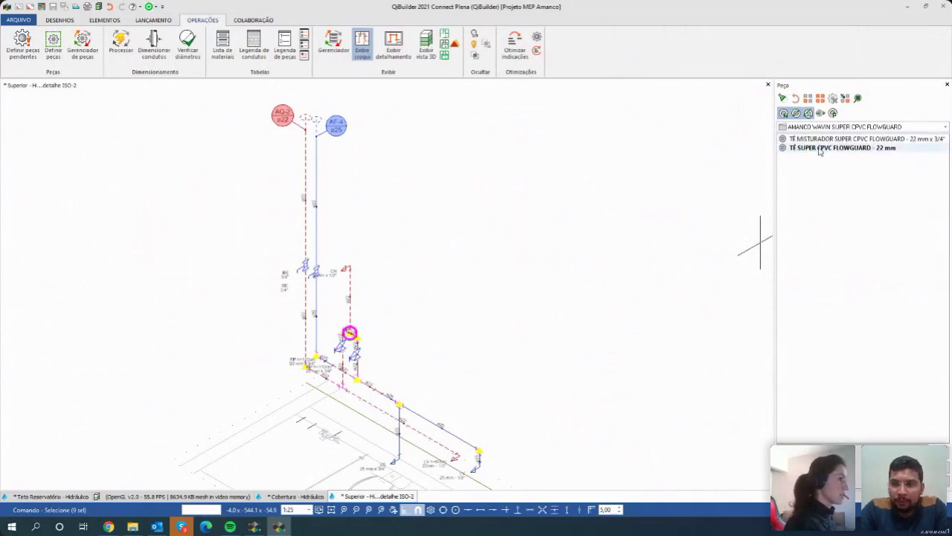
{"action": "left_click", "coordinate": [822, 140]}
{"action": "left_click", "coordinate": [358, 337]}
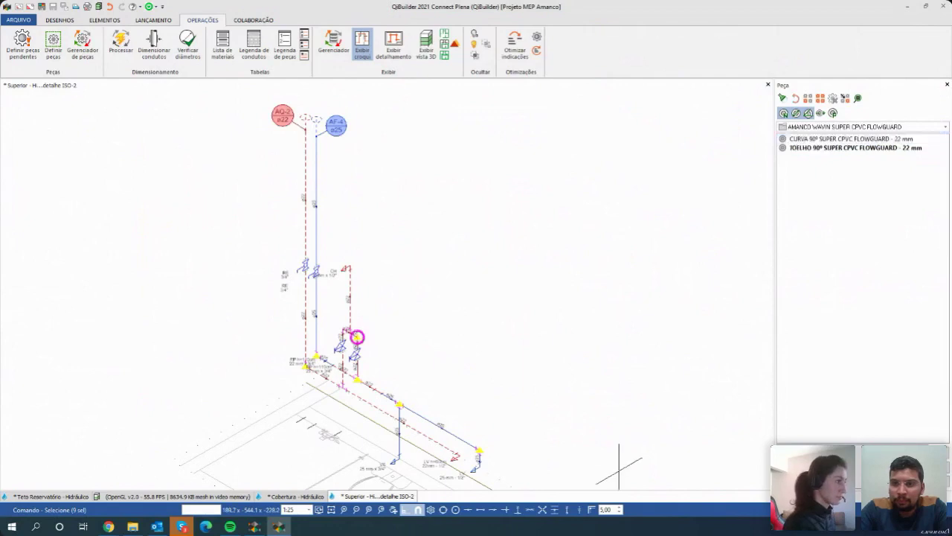
{"action": "left_click", "coordinate": [833, 149]}
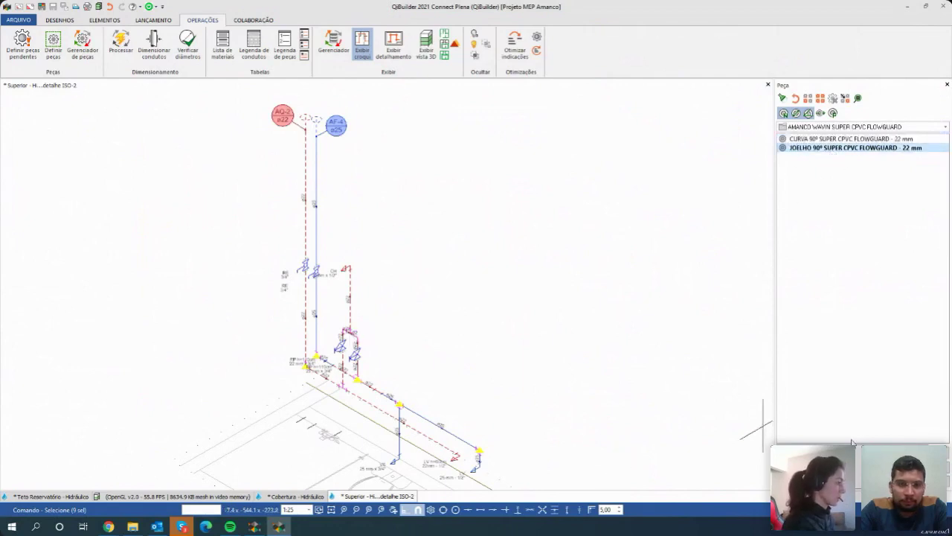
Assign TÉ SUPER CPVC FLOWGUARD - 22 mm to the mixer's cold-water junction and JOELHO 90° SOLDÁVEL - 25 mm to the foot of column AF-4.
{"action": "left_click", "coordinate": [357, 380]}
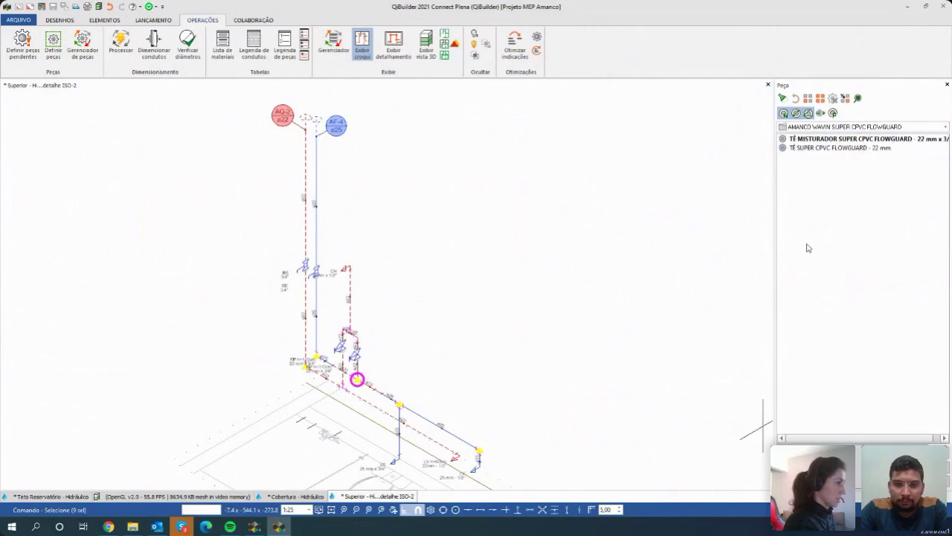
{"action": "left_click", "coordinate": [817, 148]}
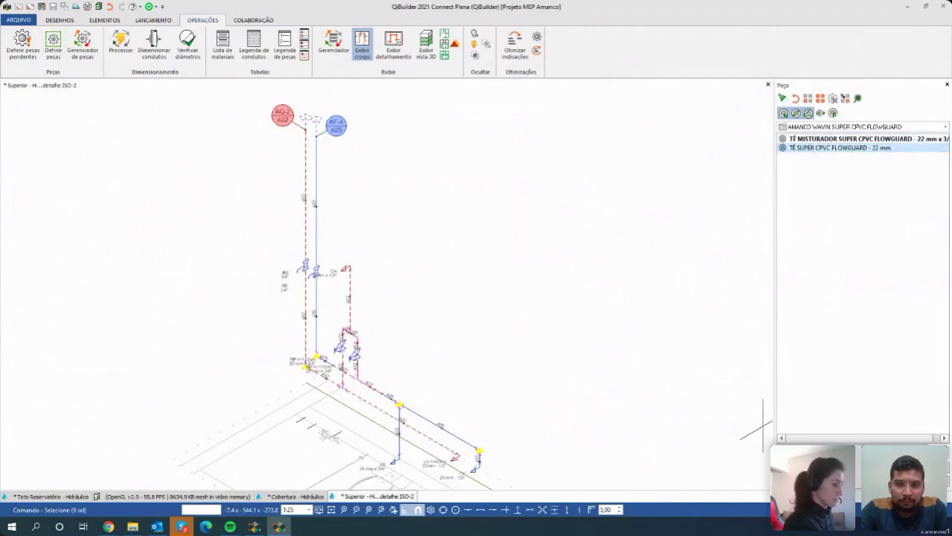
{"action": "left_click", "coordinate": [316, 355]}
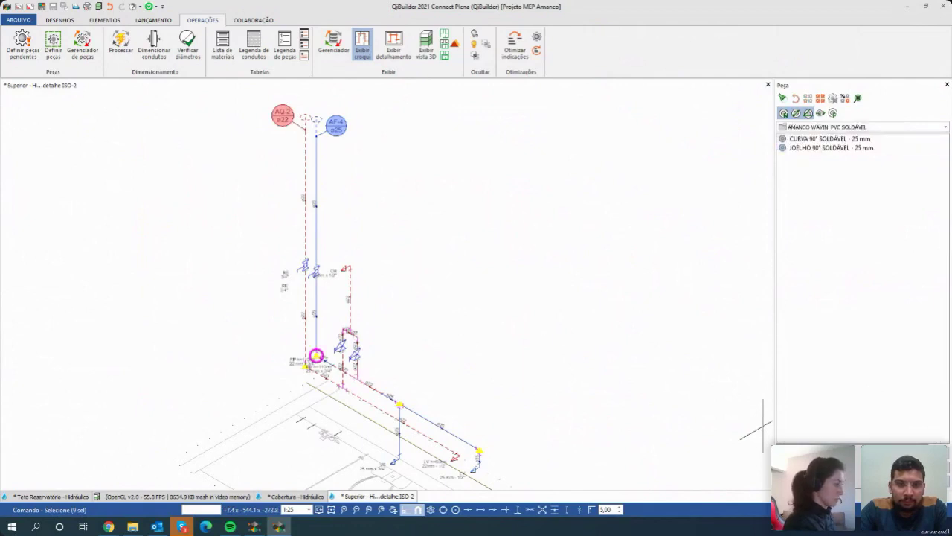
{"action": "left_click", "coordinate": [808, 148]}
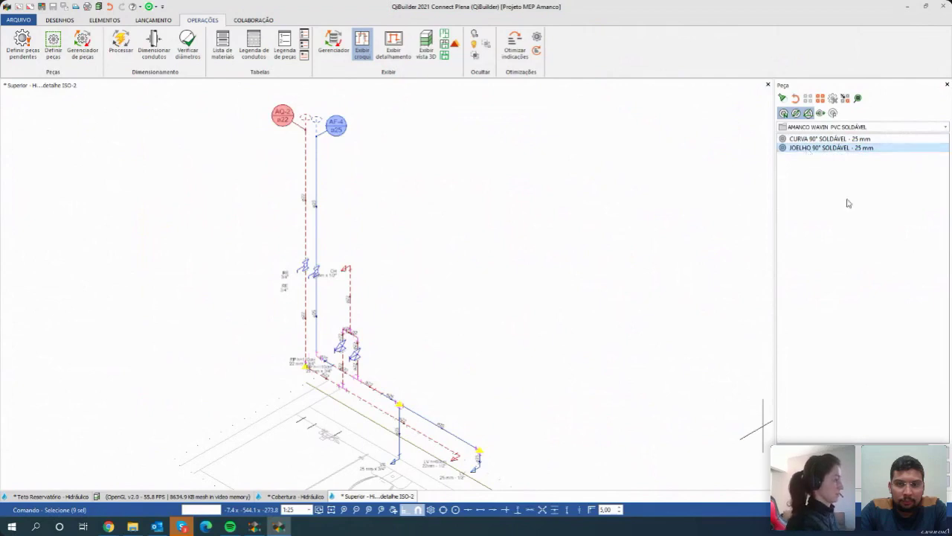
Assign TÉ SOLDÁVEL - 25 mm to the toilet branch junction and JOELHO 90° SOLDÁVEL - 25 mm to the corner above the lavatory drop.
{"action": "left_click", "coordinate": [400, 403]}
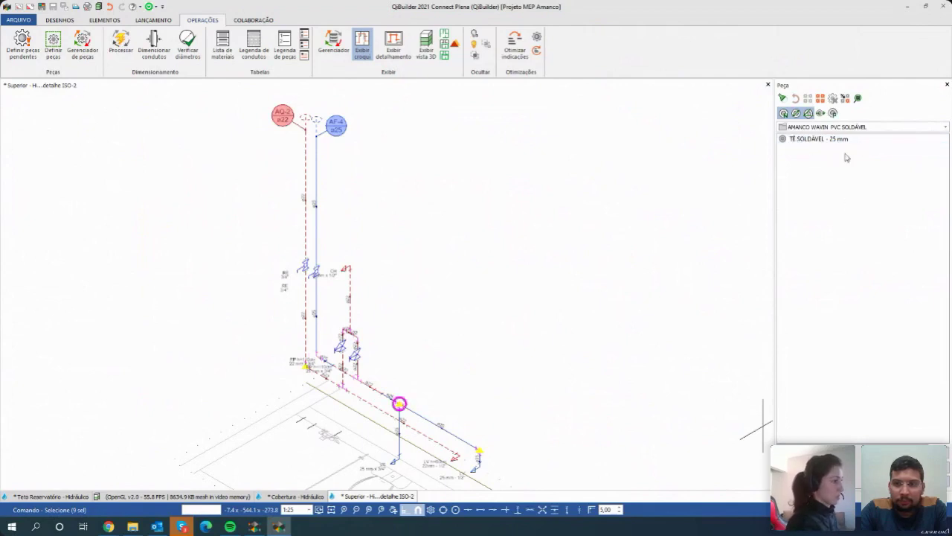
{"action": "left_click", "coordinate": [841, 140]}
{"action": "left_click", "coordinate": [479, 450]}
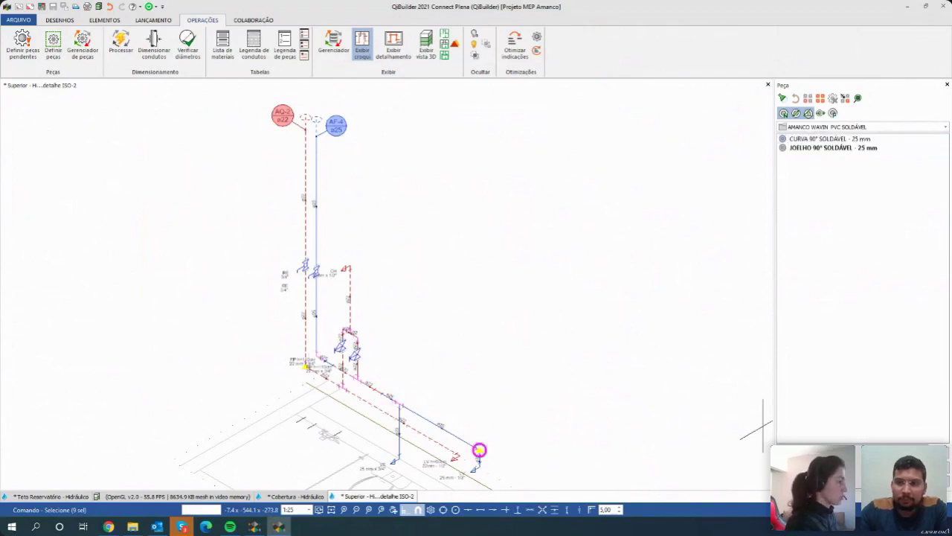
{"action": "left_click", "coordinate": [832, 147]}
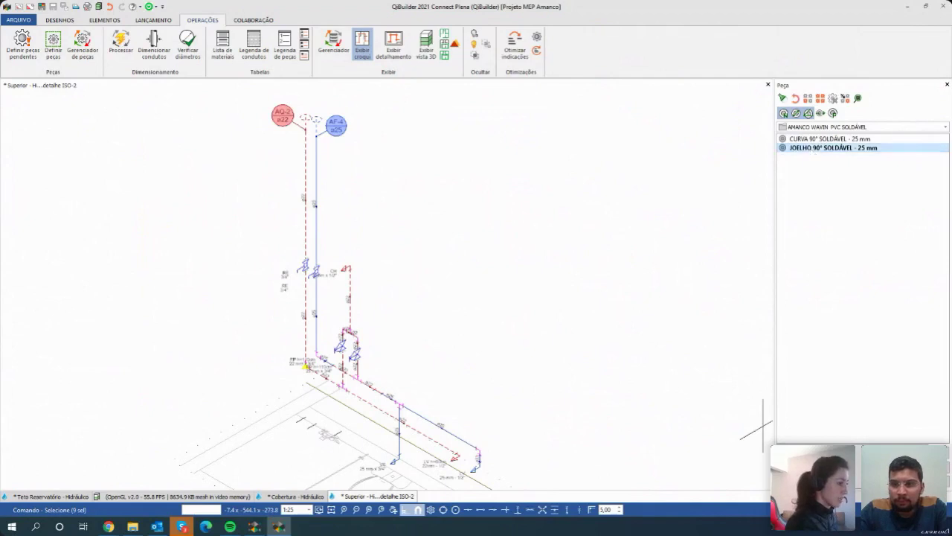
Assign an elbow piece to the corner at the foot of hot-water column AQ-2.
{"action": "scroll", "coordinate": [304, 358], "scroll_direction": "up", "scroll_amount": 3}
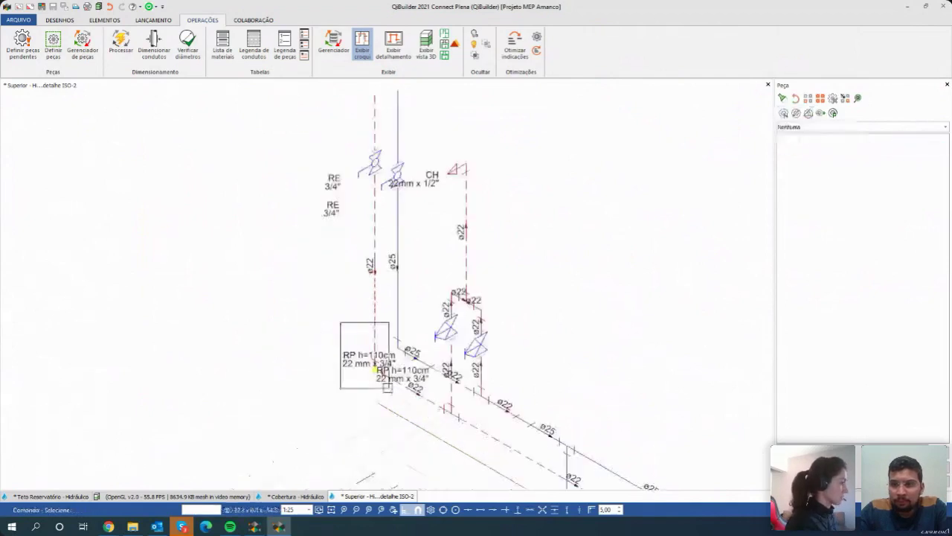
{"action": "left_click", "coordinate": [387, 387]}
{"action": "left_click", "coordinate": [805, 148]}
{"action": "scroll", "coordinate": [472, 403], "scroll_direction": "down", "scroll_amount": 2}
{"action": "scroll", "coordinate": [472, 402], "scroll_direction": "down", "scroll_amount": 3}
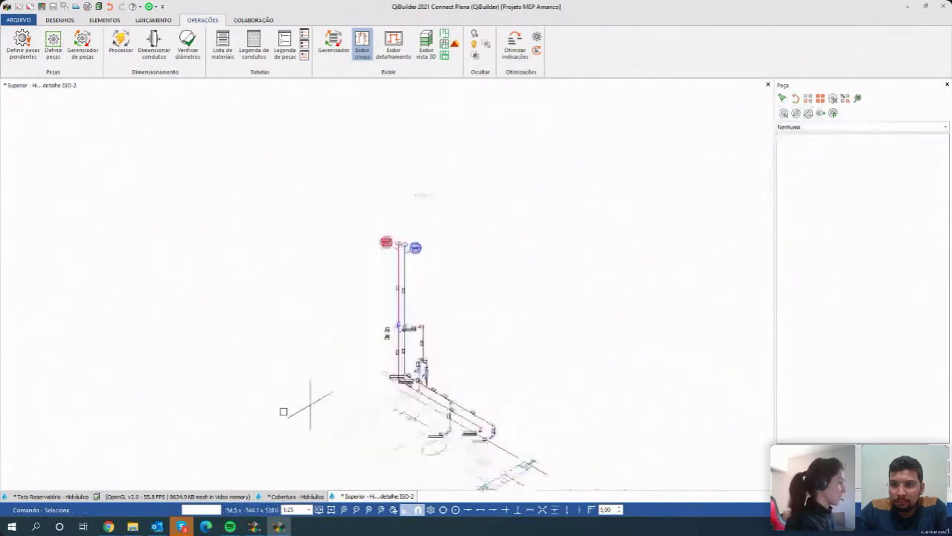
Switch to the 3D view, show the whole building and update the model with the newly assigned fittings.
{"action": "left_click", "coordinate": [197, 496]}
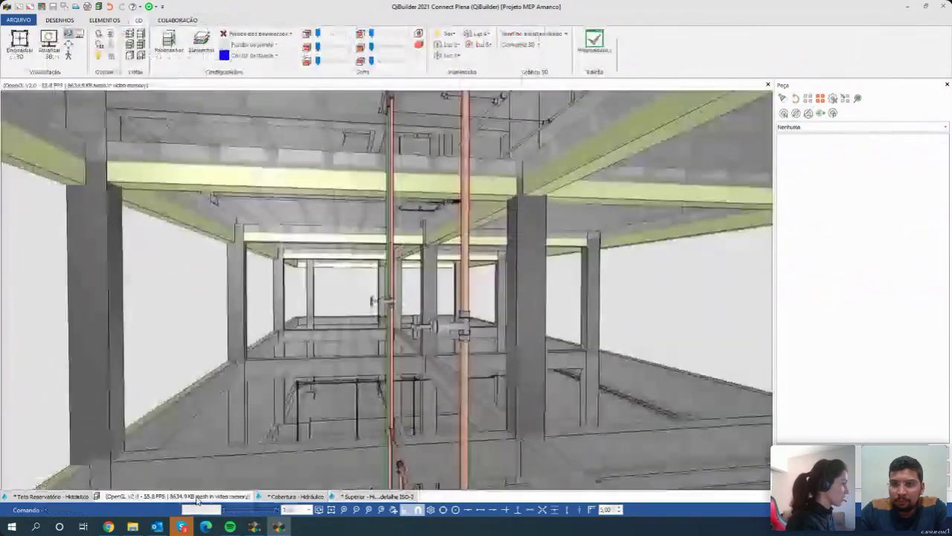
{"action": "left_click_drag", "start_coordinate": [518, 343], "coordinate": [345, 287]}
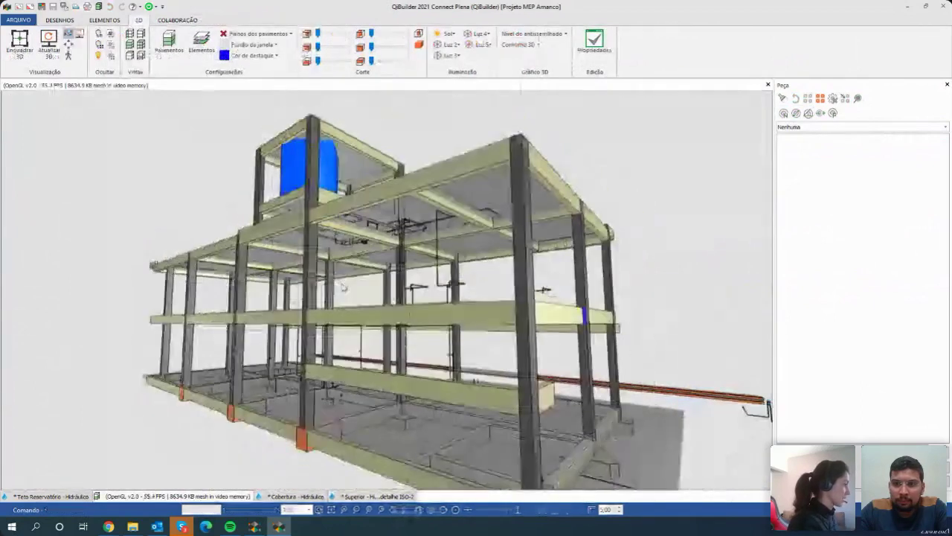
{"action": "left_click", "coordinate": [49, 41]}
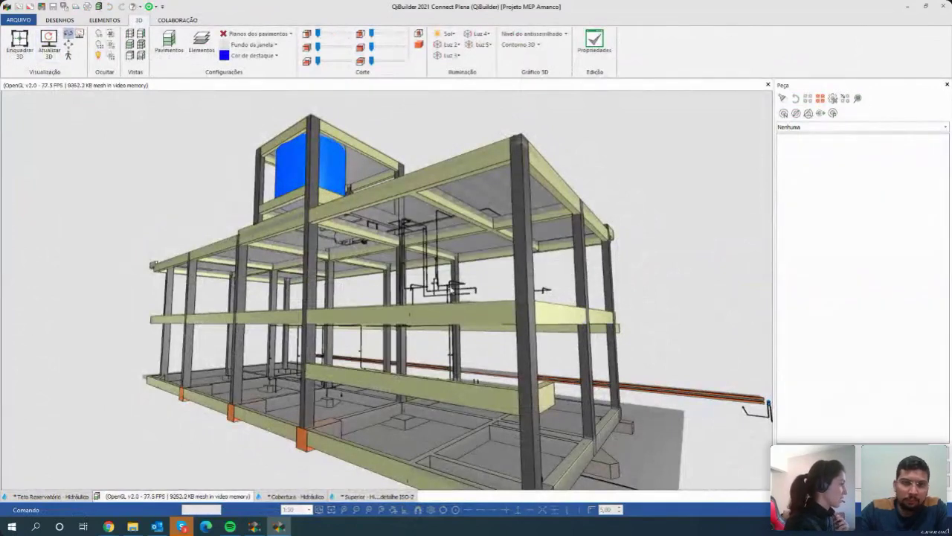
Examine the bathroom's columns, mixer loop and hot- and cold-water branches in 3D, looking for pipes that cross.
{"action": "scroll", "coordinate": [451, 295], "scroll_direction": "up", "scroll_amount": 2}
{"action": "scroll", "coordinate": [438, 333], "scroll_direction": "up", "scroll_amount": 3}
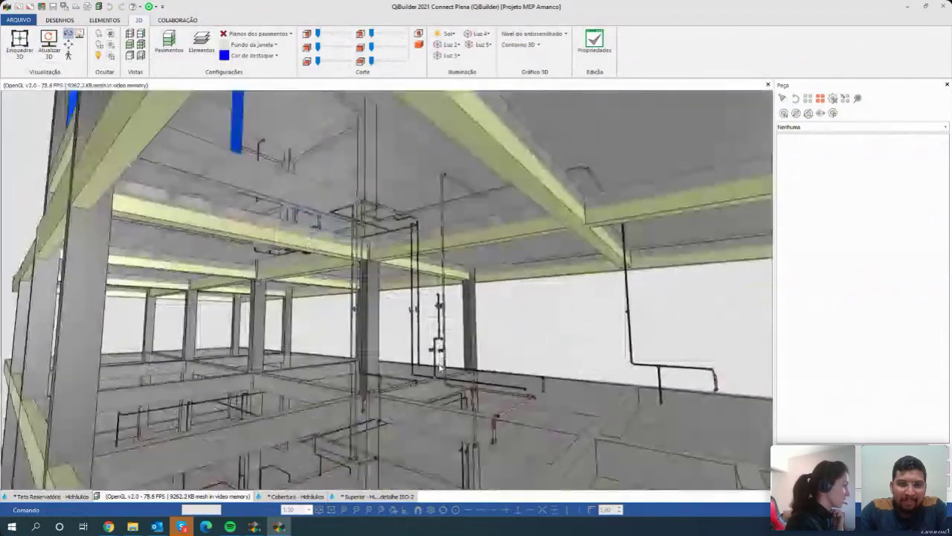
{"action": "scroll", "coordinate": [440, 367], "scroll_direction": "up", "scroll_amount": 3}
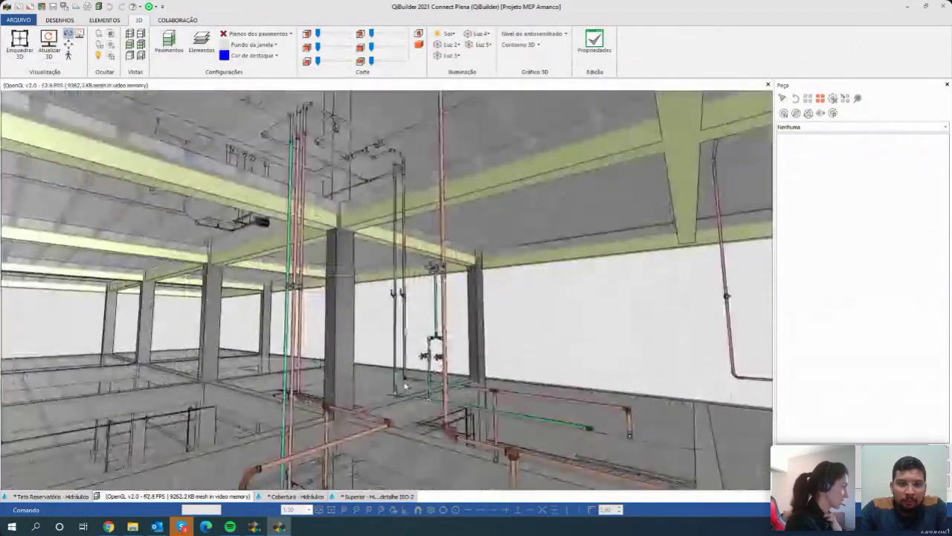
{"action": "scroll", "coordinate": [405, 386], "scroll_direction": "up", "scroll_amount": 5}
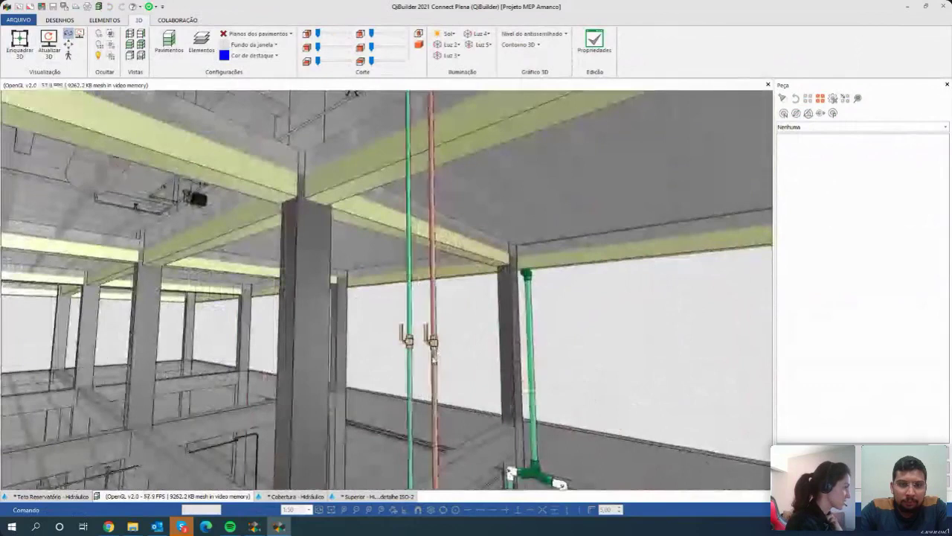
{"action": "scroll", "coordinate": [446, 335], "scroll_direction": "up", "scroll_amount": 5}
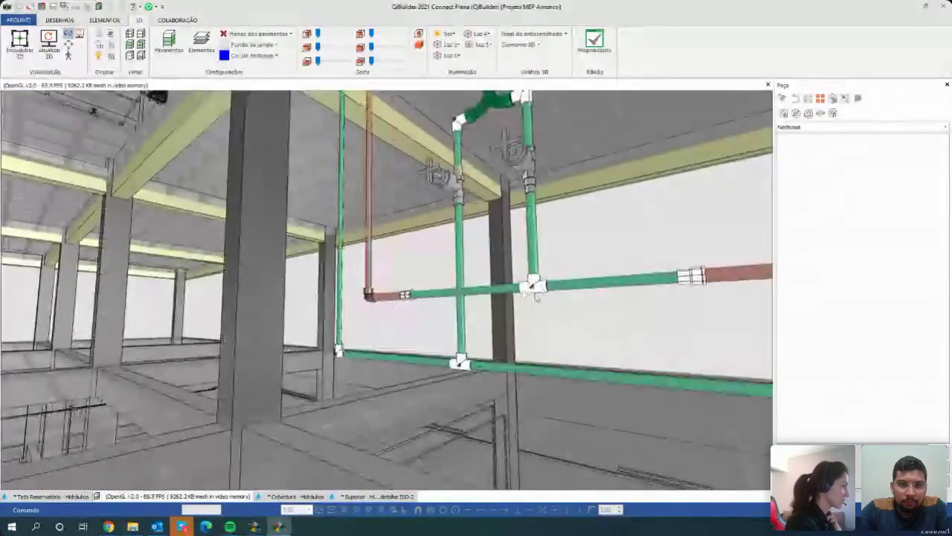
{"action": "scroll", "coordinate": [536, 295], "scroll_direction": "up", "scroll_amount": 2}
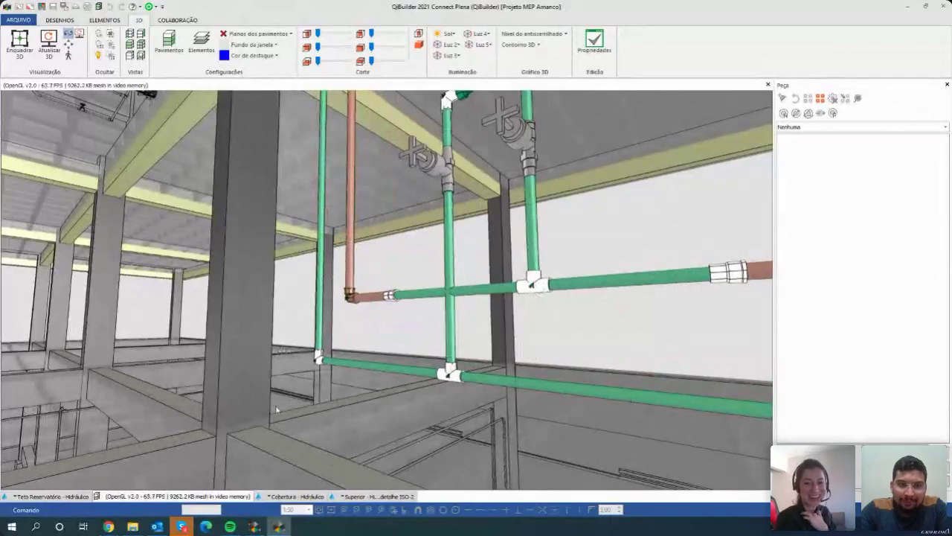
{"action": "middle_click_drag", "start_coordinate": [483, 419], "coordinate": [354, 401]}
{"action": "scroll", "coordinate": [372, 287], "scroll_direction": "down", "scroll_amount": 2}
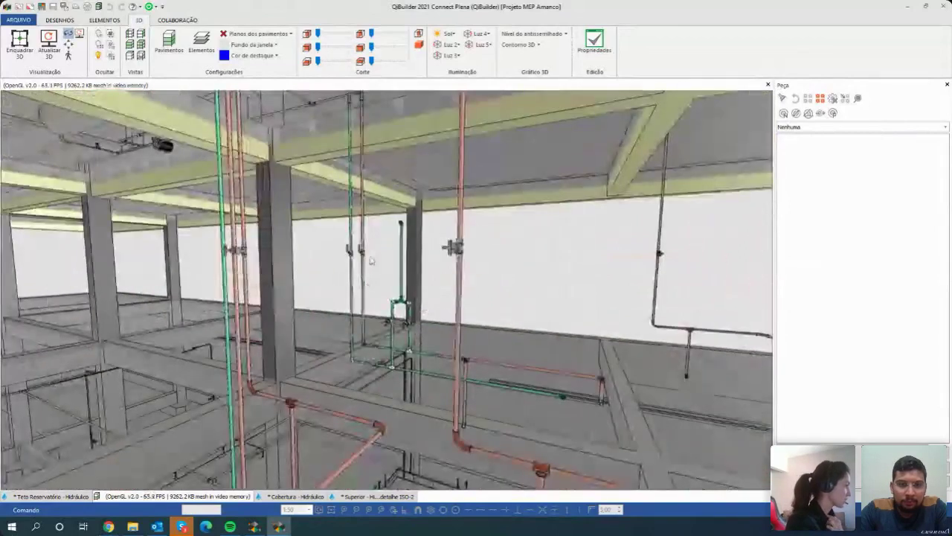
{"action": "scroll", "coordinate": [367, 267], "scroll_direction": "up", "scroll_amount": 3}
{"action": "middle_click_drag", "start_coordinate": [367, 266], "coordinate": [321, 392]}
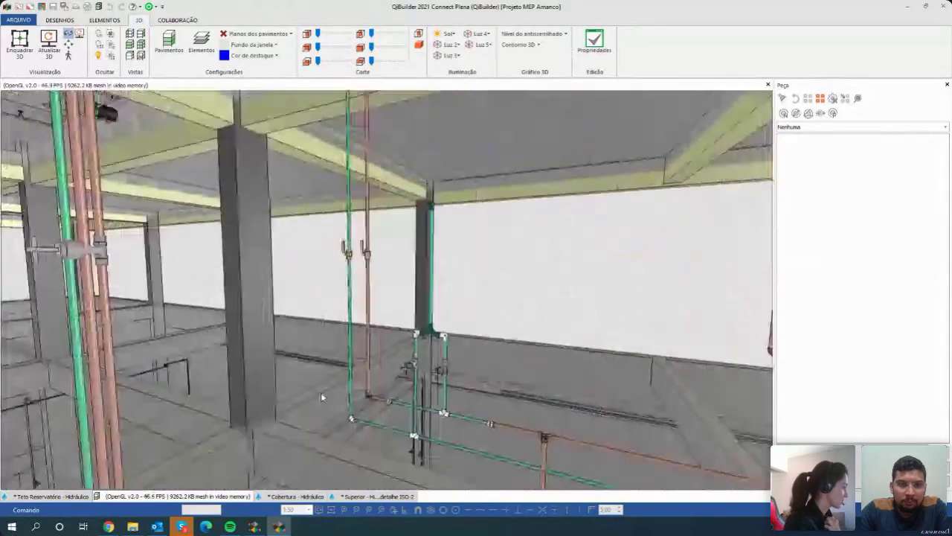
In detail ISO-2, insert a Super CPVC Flowguard transposition curve on the mixer's hot-water riser and shift it over the cold-water line crossing.
{"action": "left_click", "coordinate": [364, 496]}
{"action": "scroll", "coordinate": [421, 382], "scroll_direction": "up", "scroll_amount": 4}
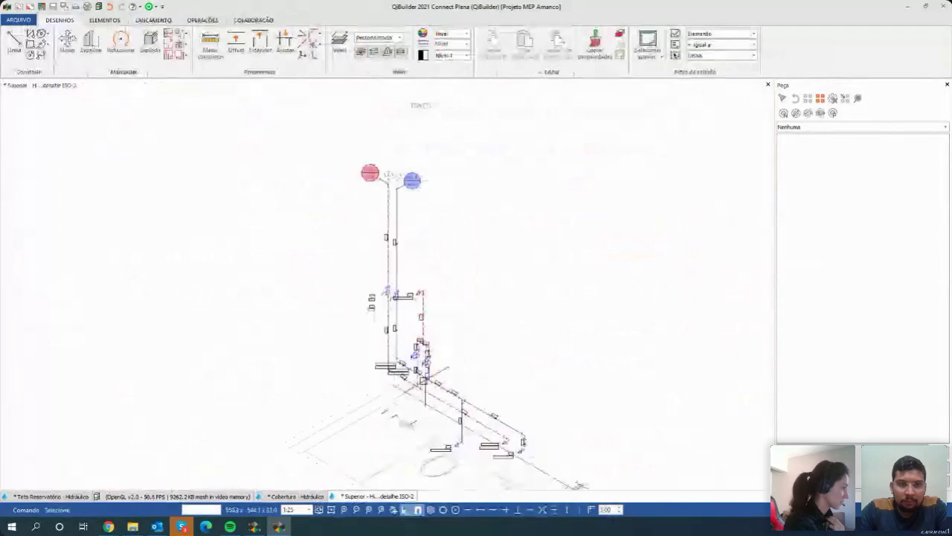
{"action": "scroll", "coordinate": [420, 381], "scroll_direction": "up", "scroll_amount": 2}
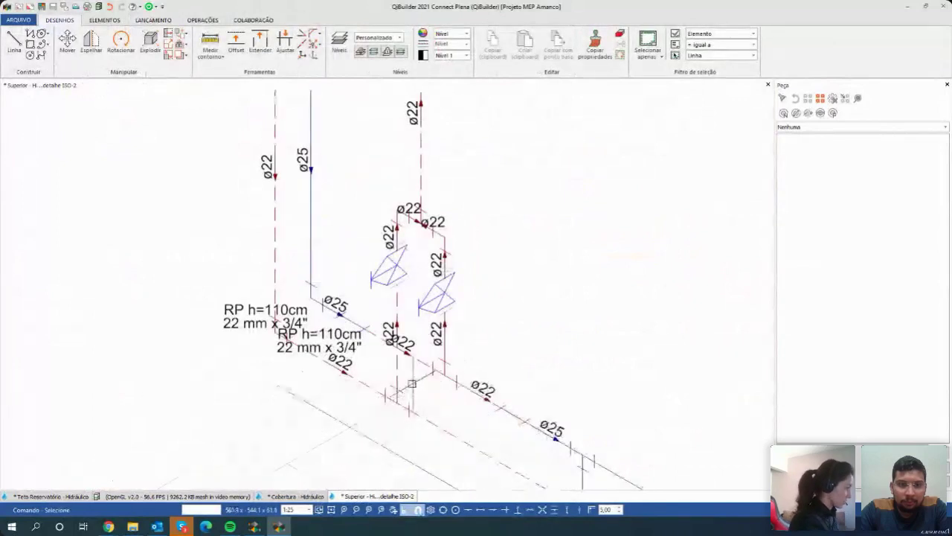
{"action": "left_click", "coordinate": [152, 20]}
{"action": "left_click", "coordinate": [288, 45]}
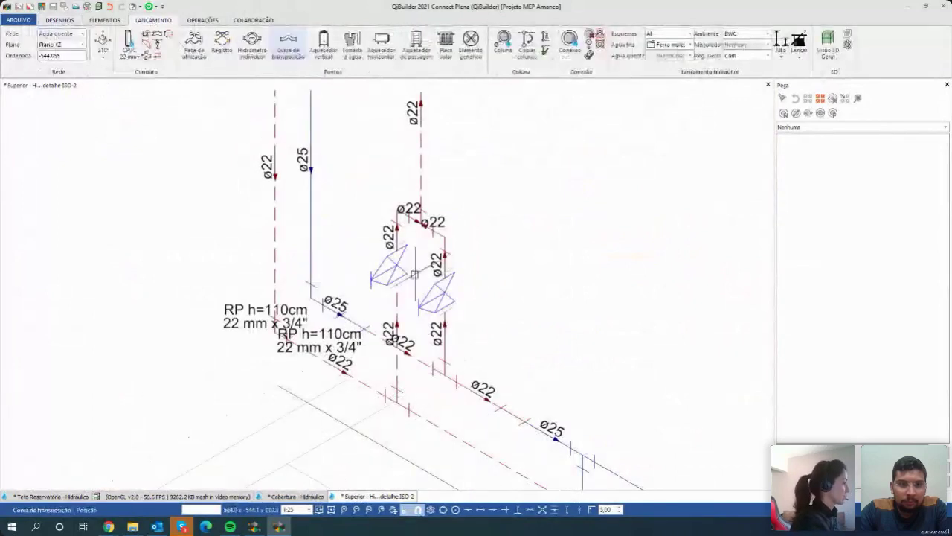
{"action": "scroll", "coordinate": [408, 309], "scroll_direction": "up", "scroll_amount": 2}
{"action": "scroll", "coordinate": [408, 309], "scroll_direction": "up", "scroll_amount": 2}
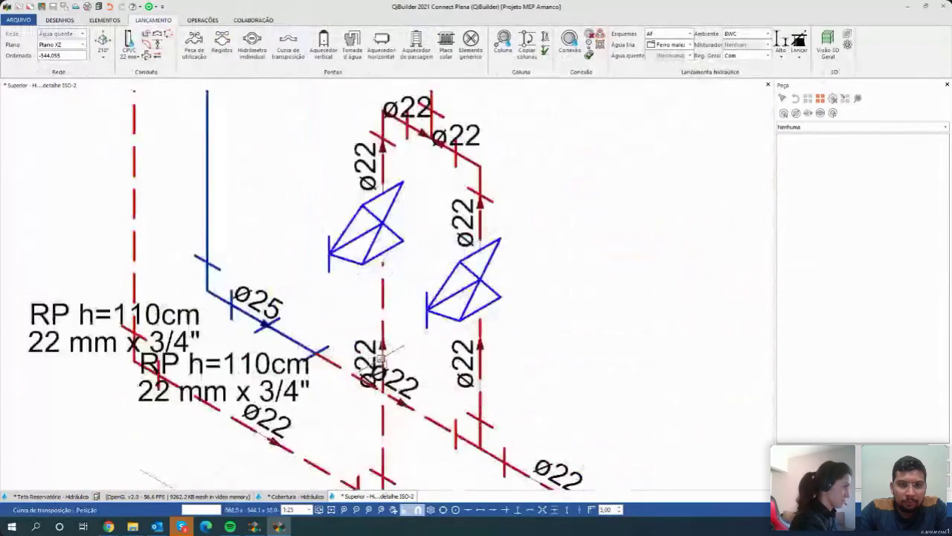
{"action": "left_click", "coordinate": [380, 359]}
{"action": "left_click", "coordinate": [324, 383]}
{"action": "middle_click_drag", "start_coordinate": [388, 369], "coordinate": [381, 328]}
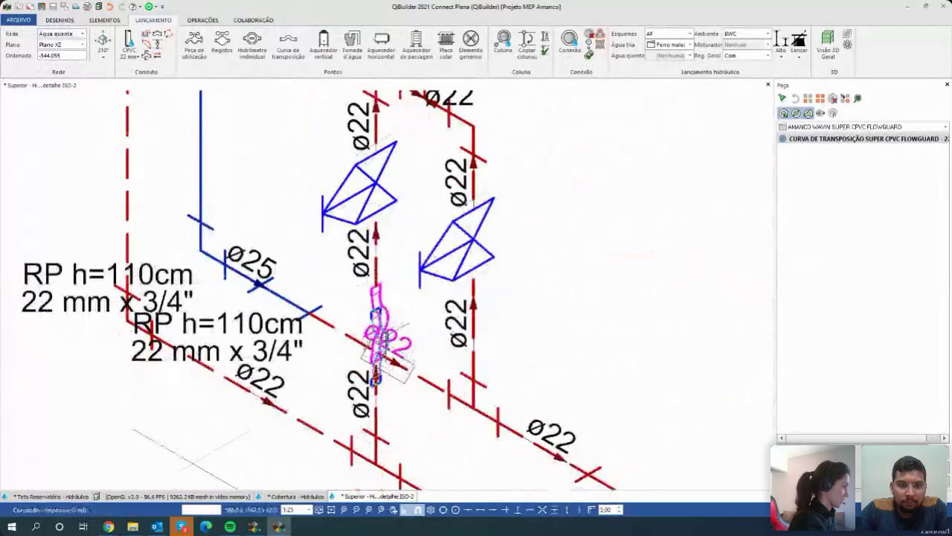
{"action": "key", "text": "Escape"}
Insert a Super CPVC Flowguard transposition curve on the horizontal hot-water branch and center it where the toilet drop crosses.
{"action": "scroll", "coordinate": [388, 390], "scroll_direction": "down", "scroll_amount": 2}
{"action": "mouse_move", "coordinate": [387, 390]}
{"action": "middle_mouse_down"}
{"action": "mouse_move", "coordinate": [201, 241]}
{"action": "mouse_move", "coordinate": [154, 167]}
{"action": "middle_mouse_up"}
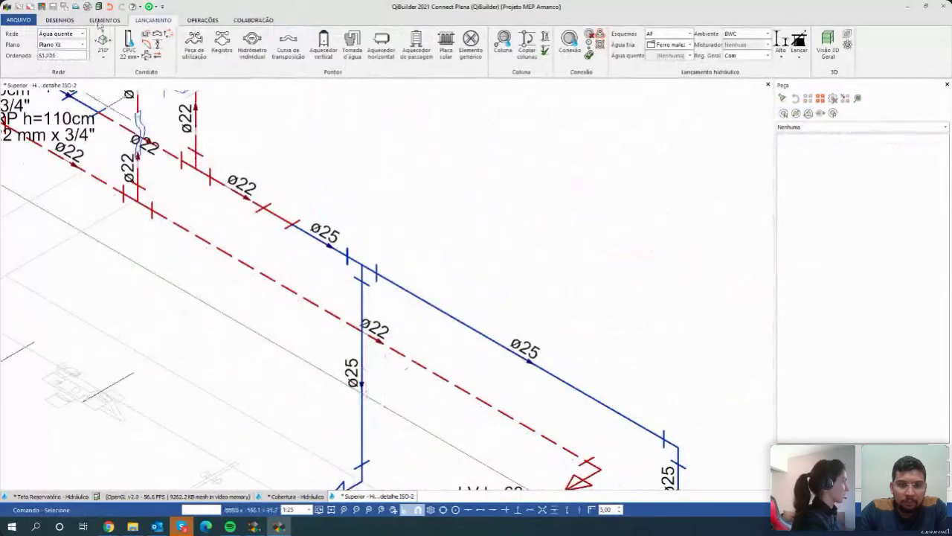
{"action": "scroll", "coordinate": [372, 309], "scroll_direction": "up", "scroll_amount": 2}
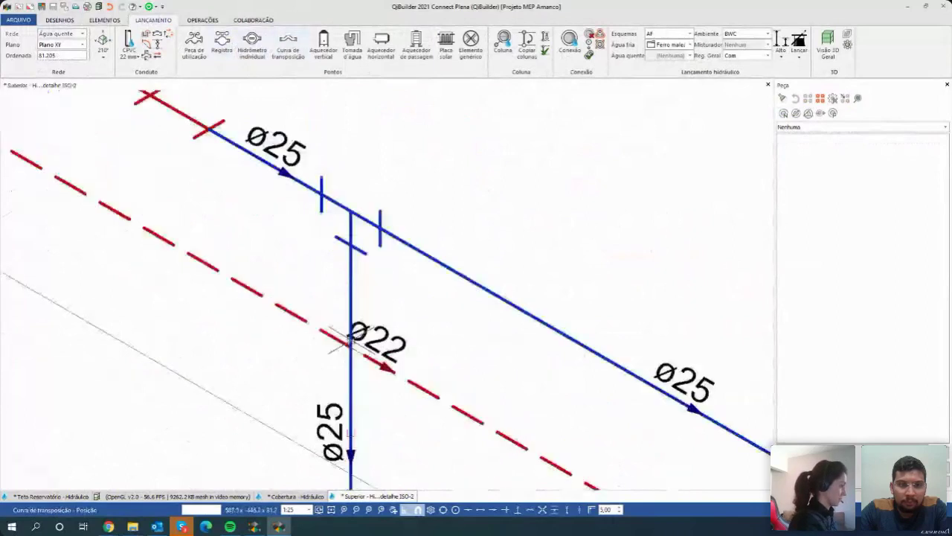
{"action": "left_click", "coordinate": [368, 358]}
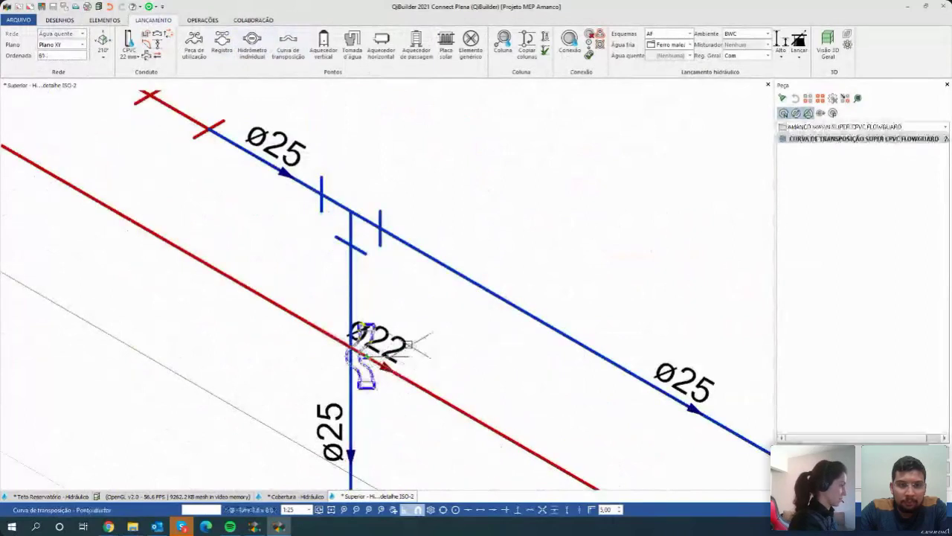
{"action": "left_click", "coordinate": [365, 357]}
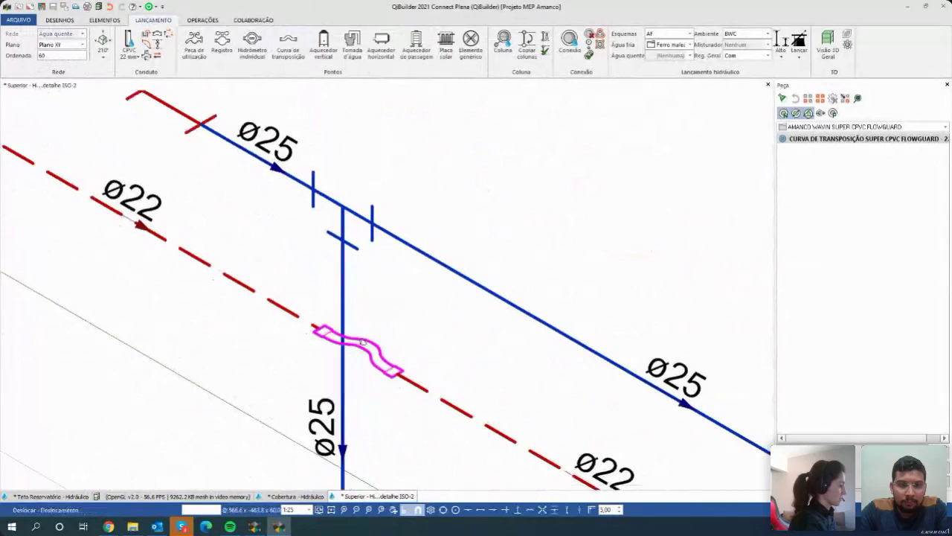
{"action": "left_click", "coordinate": [352, 341]}
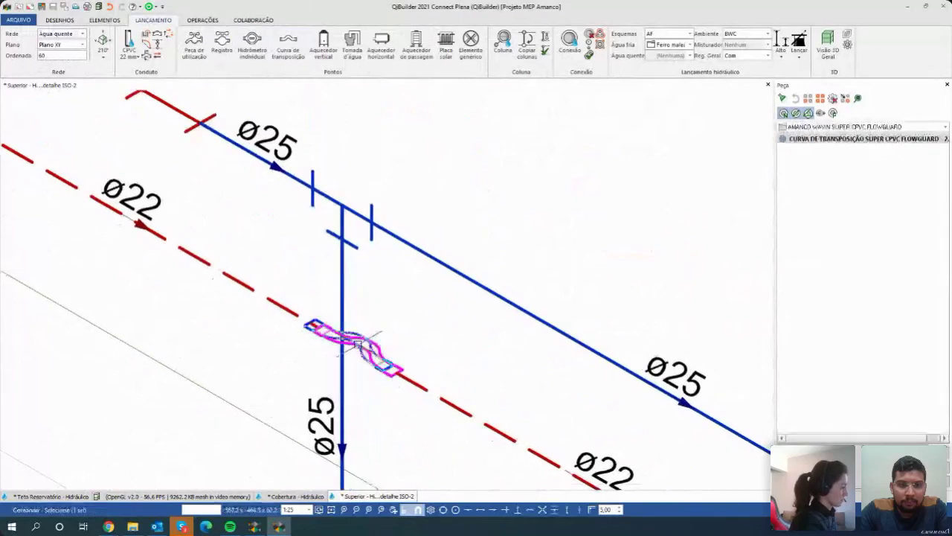
Update the 3D model, inspect the pipe crossings with the transposition curves and return to detail ISO-2.
{"action": "left_click", "coordinate": [227, 495]}
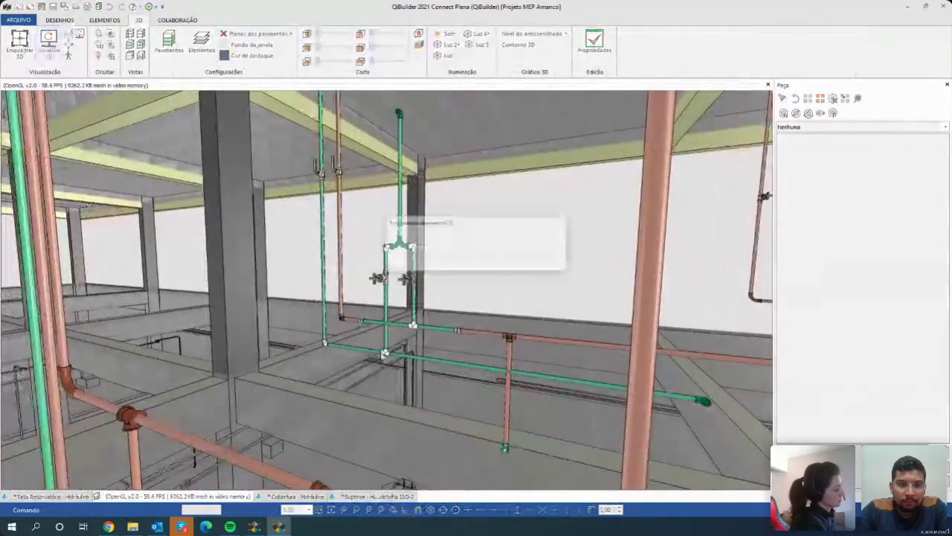
{"action": "left_click_drag", "start_coordinate": [392, 382], "coordinate": [416, 316]}
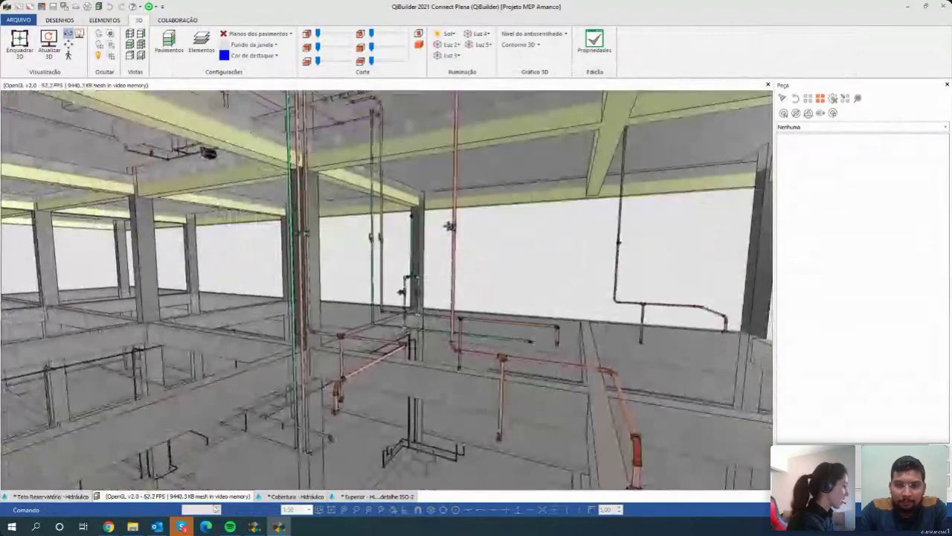
{"action": "left_click", "coordinate": [377, 496]}
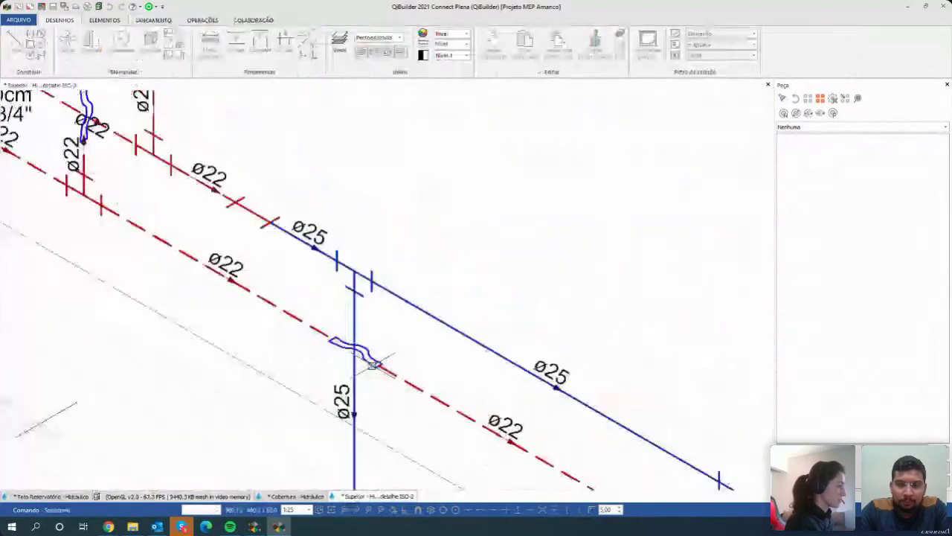
{"action": "scroll", "coordinate": [491, 350], "scroll_direction": "down", "scroll_amount": 5}
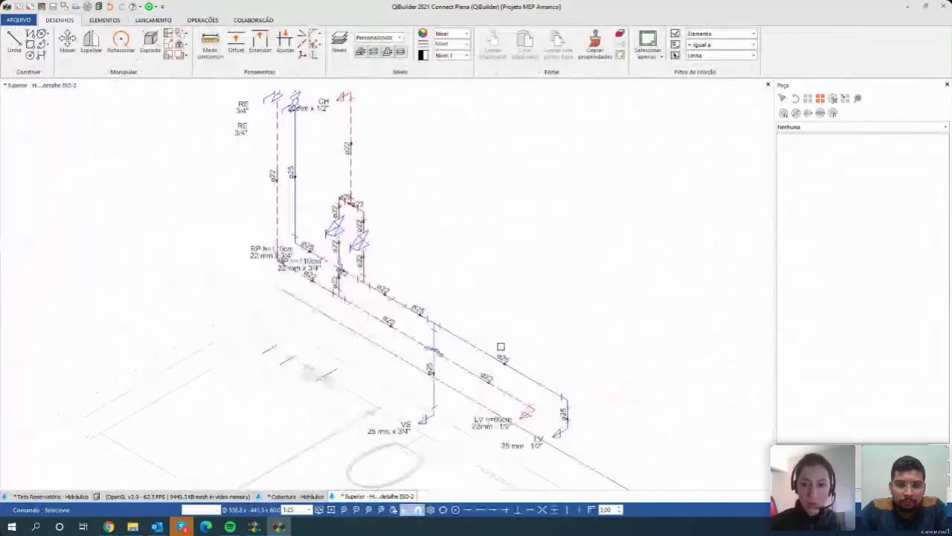
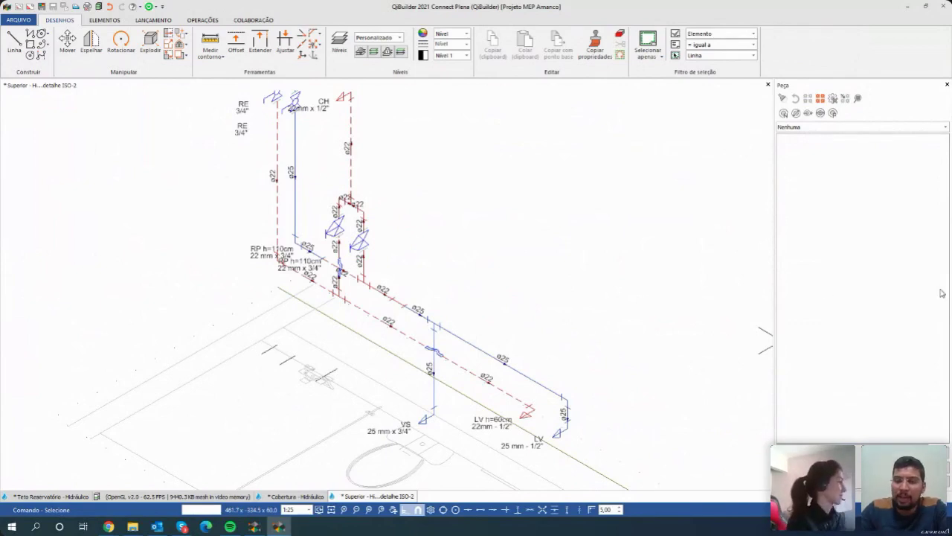
Close detail ISO-2 and, in the Superior hydraulic plan, move the shower mixer assembly along the BWC 01 wall toward column AF-4.
{"action": "middle_click_drag", "start_coordinate": [337, 295], "coordinate": [319, 206], "text": "shift"}
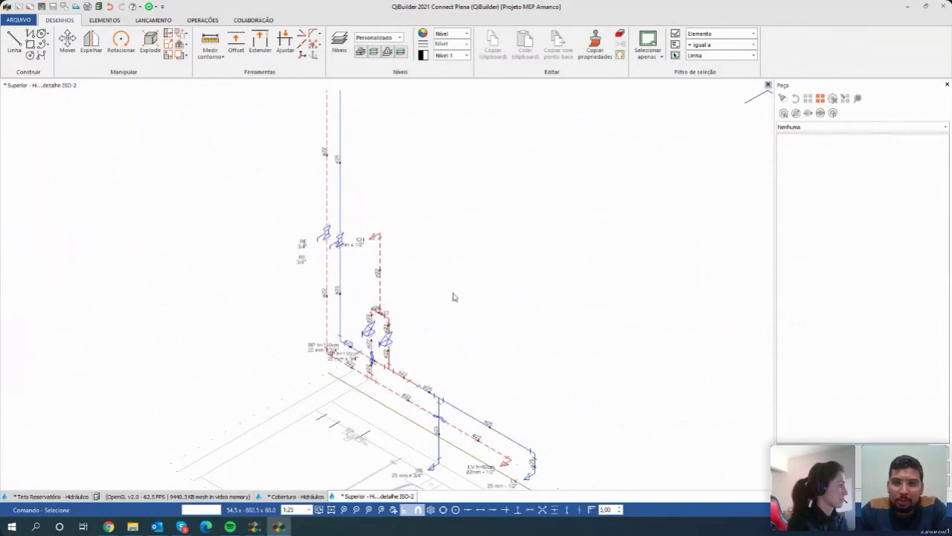
{"action": "left_click", "coordinate": [767, 85]}
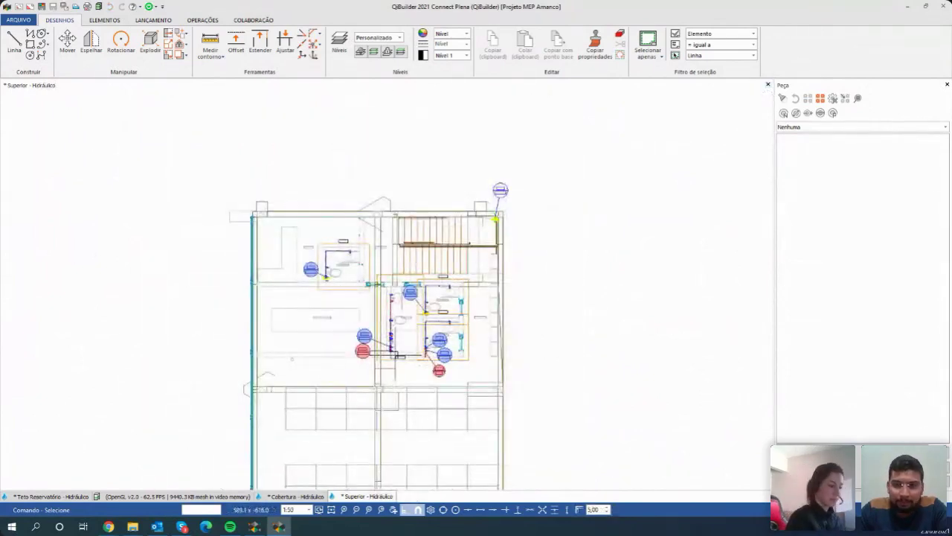
{"action": "scroll", "coordinate": [370, 388], "scroll_direction": "up", "scroll_amount": 2}
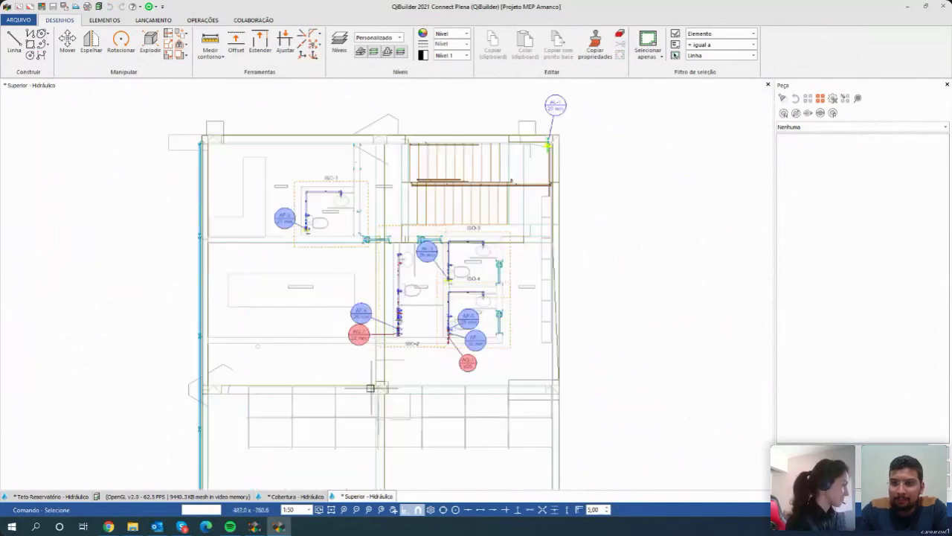
{"action": "scroll", "coordinate": [386, 326], "scroll_direction": "up", "scroll_amount": 2}
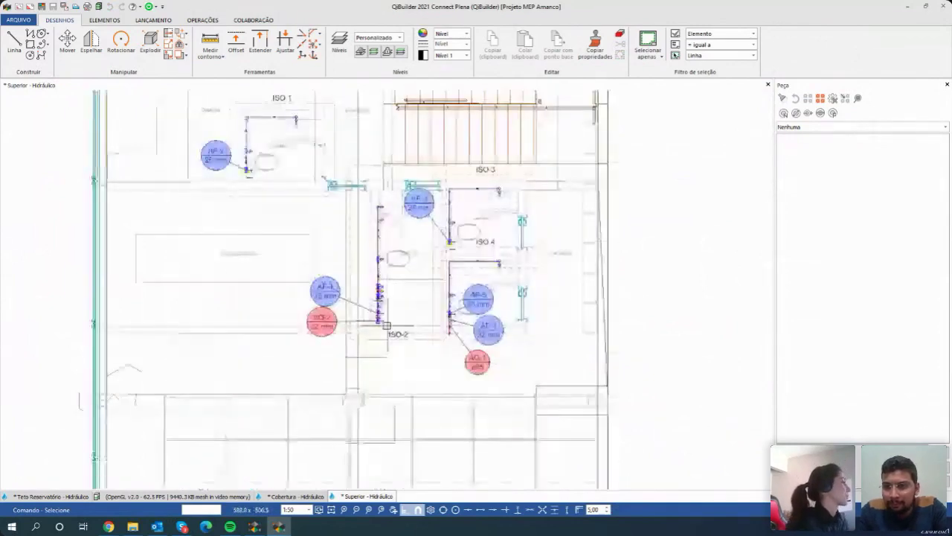
{"action": "scroll", "coordinate": [386, 326], "scroll_direction": "up", "scroll_amount": 4}
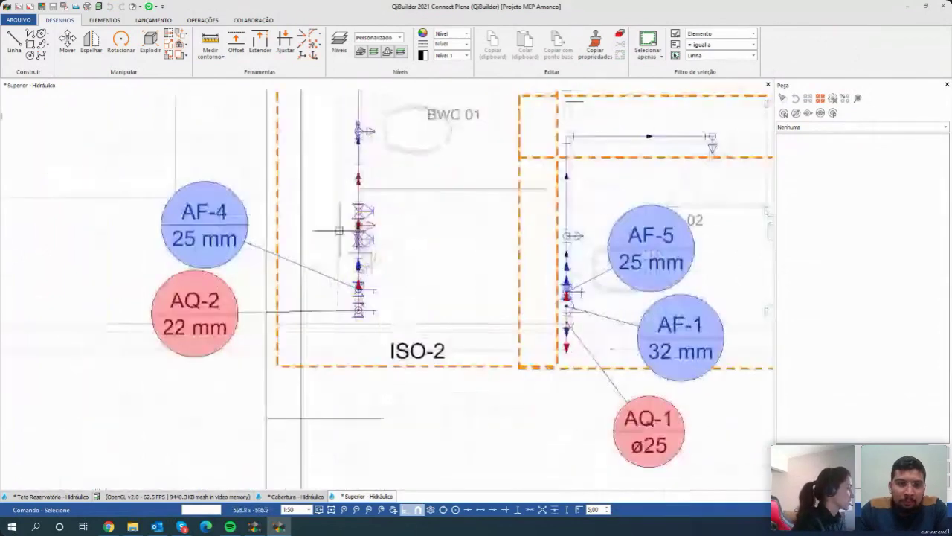
{"action": "left_click", "coordinate": [376, 236]}
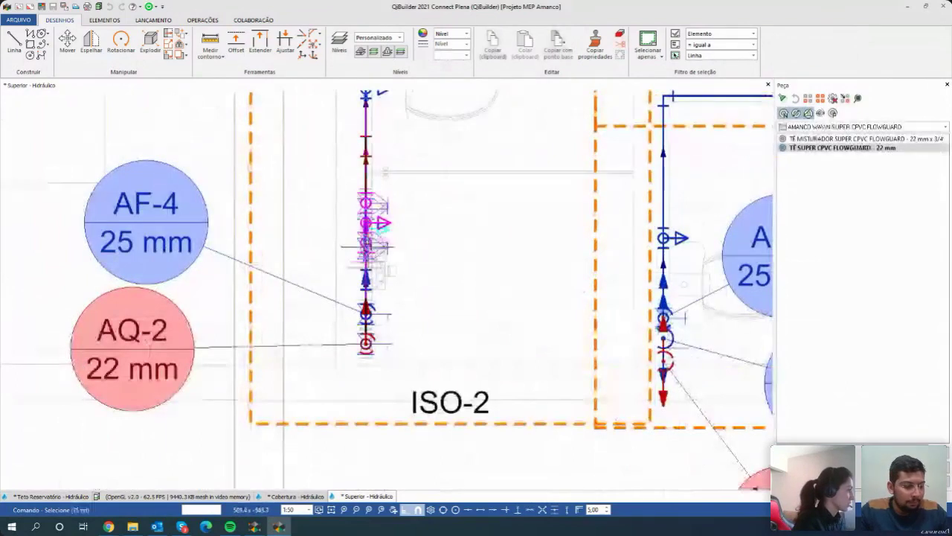
{"action": "left_click_drag", "start_coordinate": [383, 237], "coordinate": [400, 259]}
{"action": "middle_click_drag", "start_coordinate": [400, 259], "coordinate": [396, 344]}
{"action": "scroll", "coordinate": [396, 343], "scroll_direction": "up", "scroll_amount": 1}
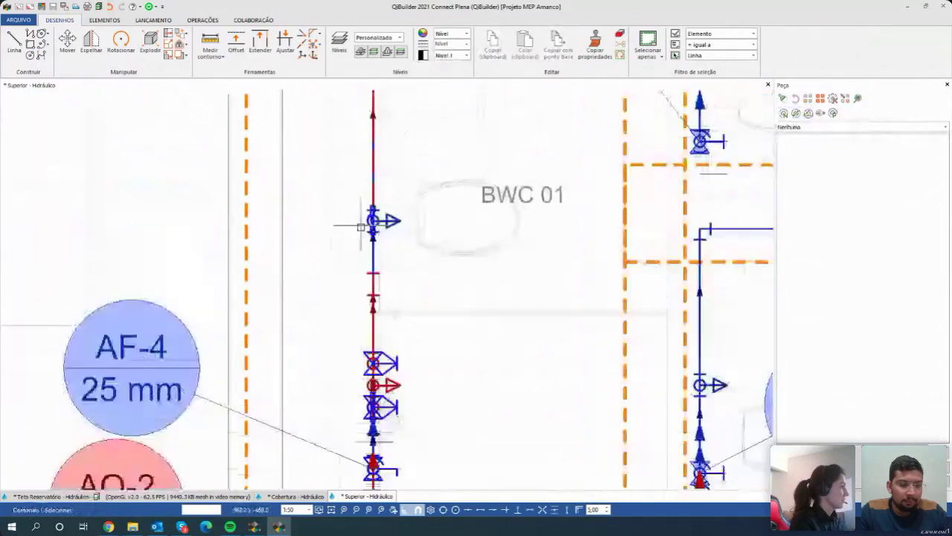
Move the toilet's water point along the BWC 01 wall, closer to the shower mixer assembly.
{"action": "left_click", "coordinate": [373, 236]}
{"action": "key", "text": "Escape"}
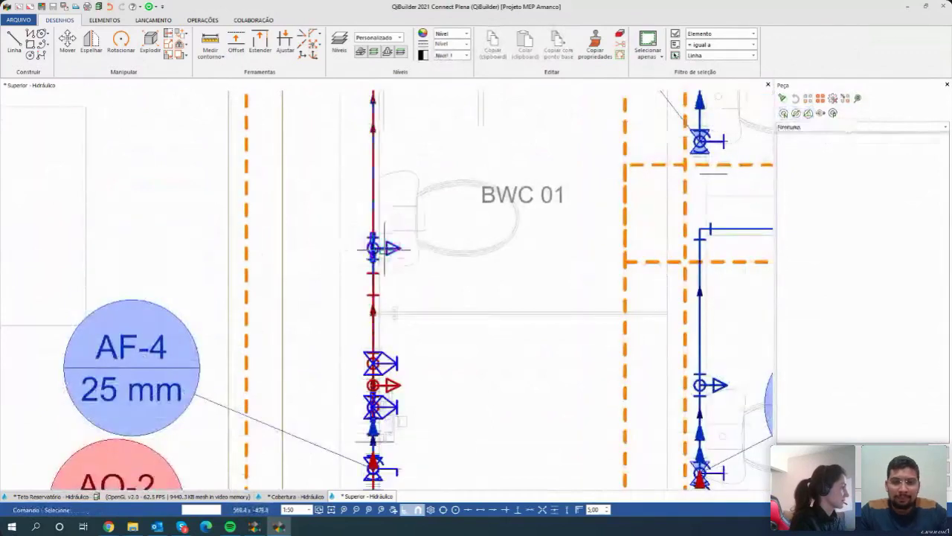
Open the isometric detail ISO-1 of Lavabo 03 from the Superior hydraulic plan.
{"action": "scroll", "coordinate": [428, 320], "scroll_direction": "down", "scroll_amount": 2}
{"action": "scroll", "coordinate": [401, 306], "scroll_direction": "down", "scroll_amount": 4}
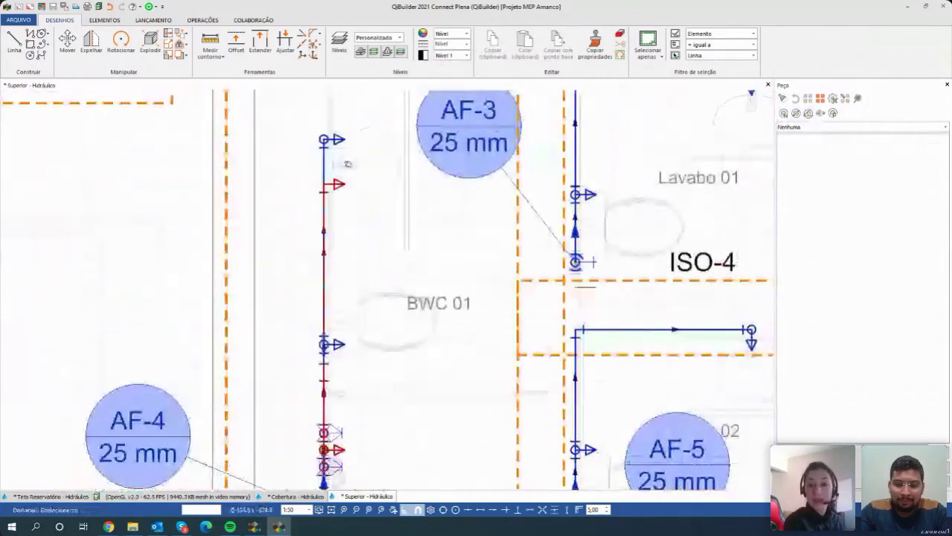
{"action": "scroll", "coordinate": [401, 306], "scroll_direction": "down", "scroll_amount": 2}
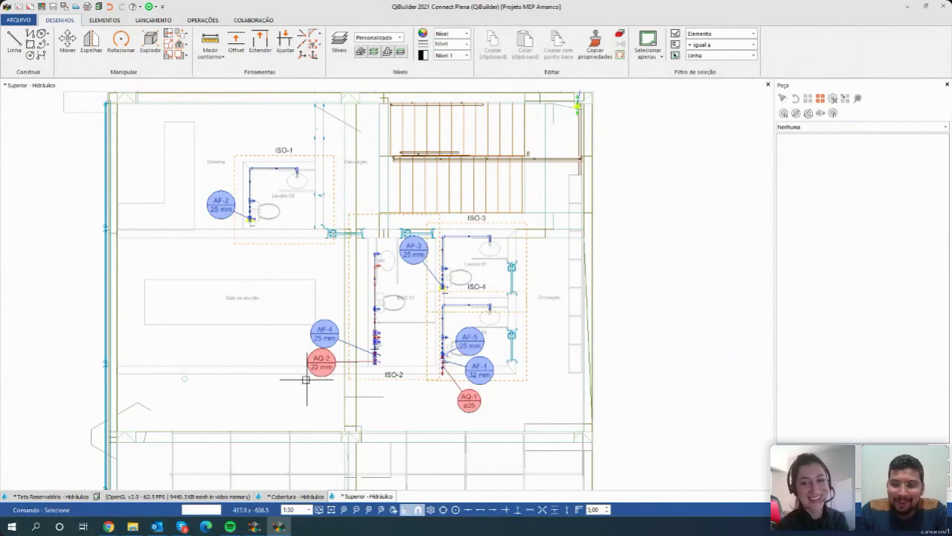
{"action": "middle_click_drag", "start_coordinate": [528, 330], "coordinate": [471, 333]}
{"action": "scroll", "coordinate": [527, 357], "scroll_direction": "down", "scroll_amount": 1}
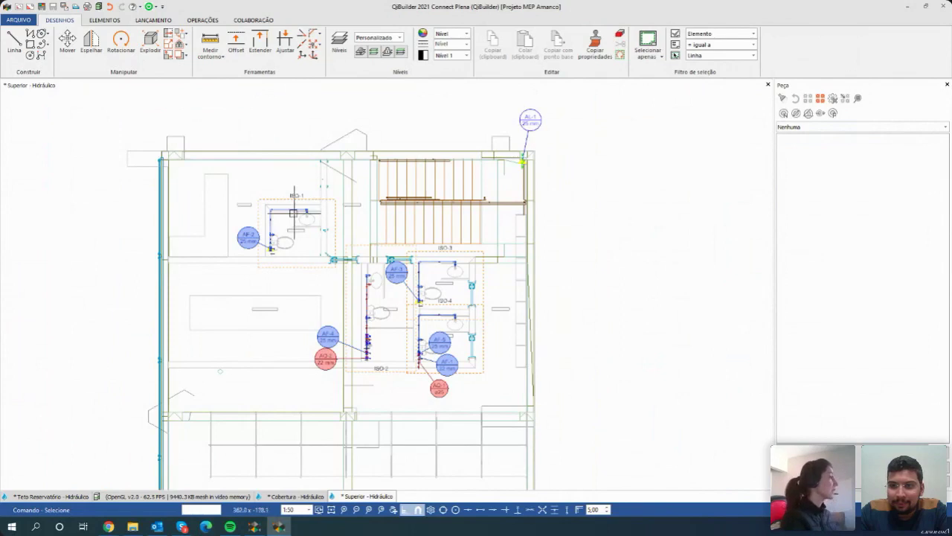
{"action": "middle_click_drag", "start_coordinate": [293, 214], "coordinate": [379, 239]}
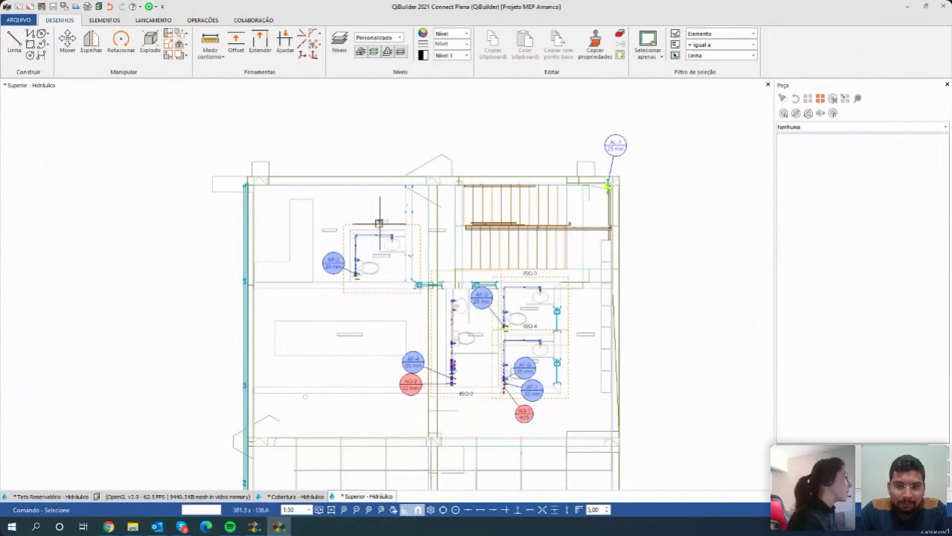
{"action": "scroll", "coordinate": [379, 238], "scroll_direction": "up", "scroll_amount": 4}
{"action": "middle_click_drag", "start_coordinate": [429, 226], "coordinate": [474, 224]}
{"action": "left_click", "coordinate": [474, 224]}
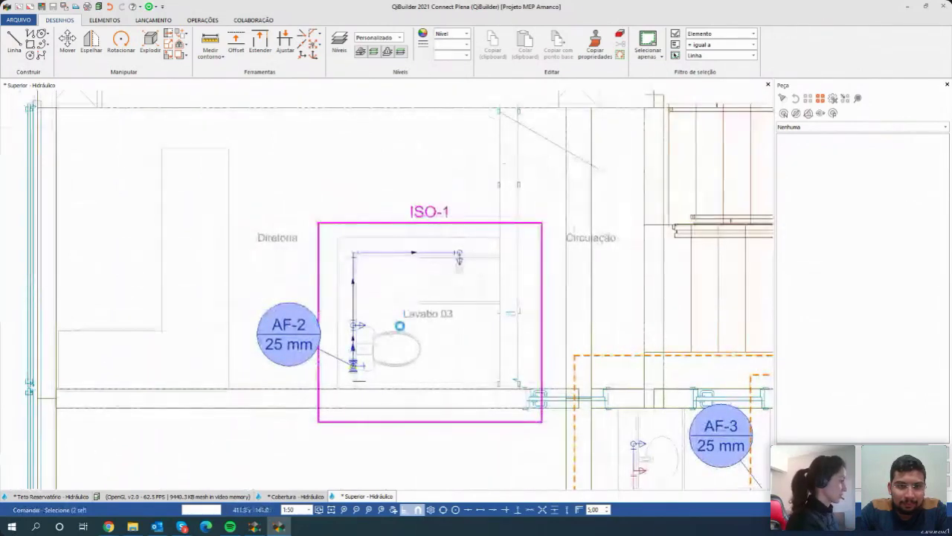
{"action": "double_click", "coordinate": [474, 224]}
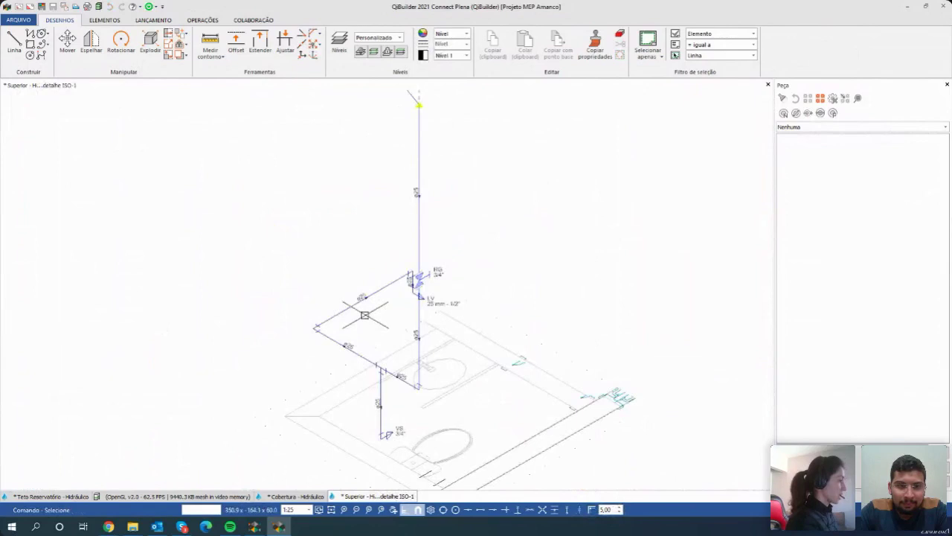
Change the class of the two horizontal ø25 pipes meeting at the far corner elbow to AMANCO WAVIN PVC SOLDÁVEL.
{"action": "scroll", "coordinate": [364, 313], "scroll_direction": "up", "scroll_amount": 2}
{"action": "left_click", "coordinate": [344, 304]}
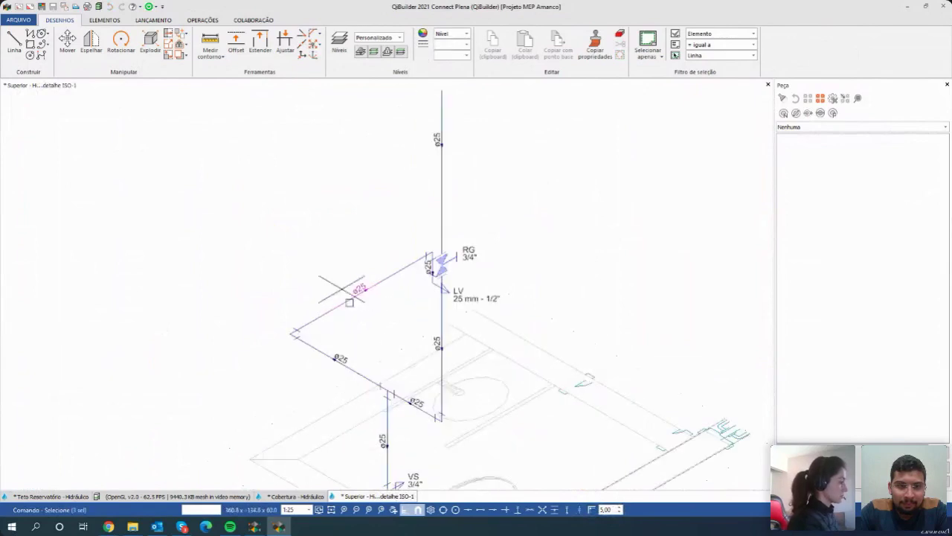
{"action": "left_click", "coordinate": [344, 362]}
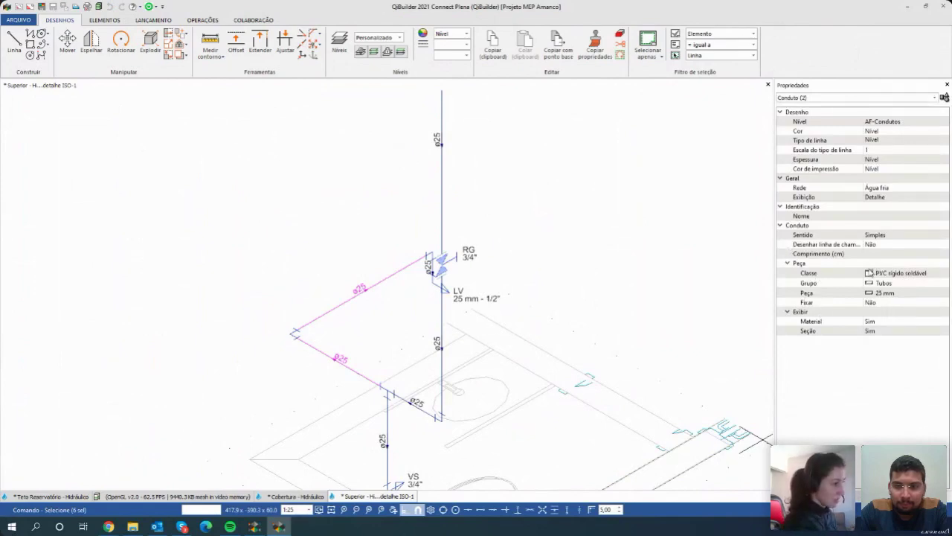
{"action": "left_click_drag", "start_coordinate": [862, 268], "coordinate": [830, 273]}
{"action": "left_click", "coordinate": [865, 274]}
{"action": "left_click", "coordinate": [869, 274]}
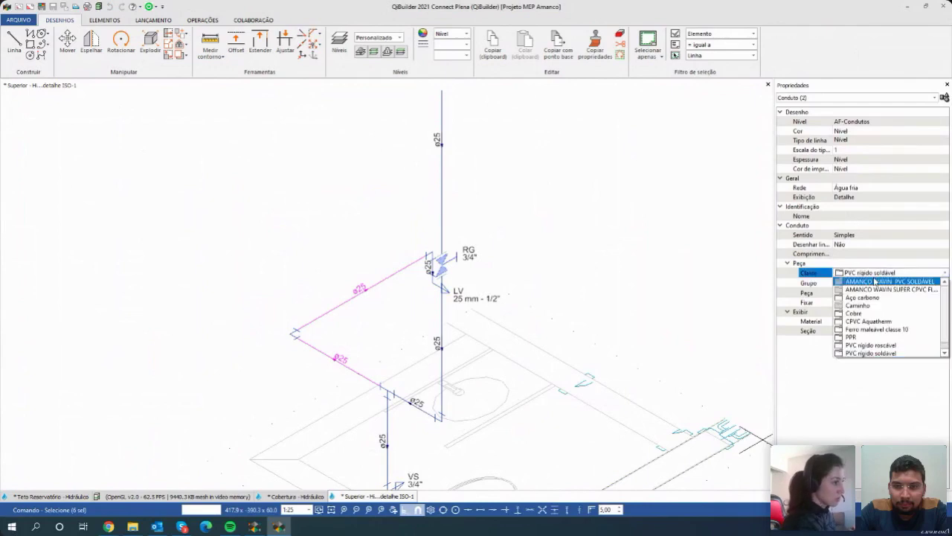
{"action": "left_click", "coordinate": [875, 282]}
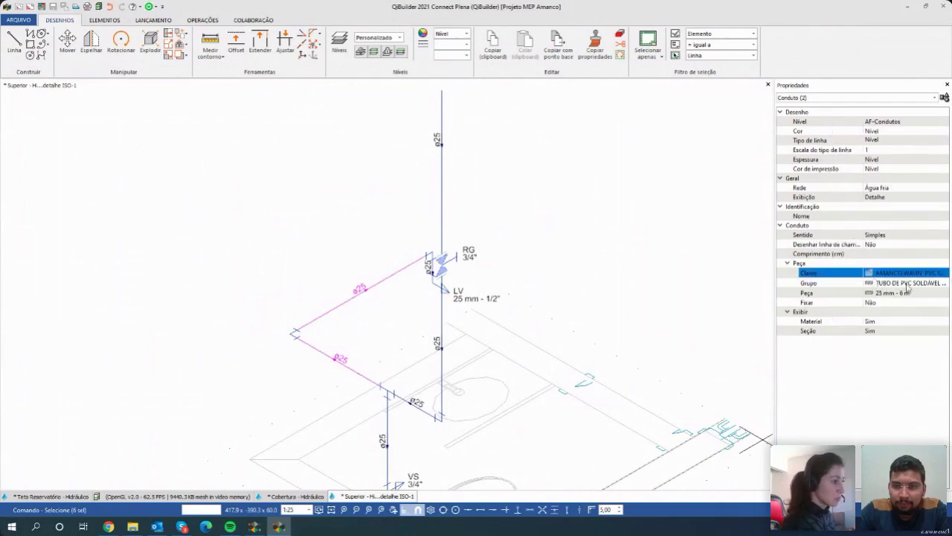
{"action": "middle_click_drag", "start_coordinate": [450, 322], "coordinate": [480, 318]}
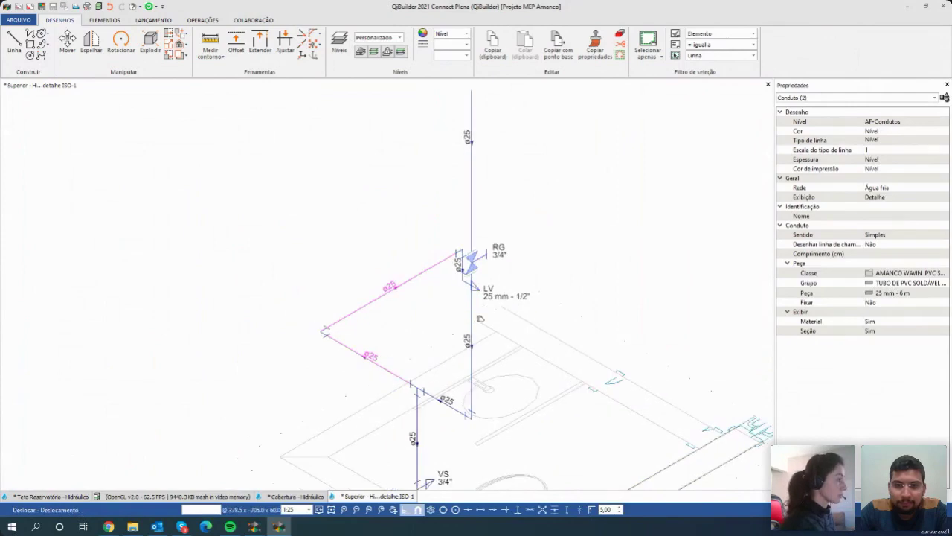
{"action": "key", "text": "Escape"}
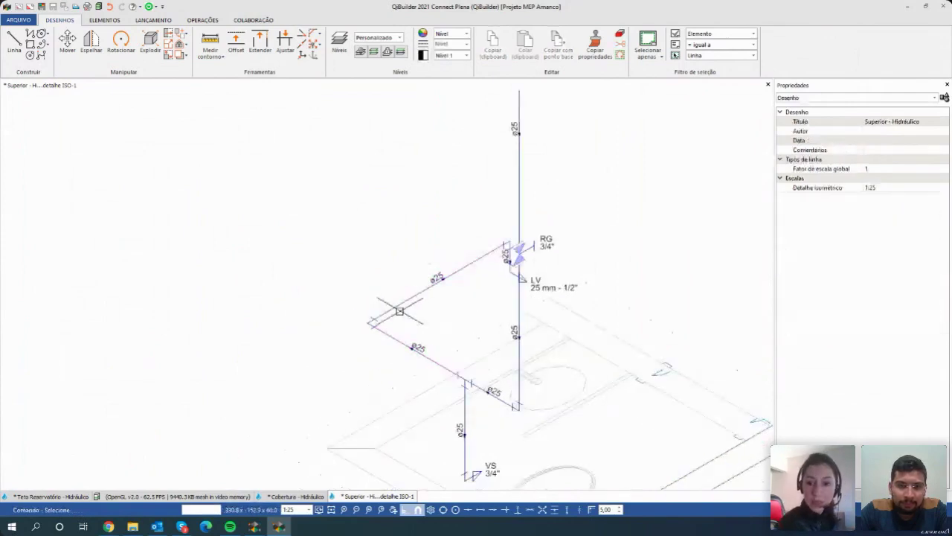
Redefine the corner fitting between those two pipes as an AMANCO WAVIN PVC SOLDÁVEL part, group CURVA 90° SOLDÁVEL, size 25 mm.
{"action": "scroll", "coordinate": [400, 311], "scroll_direction": "down", "scroll_amount": 2}
{"action": "scroll", "coordinate": [399, 311], "scroll_direction": "down", "scroll_amount": 2}
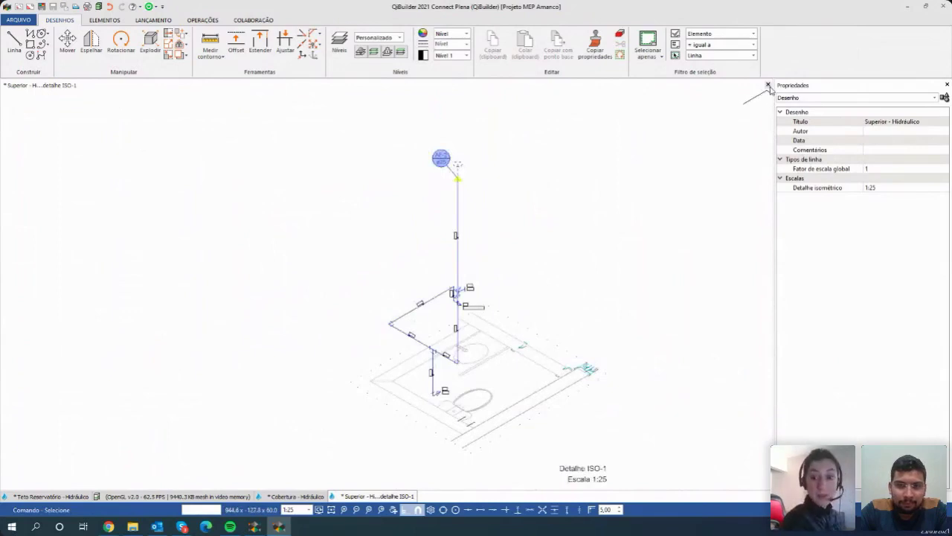
{"action": "scroll", "coordinate": [415, 348], "scroll_direction": "up", "scroll_amount": 3}
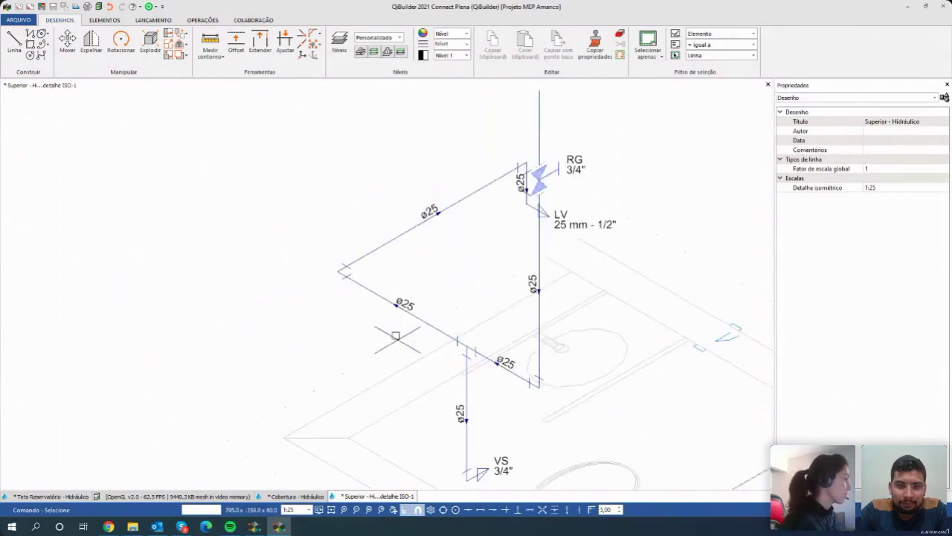
{"action": "left_click", "coordinate": [344, 272]}
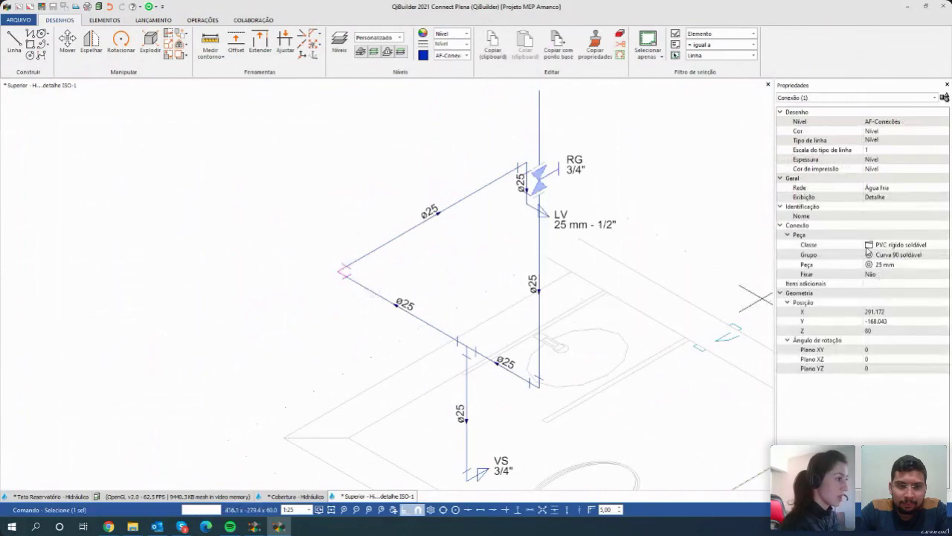
{"action": "left_click", "coordinate": [859, 247]}
{"action": "left_click", "coordinate": [871, 257]}
{"action": "left_click", "coordinate": [872, 257]}
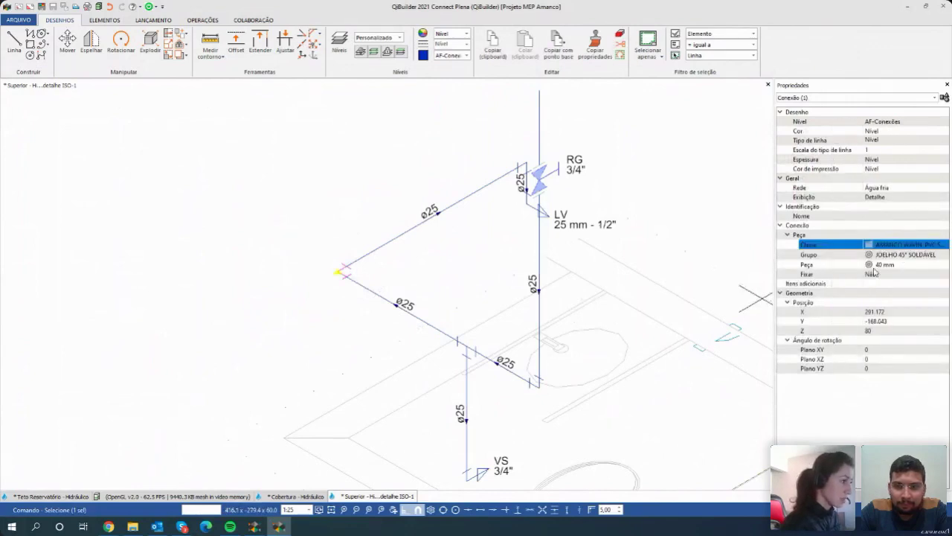
{"action": "left_click", "coordinate": [871, 256]}
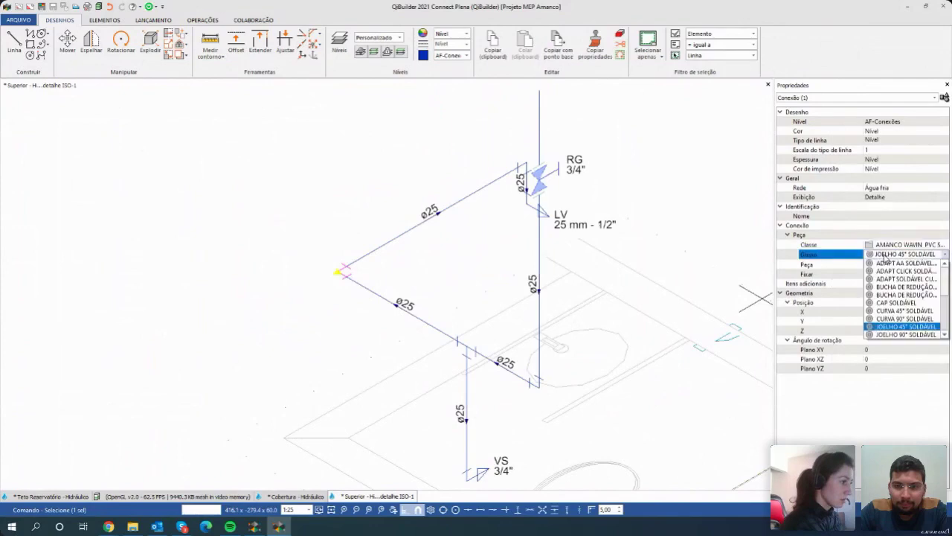
{"action": "left_click", "coordinate": [904, 319]}
{"action": "left_click", "coordinate": [887, 265]}
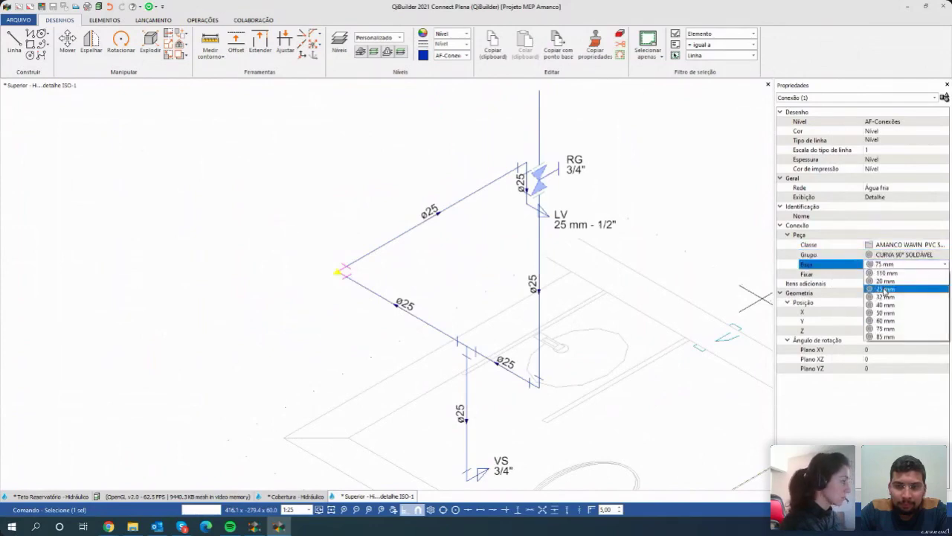
{"action": "left_click", "coordinate": [885, 289]}
{"action": "middle_click_drag", "start_coordinate": [446, 276], "coordinate": [391, 310]}
{"action": "key", "text": "Escape"}
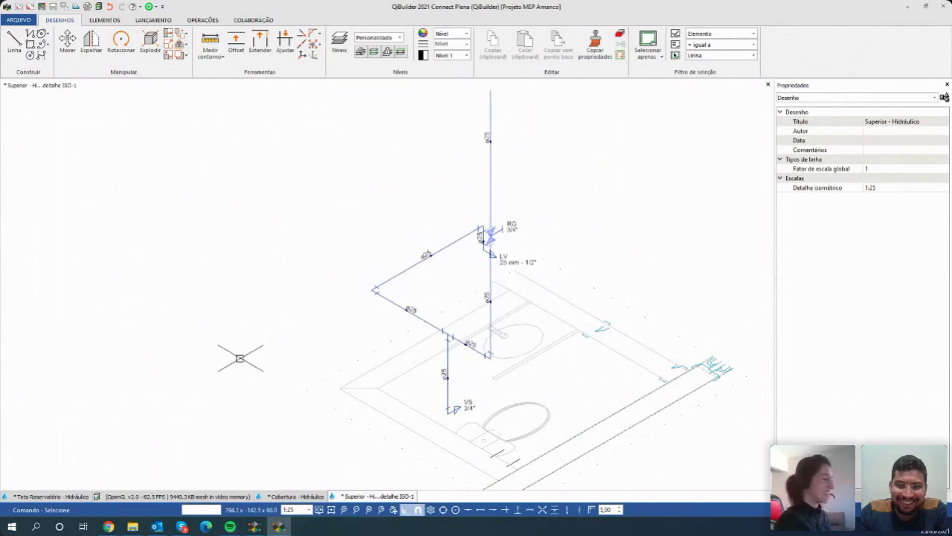
Close detail ISO-1, open the parts manager for the Superior hydraulic plan and enlarge its parts list.
{"action": "middle_click_drag", "start_coordinate": [375, 312], "coordinate": [320, 337]}
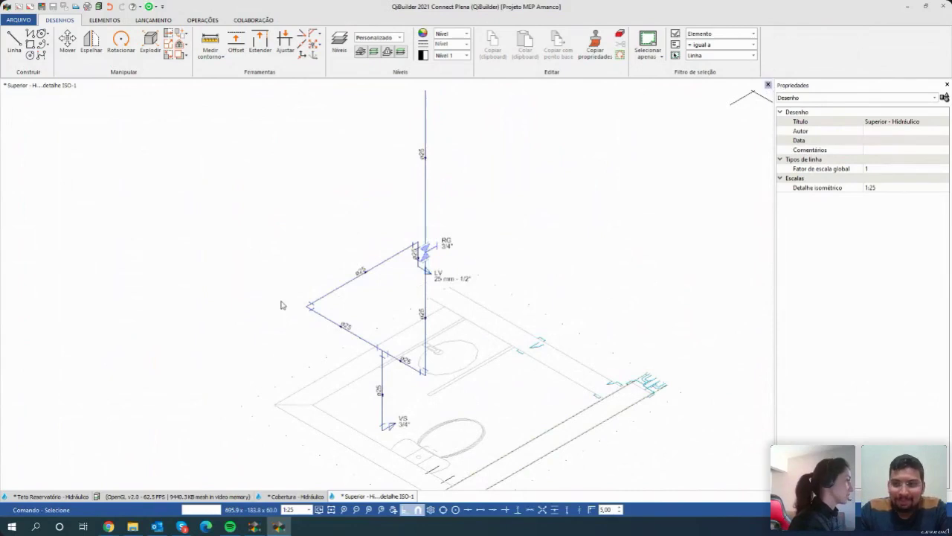
{"action": "key", "text": "Escape"}
{"action": "scroll", "coordinate": [212, 338], "scroll_direction": "down", "scroll_amount": 4}
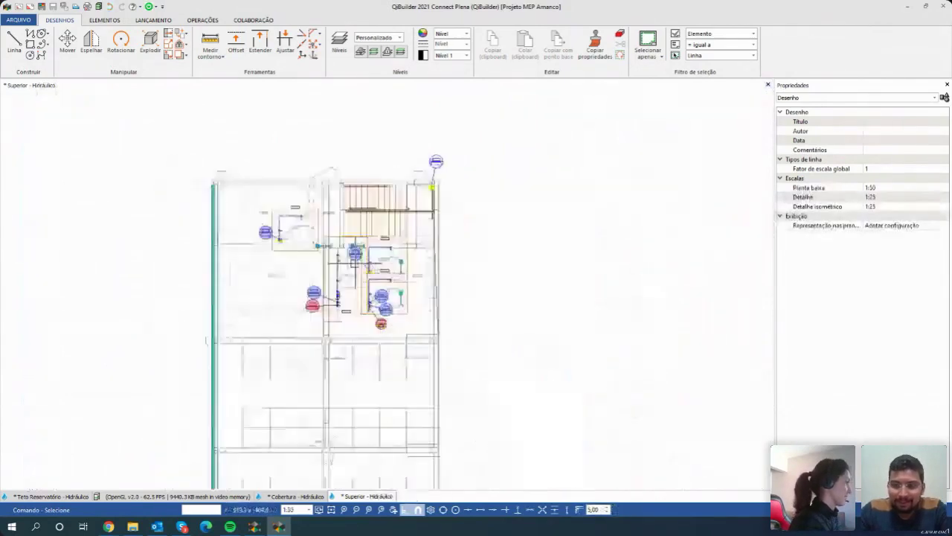
{"action": "left_click", "coordinate": [203, 20]}
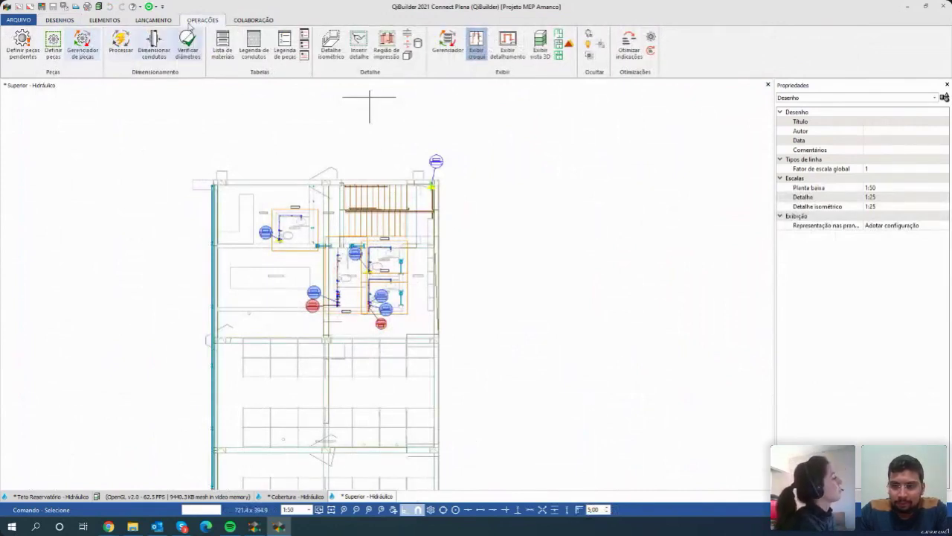
{"action": "left_click", "coordinate": [90, 58]}
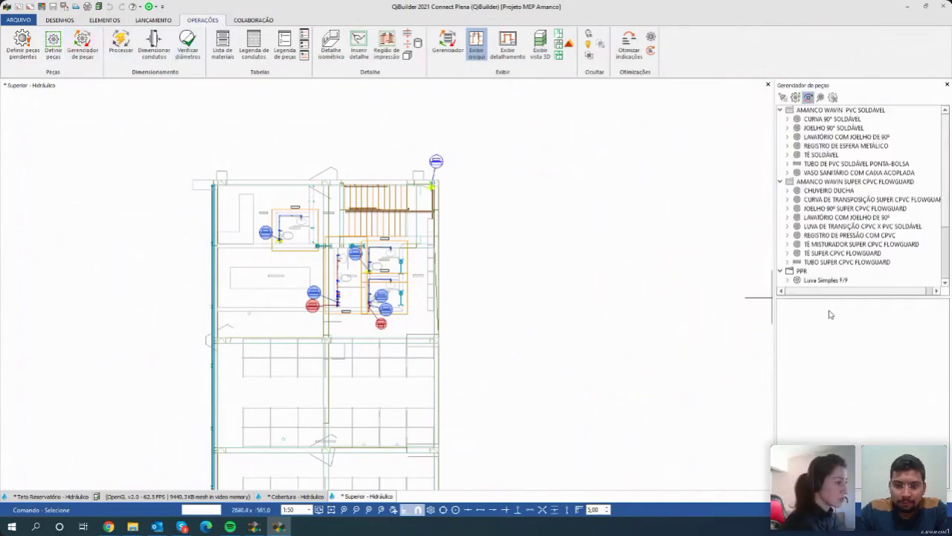
{"action": "left_click_drag", "start_coordinate": [825, 297], "coordinate": [826, 363]}
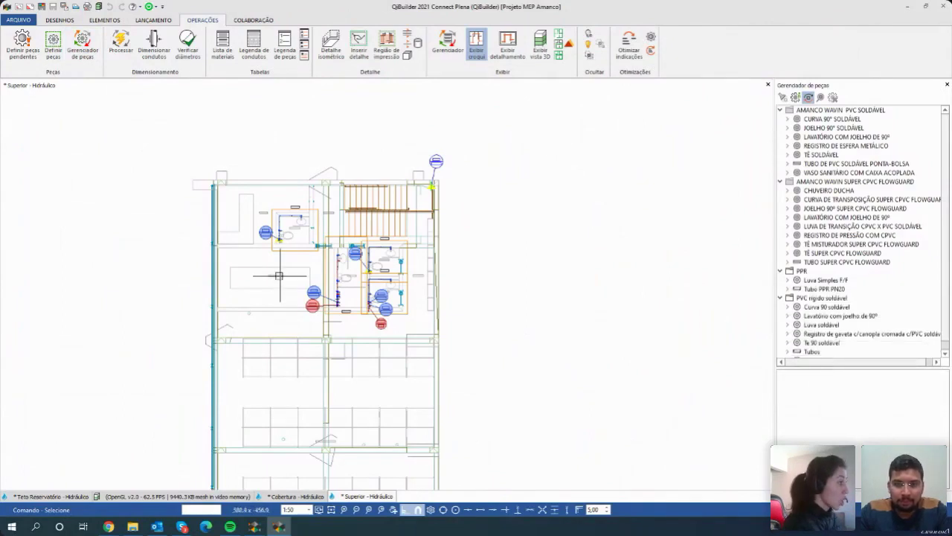
Examine the pipe sizes under Tubo PPR PN20 and PVC rígido soldável Tubos in the list of parts used.
{"action": "scroll", "coordinate": [365, 292], "scroll_direction": "down", "scroll_amount": 2}
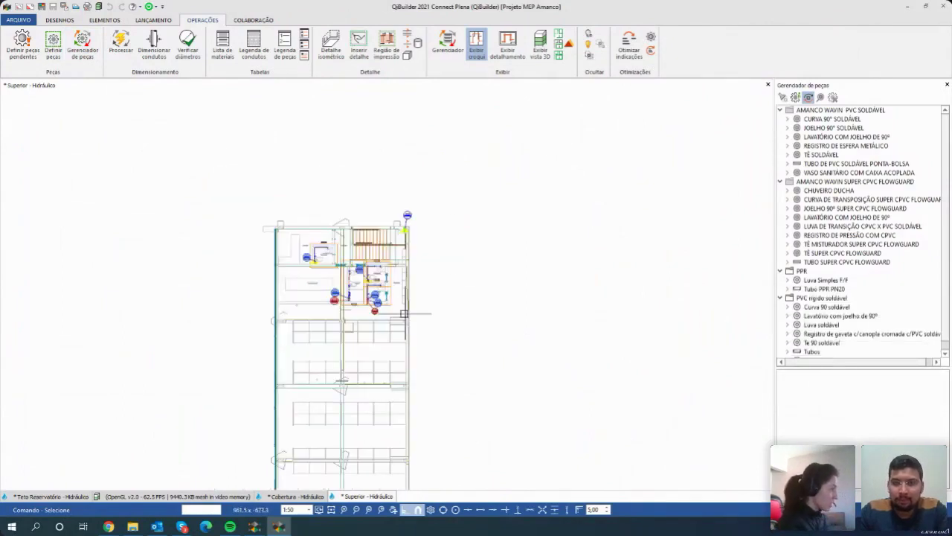
{"action": "scroll", "coordinate": [351, 298], "scroll_direction": "up", "scroll_amount": 2}
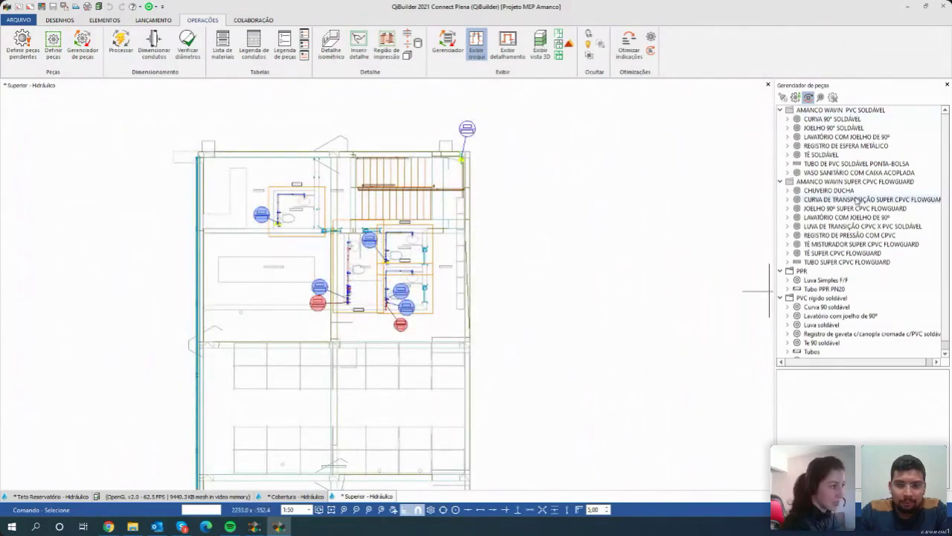
{"action": "scroll", "coordinate": [821, 320], "scroll_direction": "down", "scroll_amount": 1}
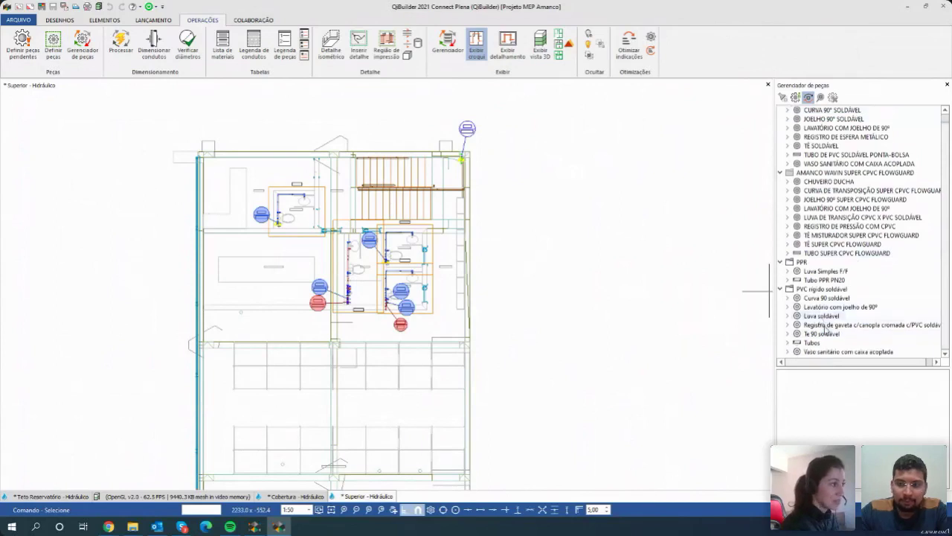
{"action": "left_click", "coordinate": [788, 280]}
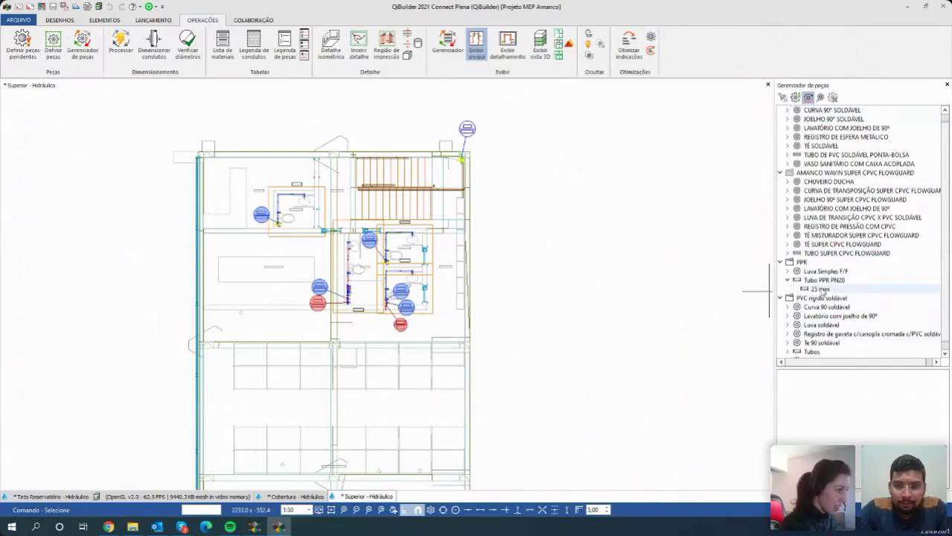
{"action": "left_click", "coordinate": [823, 289]}
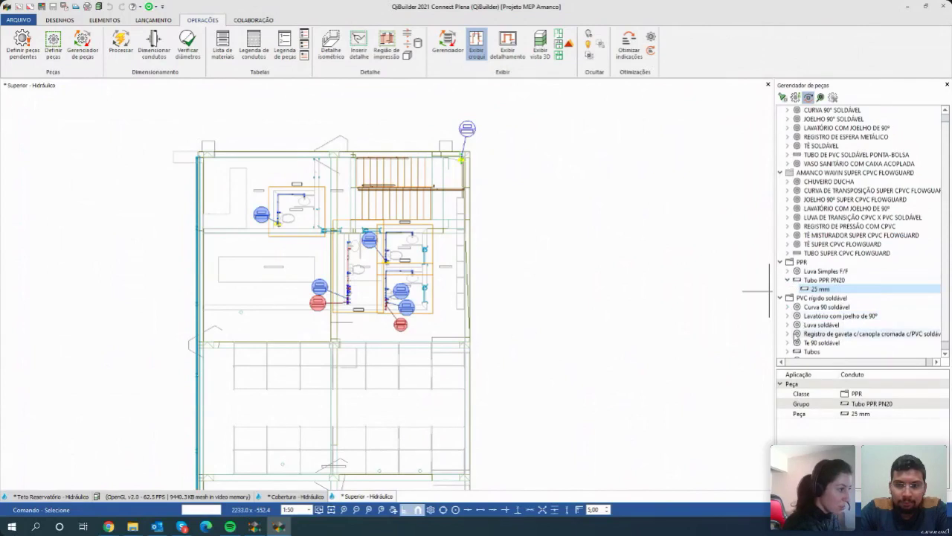
{"action": "scroll", "coordinate": [796, 341], "scroll_direction": "down", "scroll_amount": 1}
{"action": "left_click", "coordinate": [789, 342]}
{"action": "scroll", "coordinate": [805, 310], "scroll_direction": "down", "scroll_amount": 2}
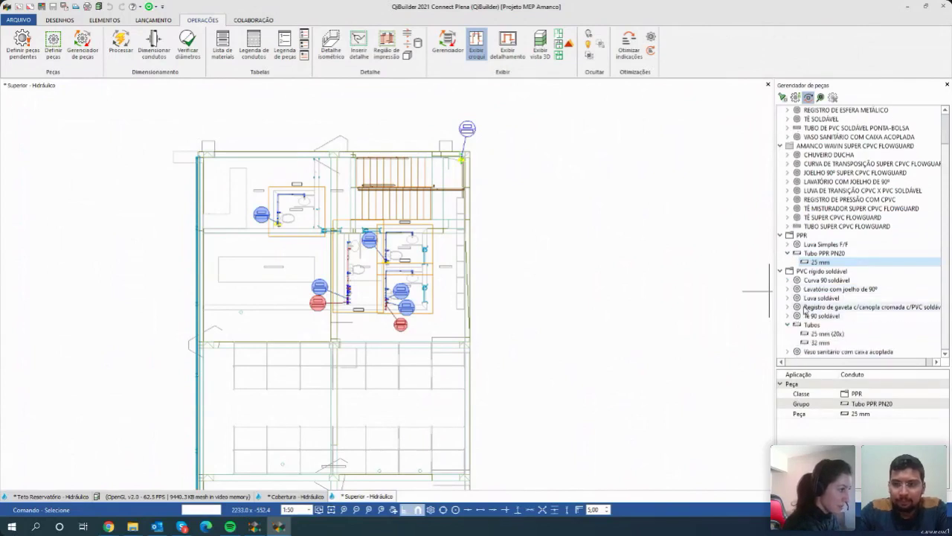
{"action": "left_click", "coordinate": [789, 253]}
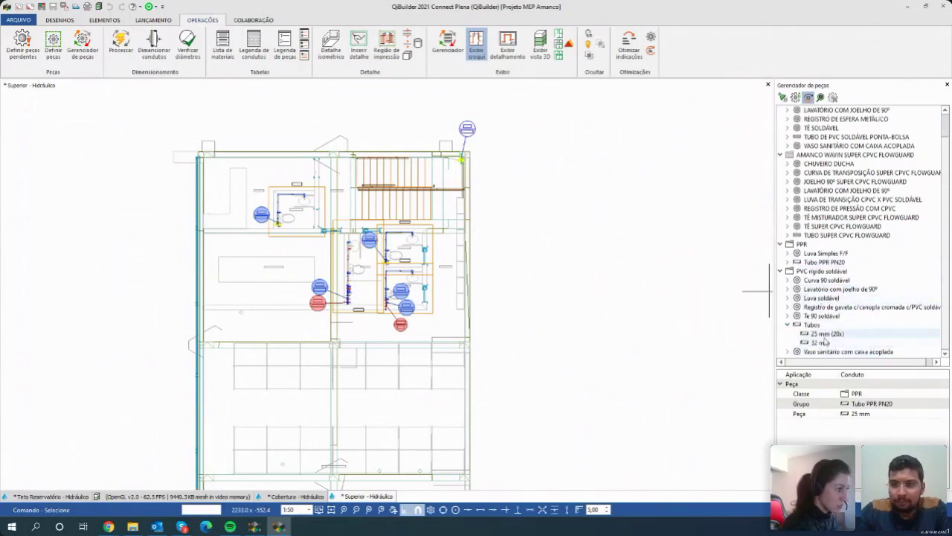
Replace all 25 mm PVC rígido soldável pipes in the plan with the AMANCO WAVIN PVC SOLDÁVEL class.
{"action": "left_click", "coordinate": [824, 334]}
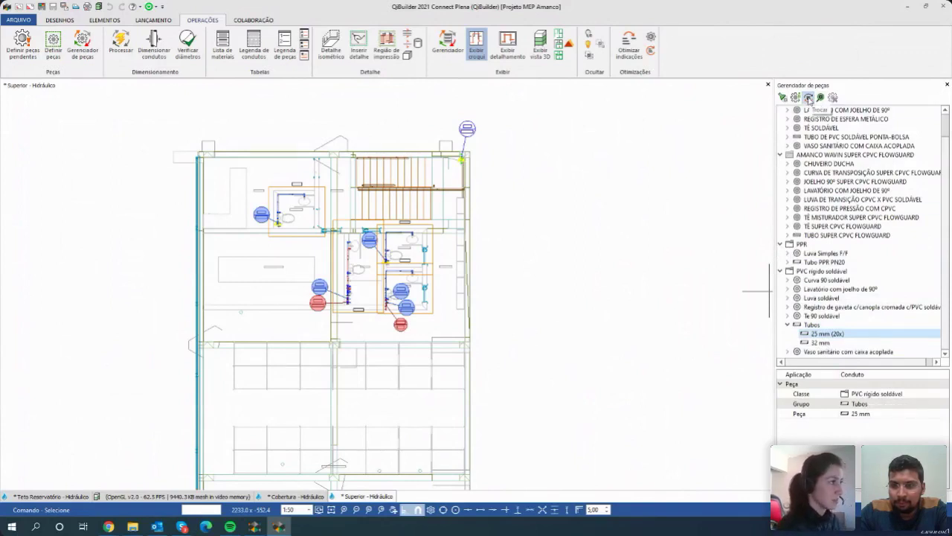
{"action": "left_click", "coordinate": [872, 396]}
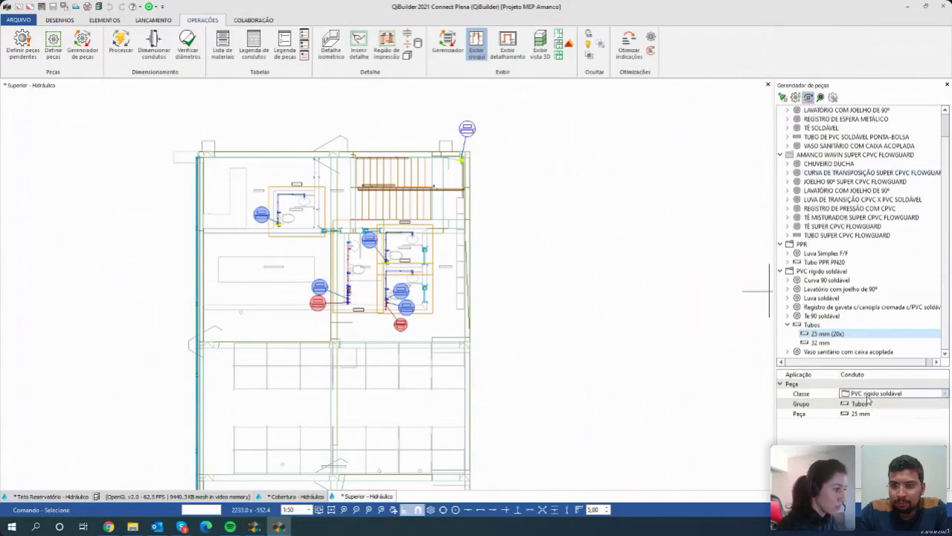
{"action": "left_click", "coordinate": [875, 395]}
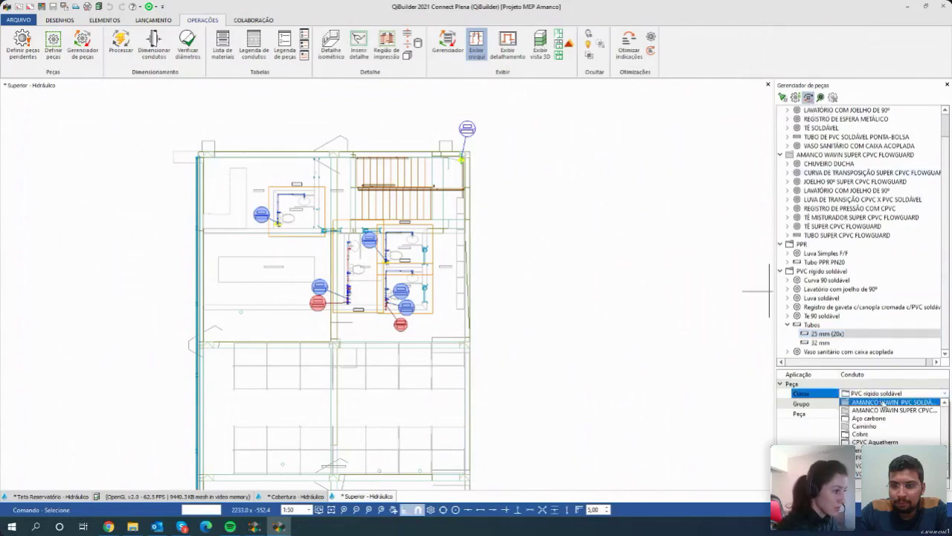
{"action": "left_click", "coordinate": [887, 402]}
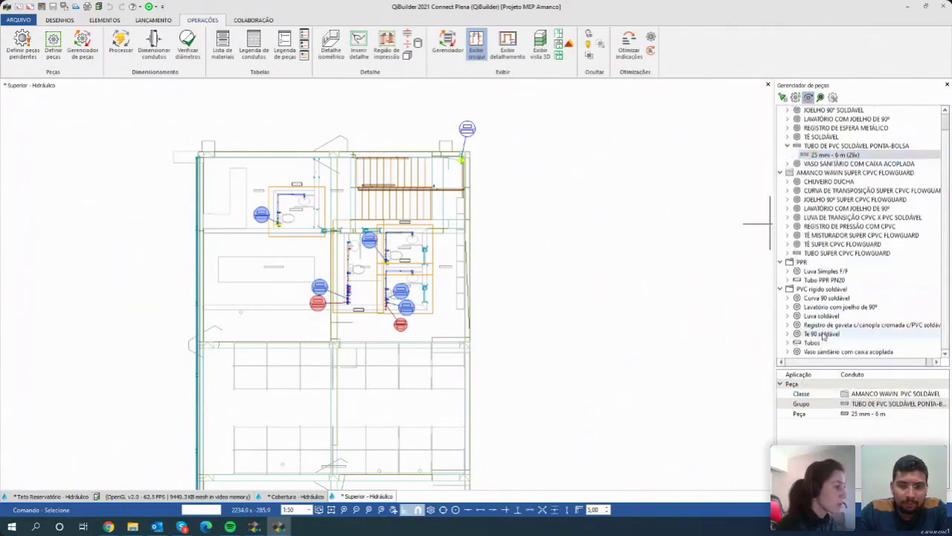
Replace all 25 mm Curva 90 soldável fittings with AMANCO WAVIN PVC SOLDÁVEL parts, group CURVA 90° SOLDÁVEL, size 25 mm.
{"action": "left_click", "coordinate": [789, 298]}
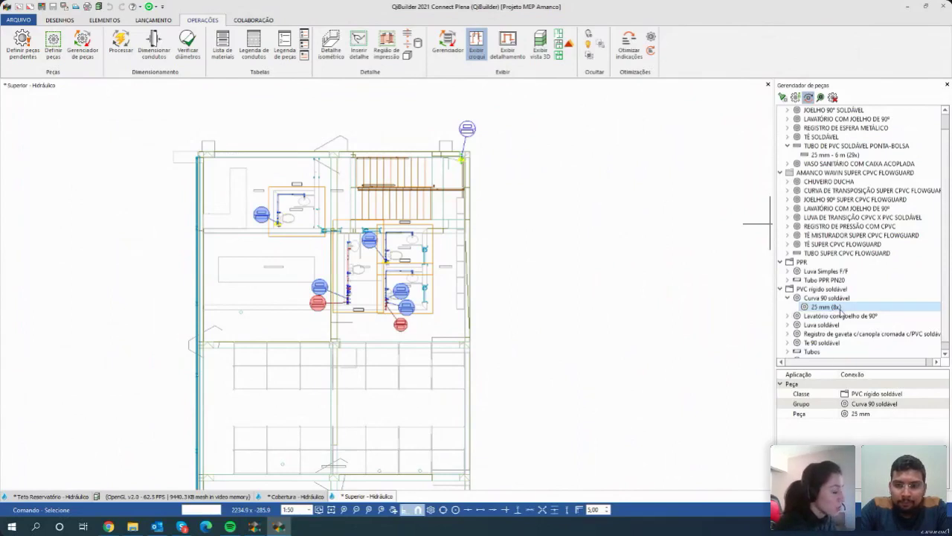
{"action": "left_click", "coordinate": [869, 396]}
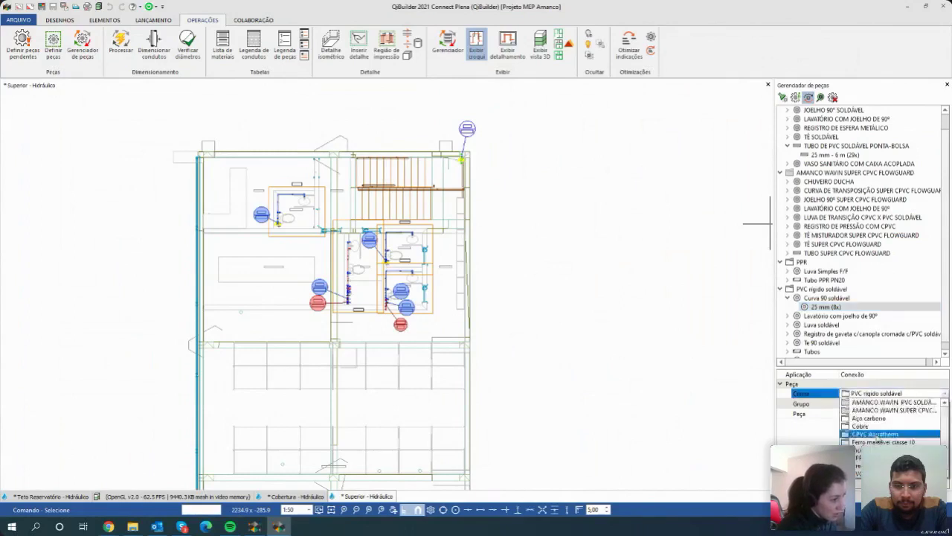
{"action": "left_click", "coordinate": [902, 403]}
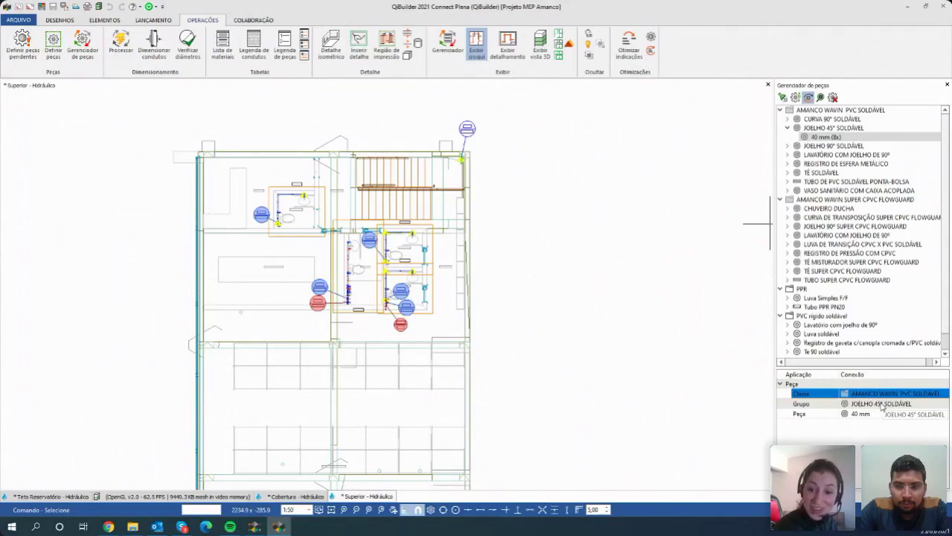
{"action": "left_click", "coordinate": [883, 404]}
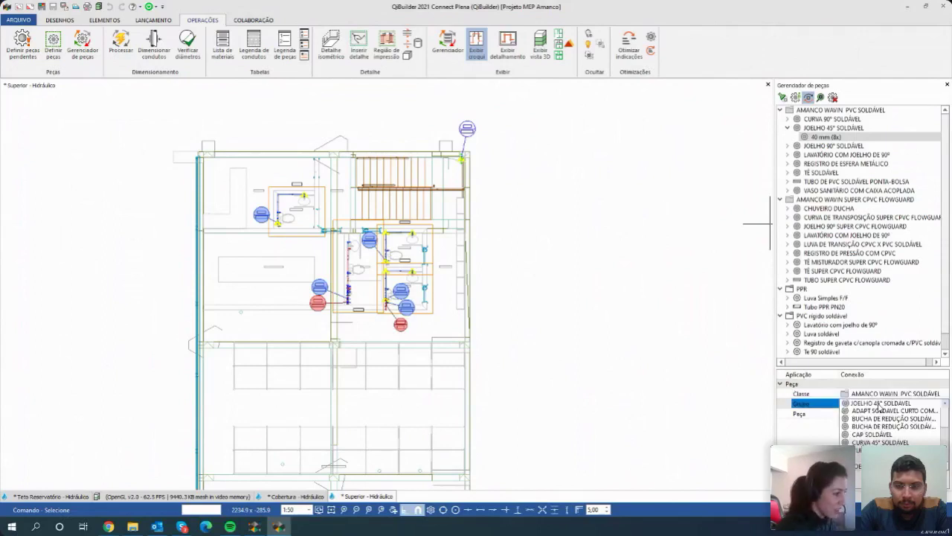
{"action": "scroll", "coordinate": [880, 409], "scroll_direction": "down", "scroll_amount": 2}
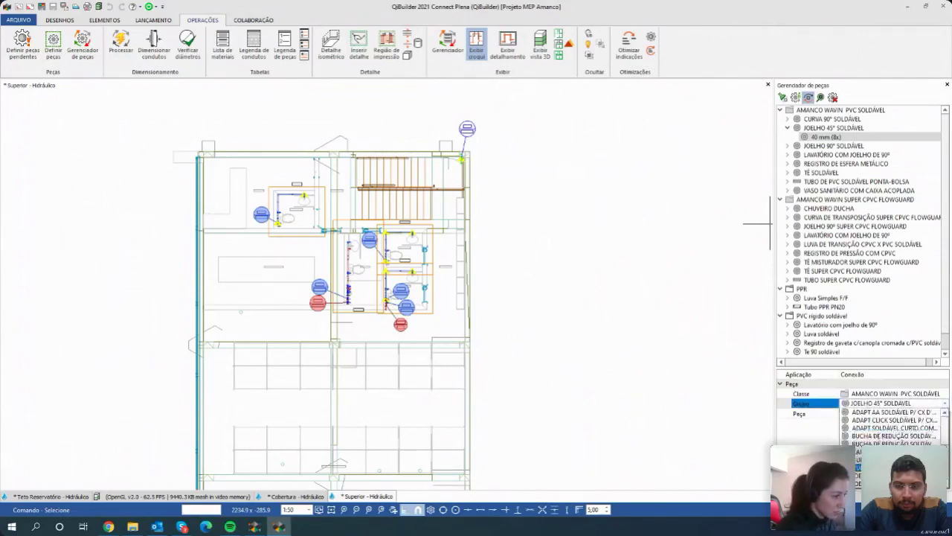
{"action": "left_click", "coordinate": [885, 425]}
{"action": "left_click", "coordinate": [885, 413]}
{"action": "left_click", "coordinate": [885, 424]}
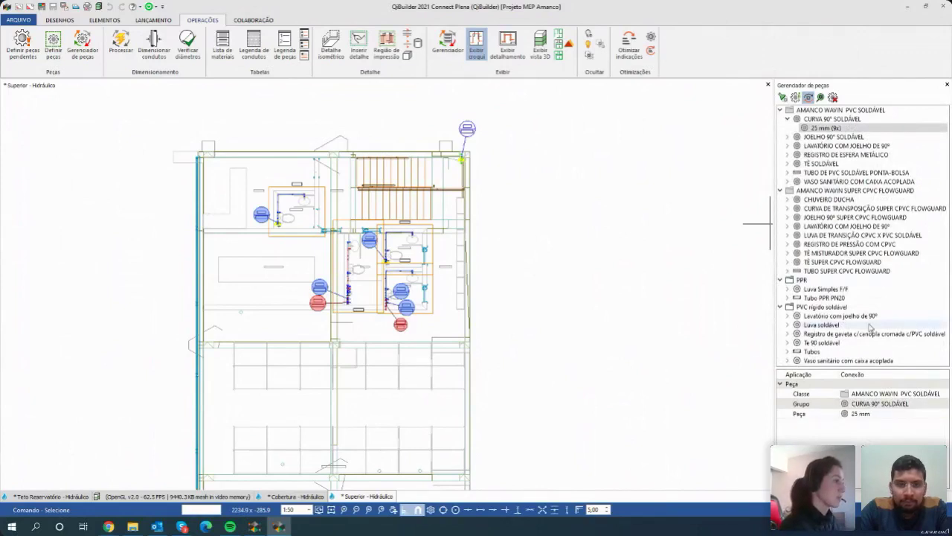
Replace the 32 mm PVC rígido soldável pipe with the AMANCO WAVIN PVC SOLDÁVEL class.
{"action": "double_click", "coordinate": [812, 351]}
{"action": "left_click", "coordinate": [821, 343]}
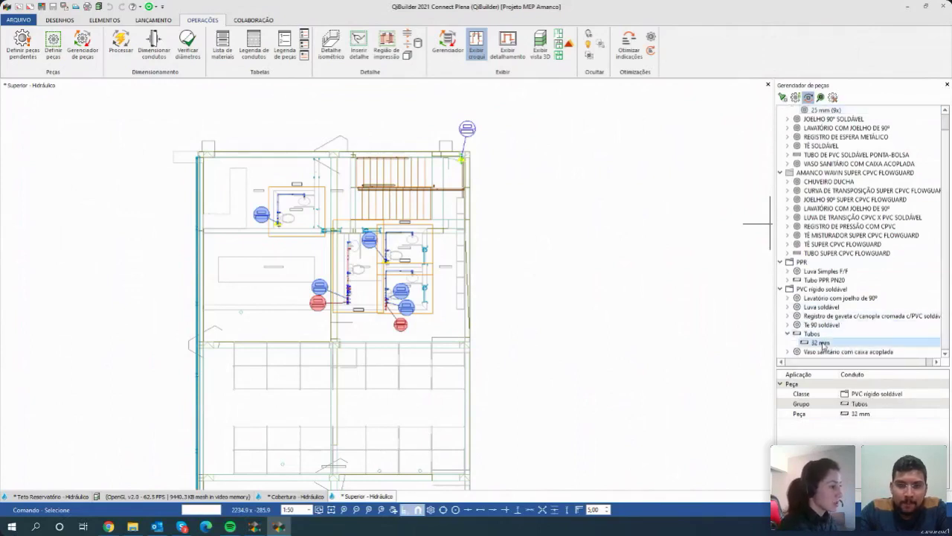
{"action": "left_click", "coordinate": [871, 395]}
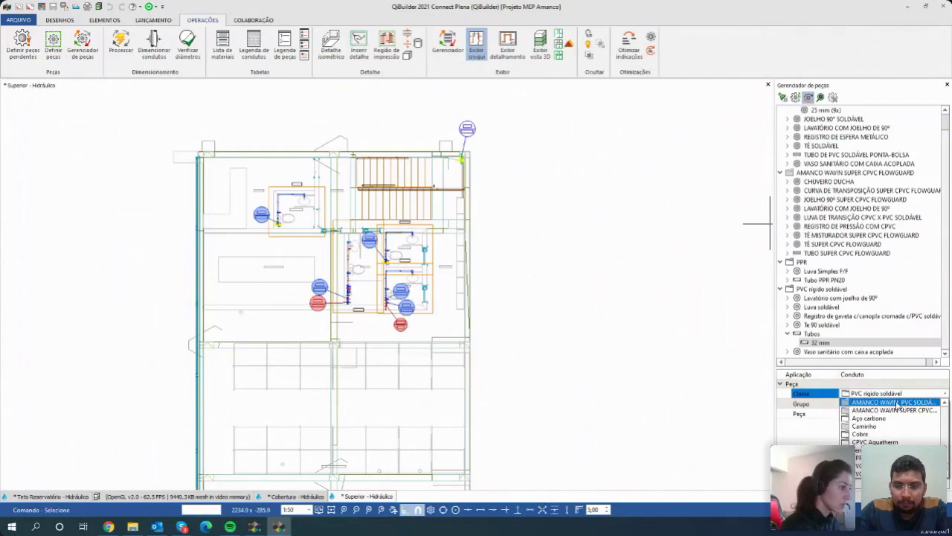
{"action": "left_click", "coordinate": [896, 402]}
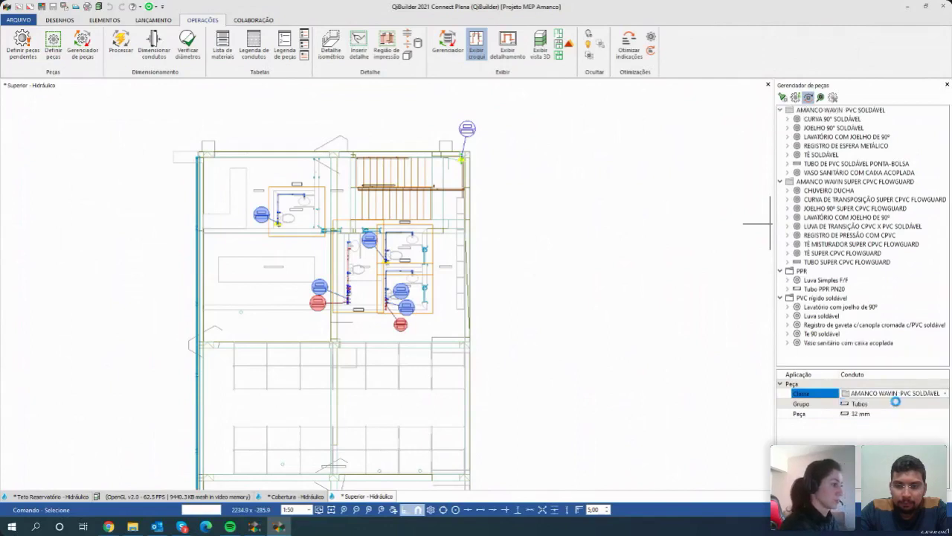
Replace the remaining Tubo PPR PN20 pipe with the AMANCO WAVIN SUPER CPVC FLOWGUARD class.
{"action": "double_click", "coordinate": [824, 306]}
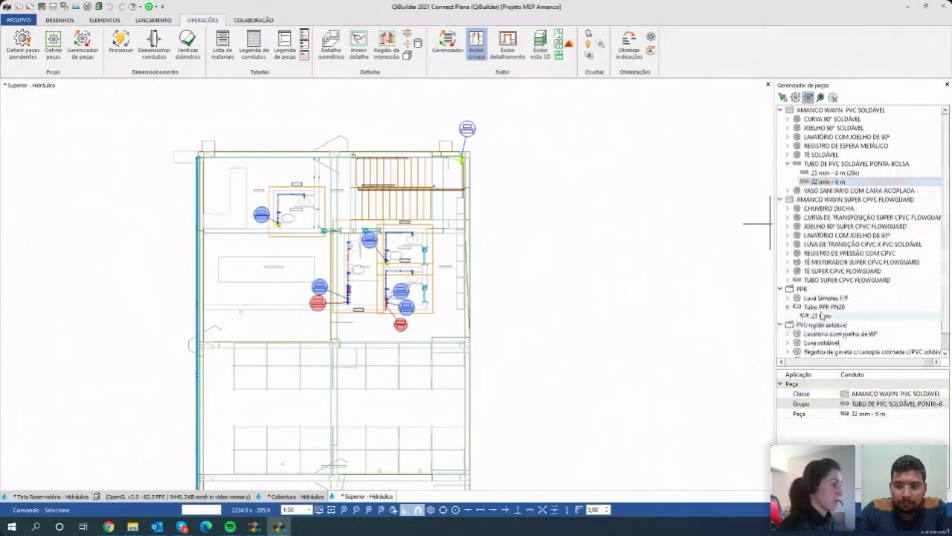
{"action": "left_click", "coordinate": [821, 315]}
{"action": "left_click", "coordinate": [865, 394]}
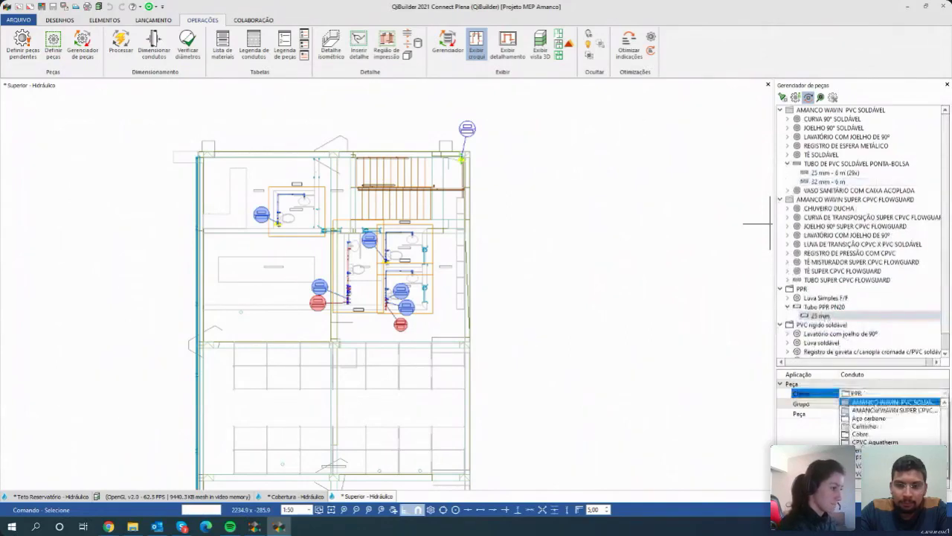
{"action": "left_click", "coordinate": [870, 410]}
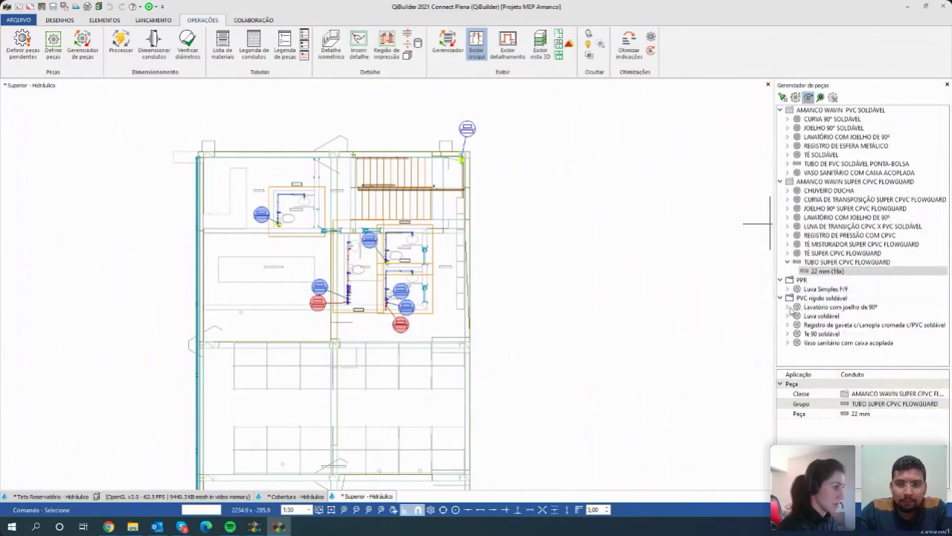
Replace the PVC rígido soldável washbasin parts with AMANCO WAVIN PVC SOLDÁVEL, group LAVATÓRIO COM JOELHO DE 90º, size 25 mm - 1/2".
{"action": "left_click", "coordinate": [789, 307]}
{"action": "left_click", "coordinate": [830, 316]}
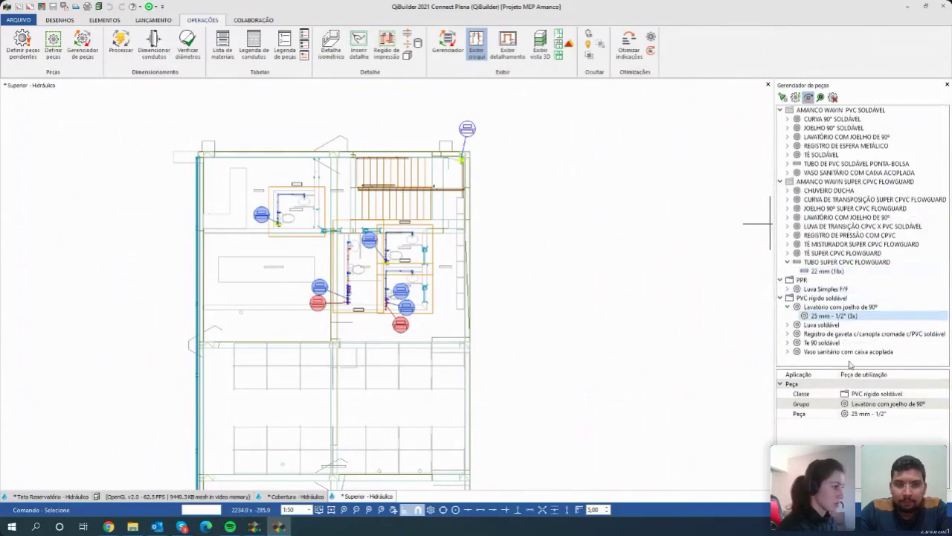
{"action": "left_click", "coordinate": [873, 396]}
{"action": "left_click", "coordinate": [874, 394]}
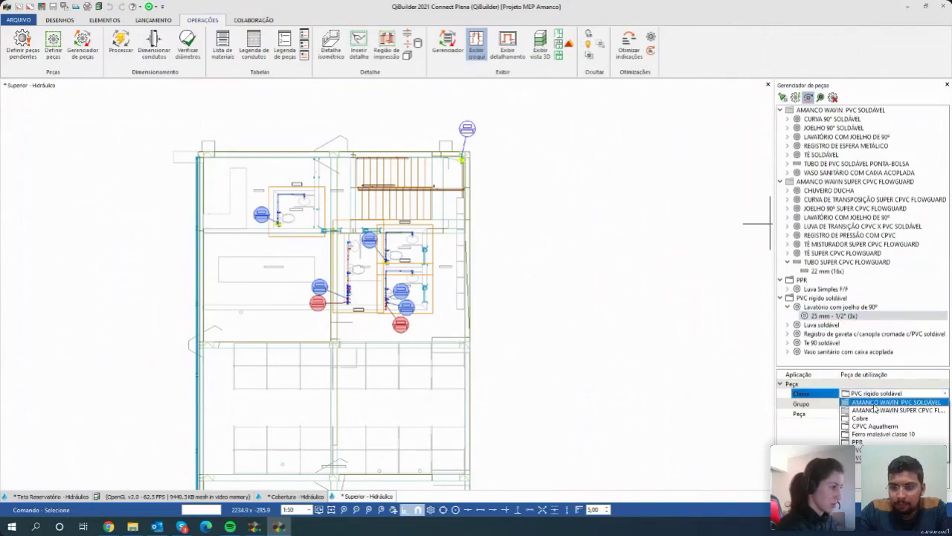
{"action": "left_click", "coordinate": [877, 403]}
{"action": "left_click", "coordinate": [874, 403]}
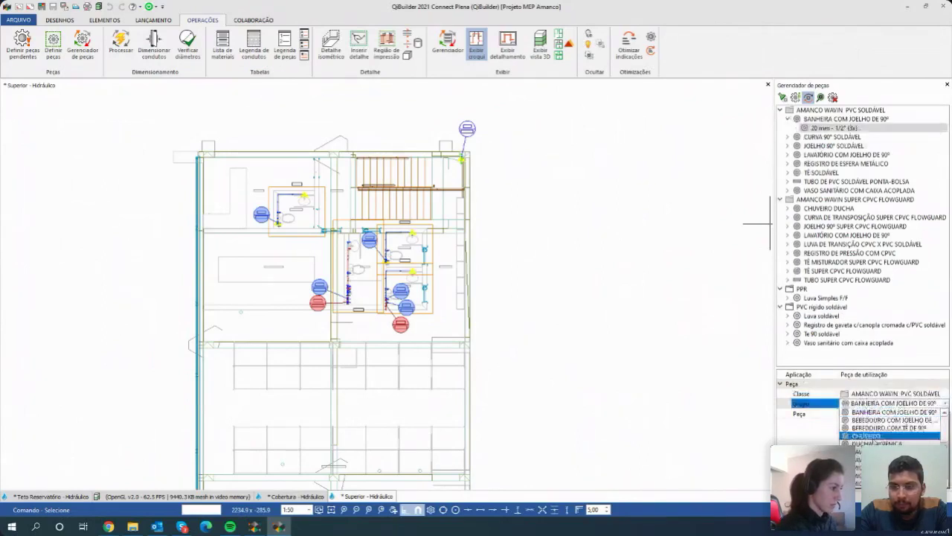
{"action": "left_click", "coordinate": [892, 424]}
{"action": "left_click", "coordinate": [885, 413]}
{"action": "left_click", "coordinate": [885, 424]}
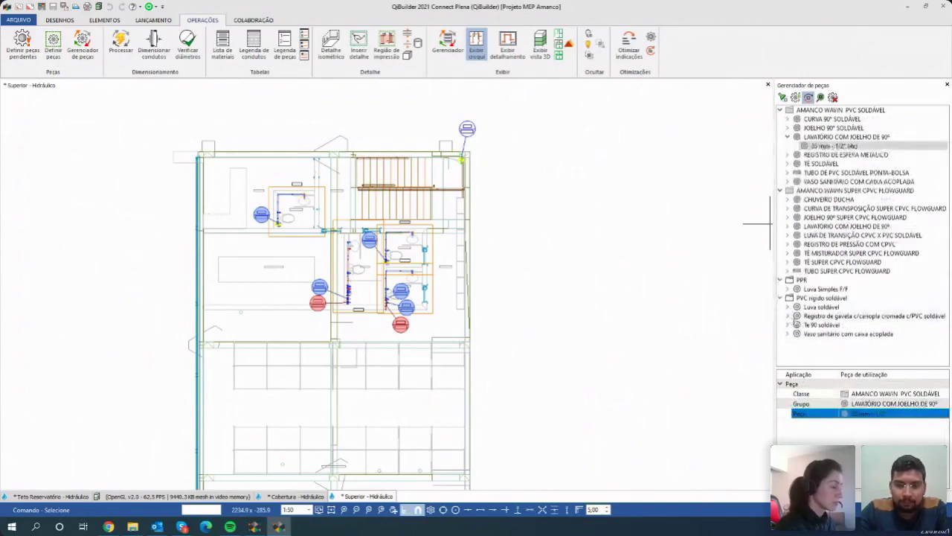
Replace the 3/4" Vaso sanitário com caixa acoplada parts with AMANCO WAVIN PVC SOLDÁVEL, group VASO SANITÁRIO COM CAIXA ACOPLADA.
{"action": "left_click", "coordinate": [788, 334]}
{"action": "left_click", "coordinate": [821, 343]}
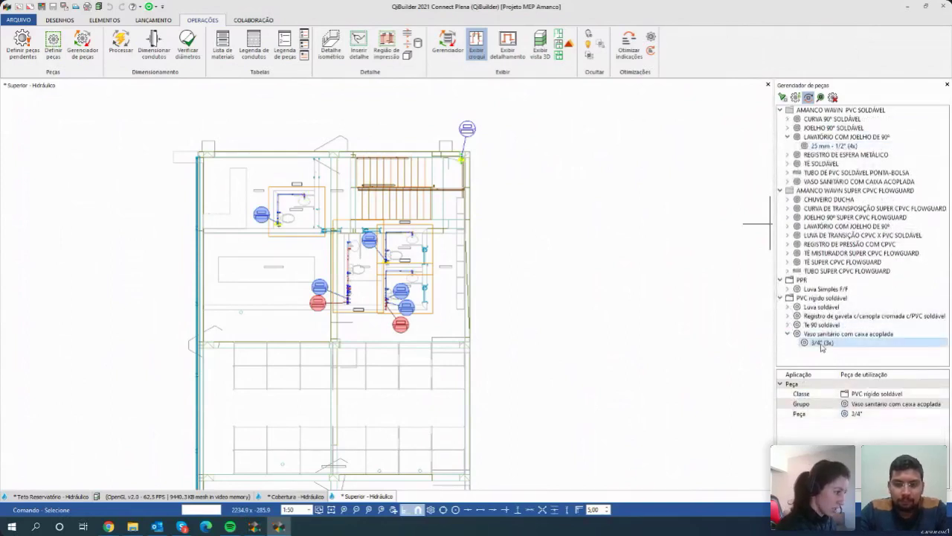
{"action": "left_click", "coordinate": [878, 393]}
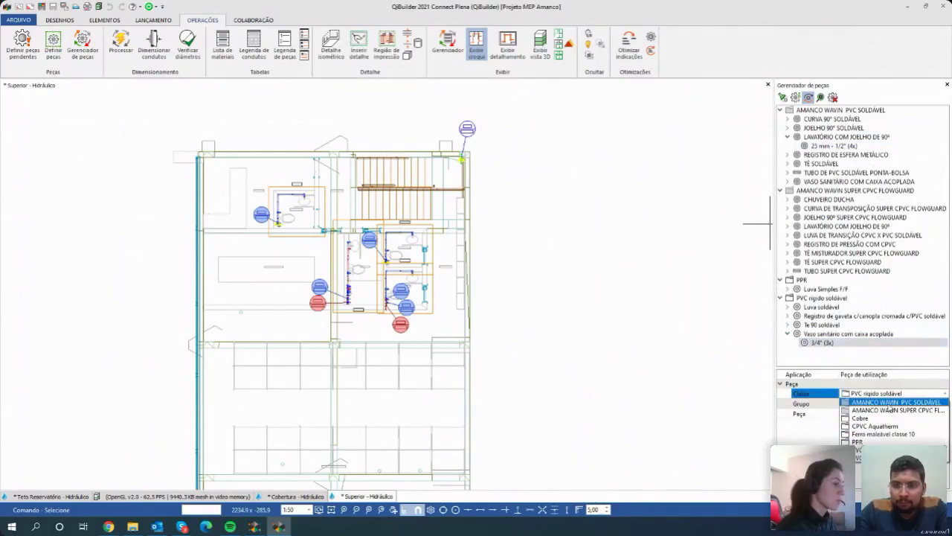
{"action": "left_click", "coordinate": [890, 402]}
{"action": "left_click", "coordinate": [890, 403]}
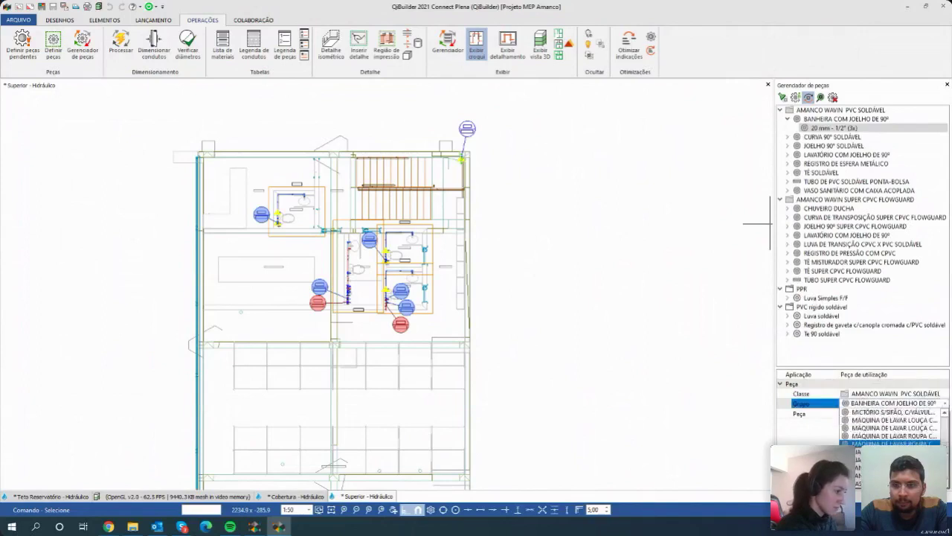
{"action": "left_click", "coordinate": [867, 431]}
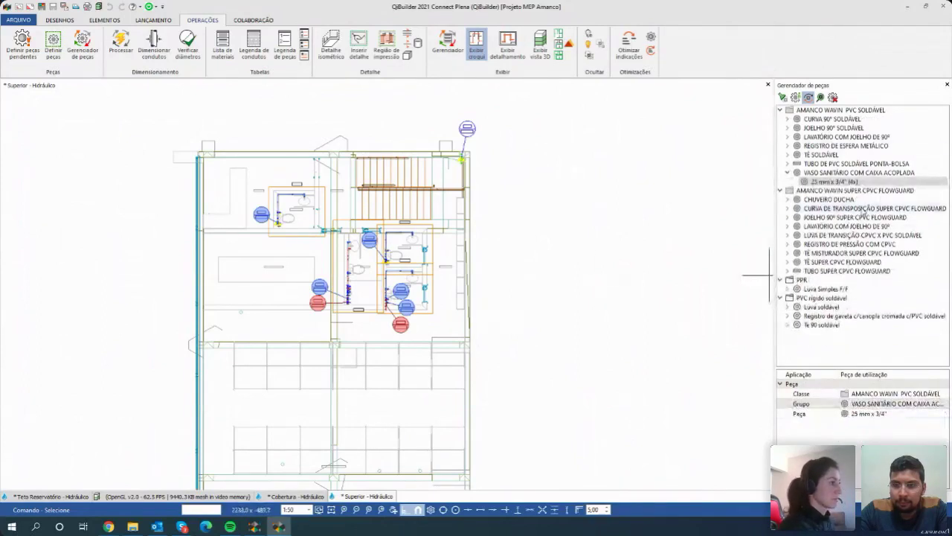
Inspect the building's hydraulic piping in the 3D view and close that view.
{"action": "middle_click_drag", "start_coordinate": [384, 285], "coordinate": [511, 256]}
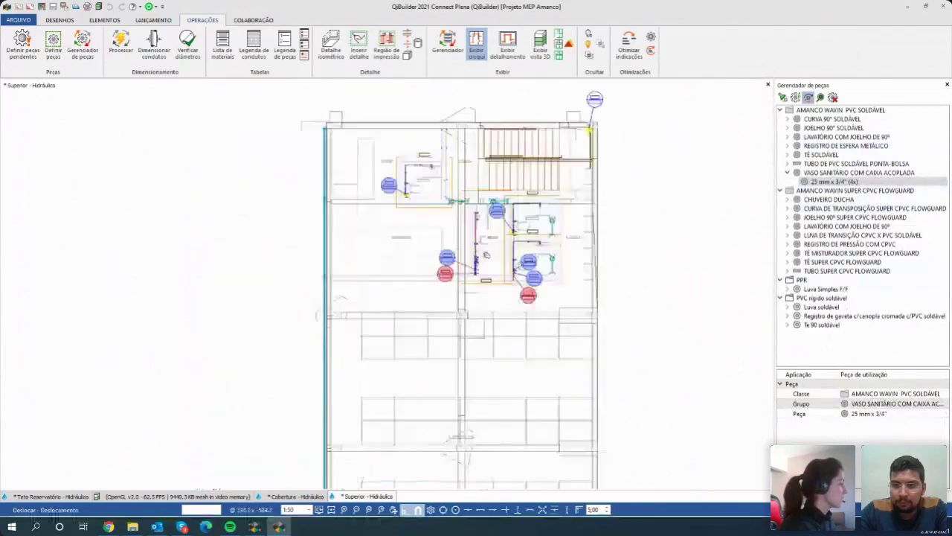
{"action": "left_click", "coordinate": [190, 496]}
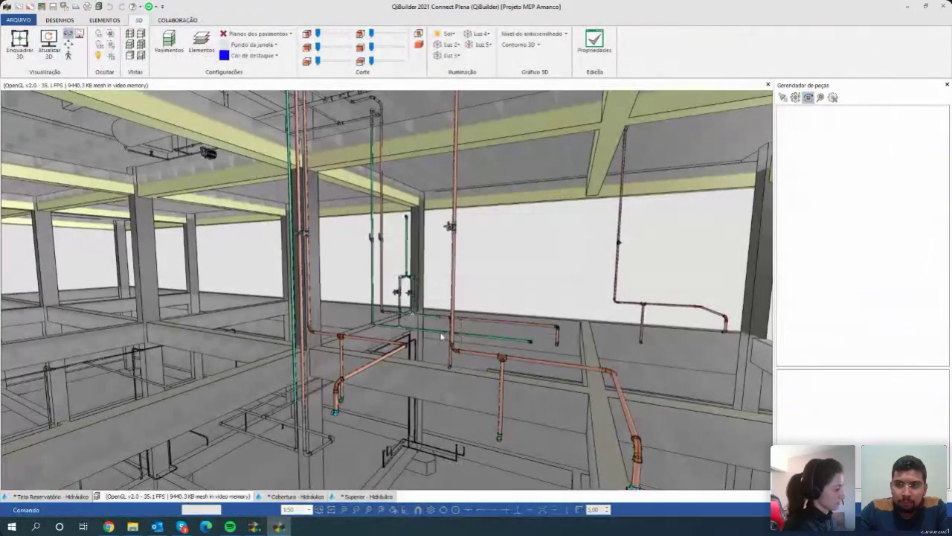
{"action": "left_click_drag", "start_coordinate": [340, 402], "coordinate": [592, 387]}
{"action": "left_click_drag", "start_coordinate": [608, 268], "coordinate": [361, 312]}
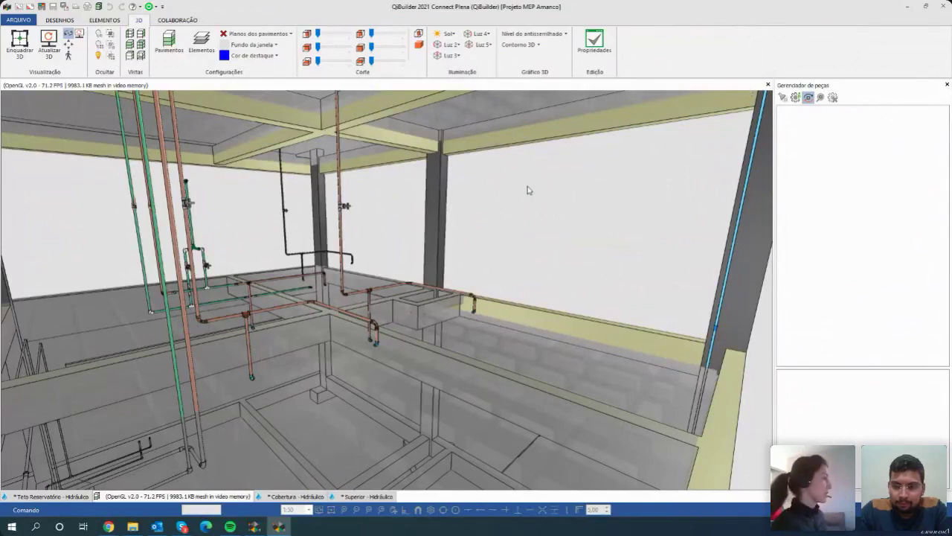
{"action": "scroll", "coordinate": [547, 204], "scroll_direction": "up", "scroll_amount": 5}
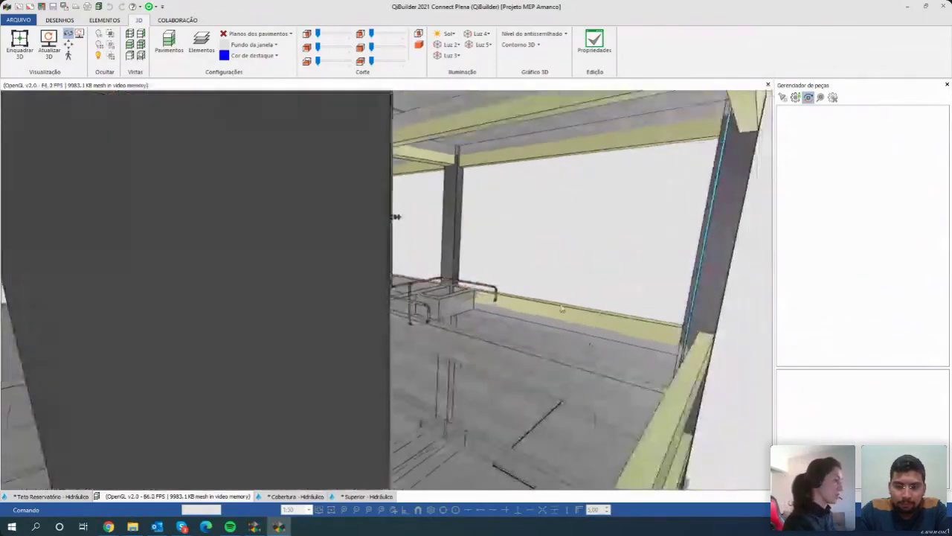
{"action": "scroll", "coordinate": [580, 304], "scroll_direction": "up", "scroll_amount": 3}
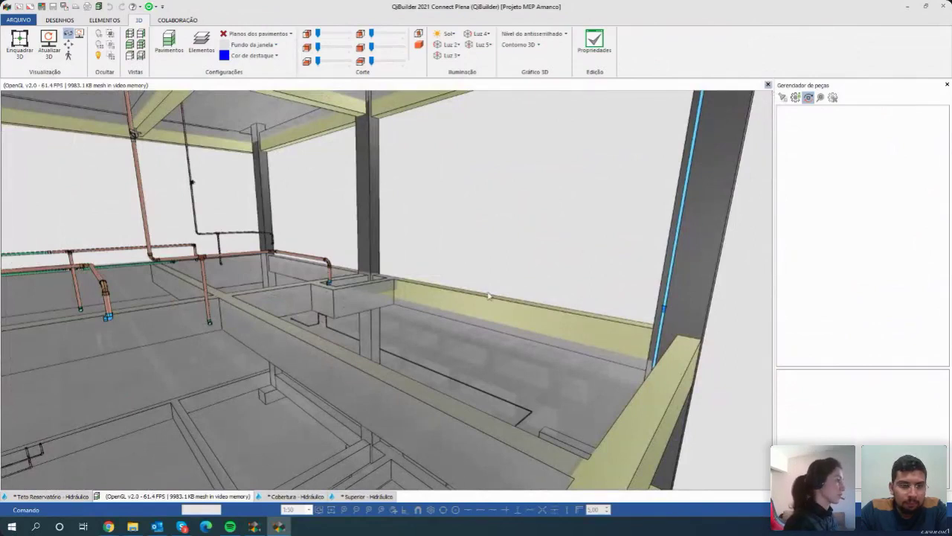
{"action": "left_click", "coordinate": [768, 84]}
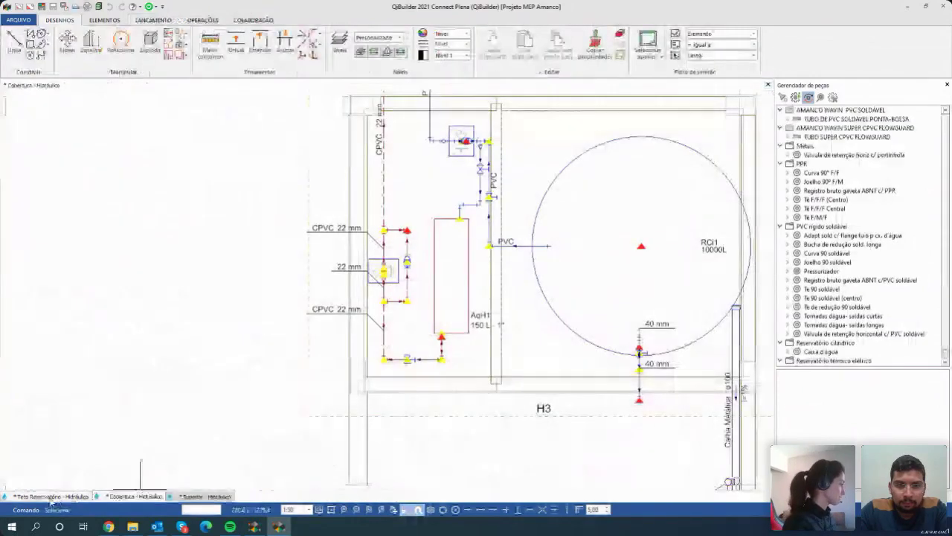
In the Superior hydraulic plan, draw a horizontal 22 mm AMANCO WAVIN SUPER CPVC FLOWGUARD hot-water pipe in the empty area beside the building.
{"action": "left_click", "coordinate": [203, 496]}
{"action": "scroll", "coordinate": [440, 259], "scroll_direction": "up", "scroll_amount": 3}
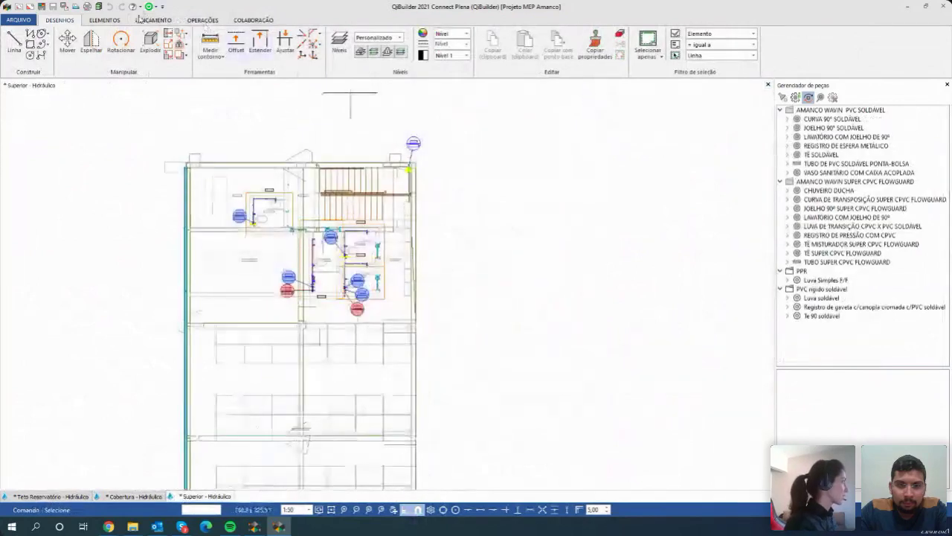
{"action": "left_click", "coordinate": [141, 20]}
{"action": "left_click", "coordinate": [105, 52]}
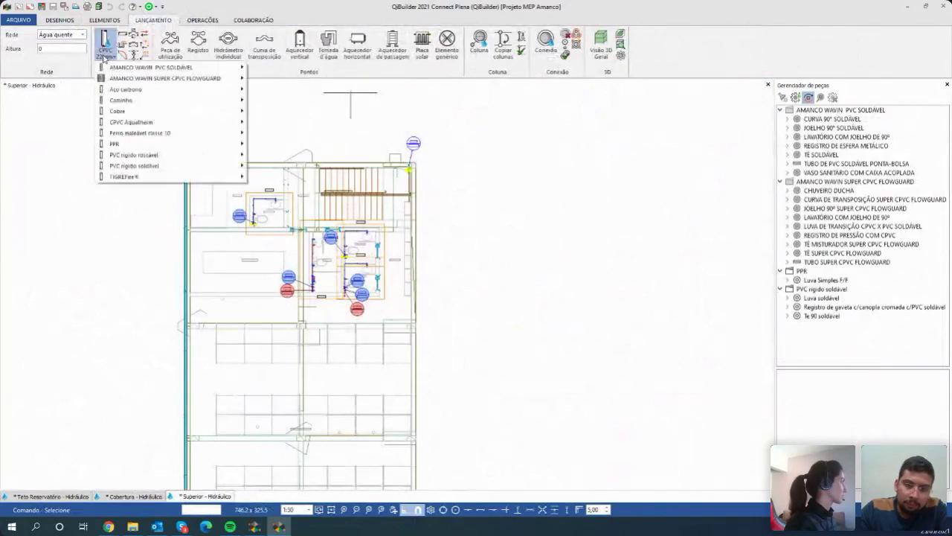
{"action": "mouse_move", "coordinate": [171, 78]}
{"action": "left_click", "coordinate": [268, 89]}
{"action": "scroll", "coordinate": [475, 239], "scroll_direction": "up", "scroll_amount": 3}
{"action": "left_click", "coordinate": [424, 223]}
{"action": "left_click", "coordinate": [499, 223]}
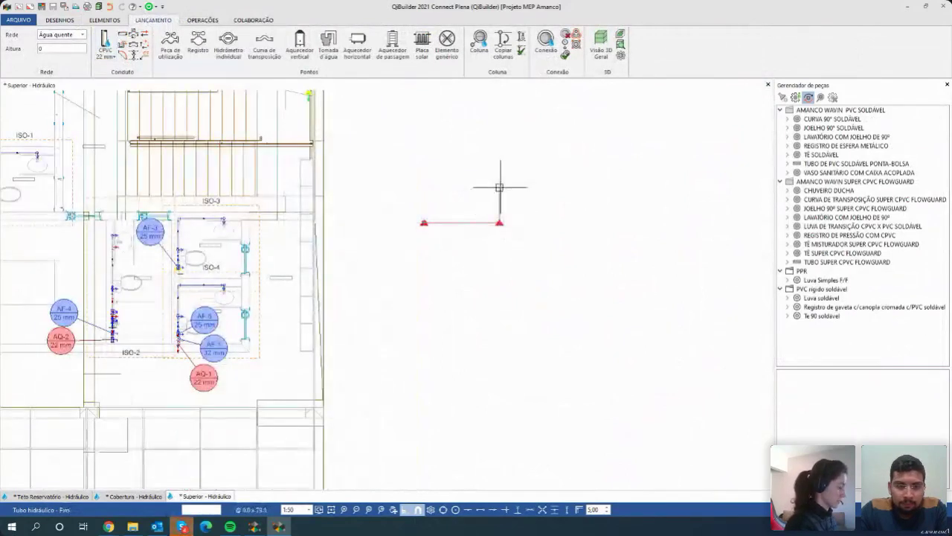
{"action": "key", "text": "Escape"}
Draw a separate vertical 22 mm CPVC hot-water pipe below the horizontal one.
{"action": "scroll", "coordinate": [457, 283], "scroll_direction": "up", "scroll_amount": 3}
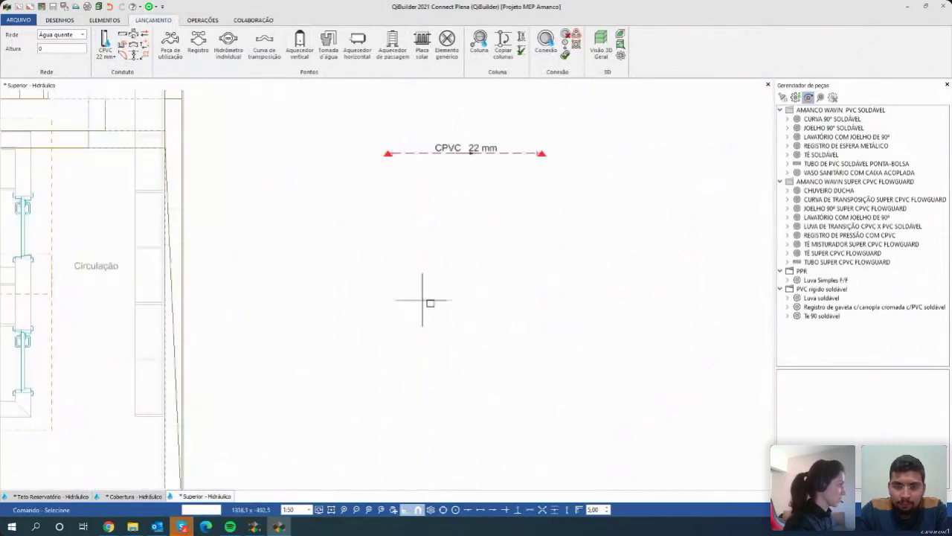
{"action": "left_click", "coordinate": [446, 401]}
{"action": "left_click", "coordinate": [447, 254]}
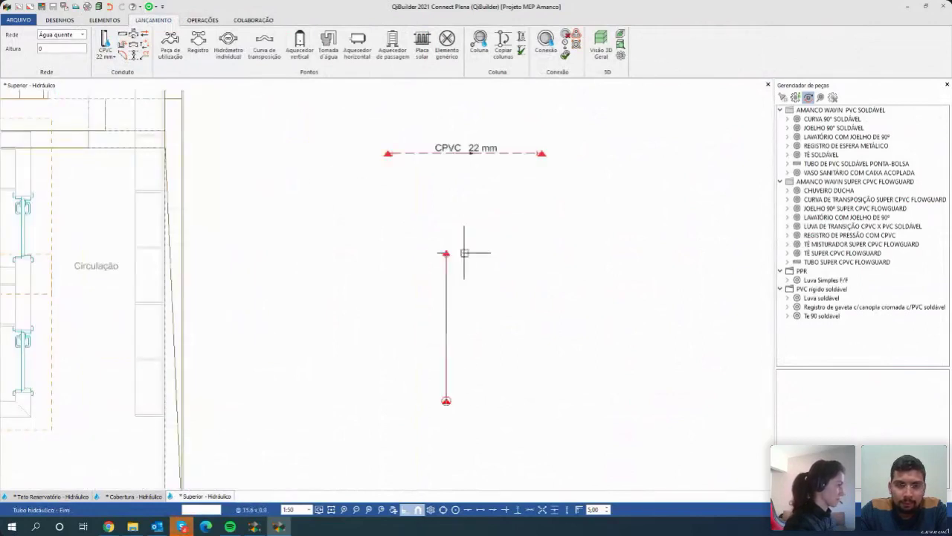
{"action": "key", "text": "Escape"}
{"action": "key", "text": "Escape"}
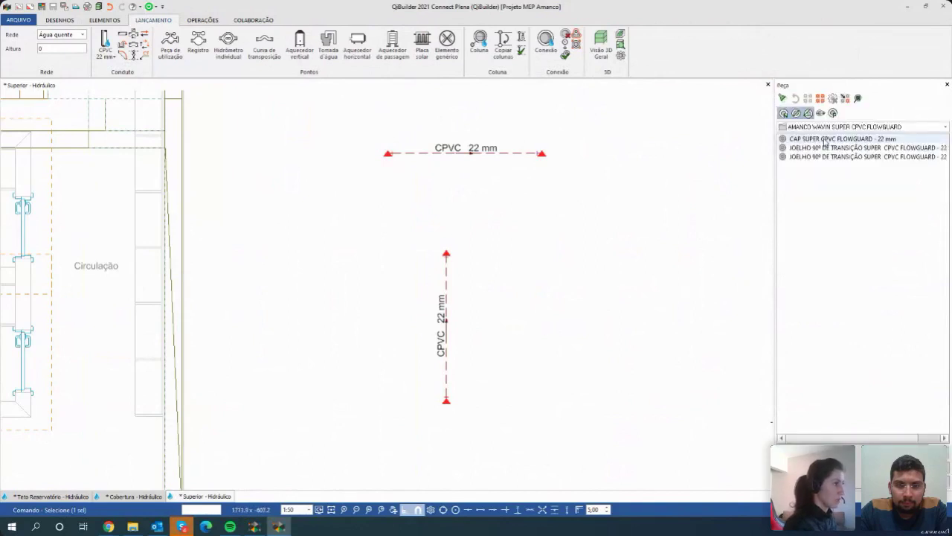
Assign the CAP SUPER CPVC FLOWGUARD - 22 mm part to the selected open end of the new pipes.
{"action": "middle_click_drag", "start_coordinate": [573, 217], "coordinate": [615, 213]}
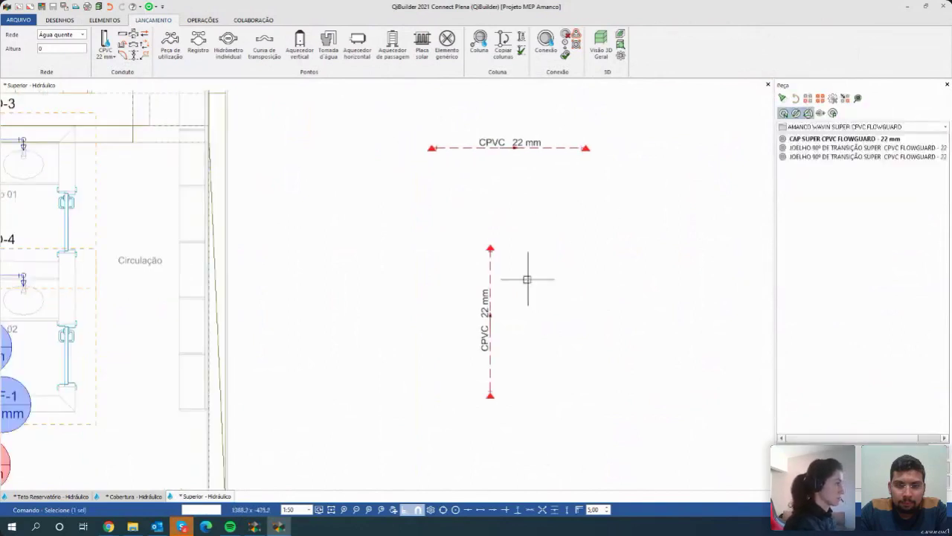
{"action": "left_click", "coordinate": [824, 139]}
{"action": "middle_click_drag", "start_coordinate": [483, 196], "coordinate": [501, 203]}
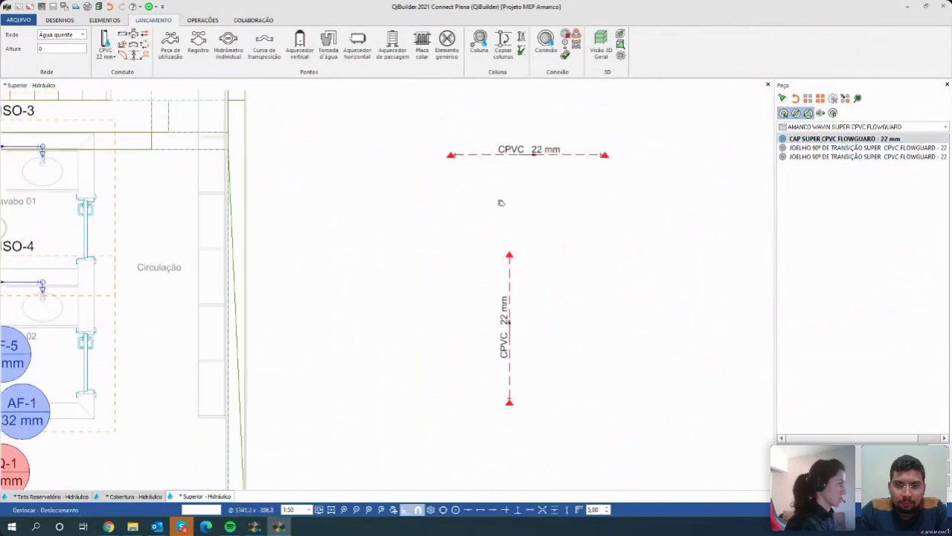
{"action": "left_click", "coordinate": [557, 251]}
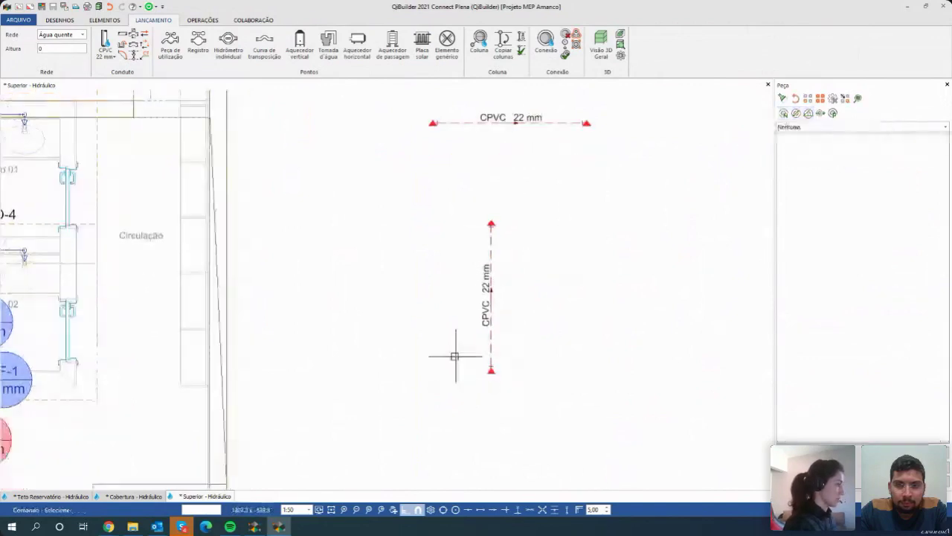
Open the building's 3D view and locate the two newly drawn CPVC pipes beside the structure.
{"action": "middle_click_drag", "start_coordinate": [531, 261], "coordinate": [566, 262]}
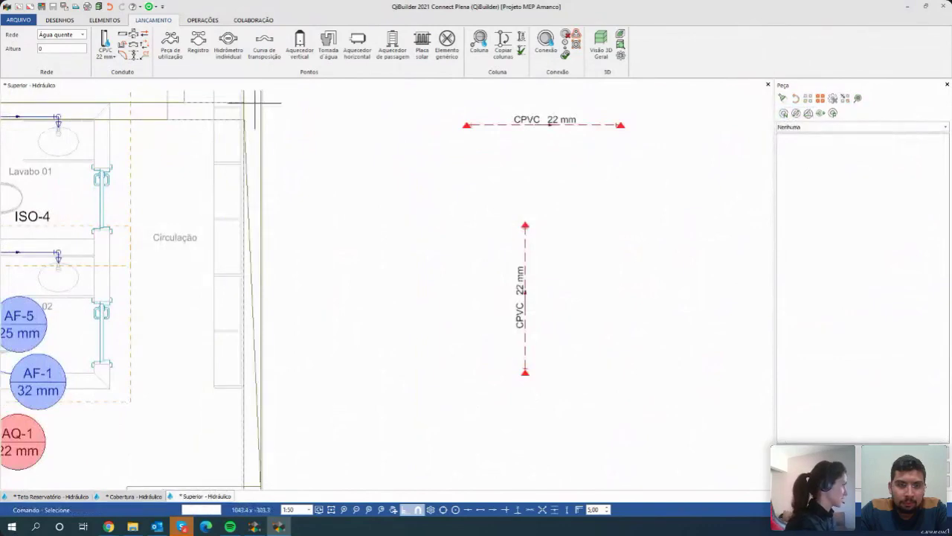
{"action": "left_click", "coordinate": [99, 7]}
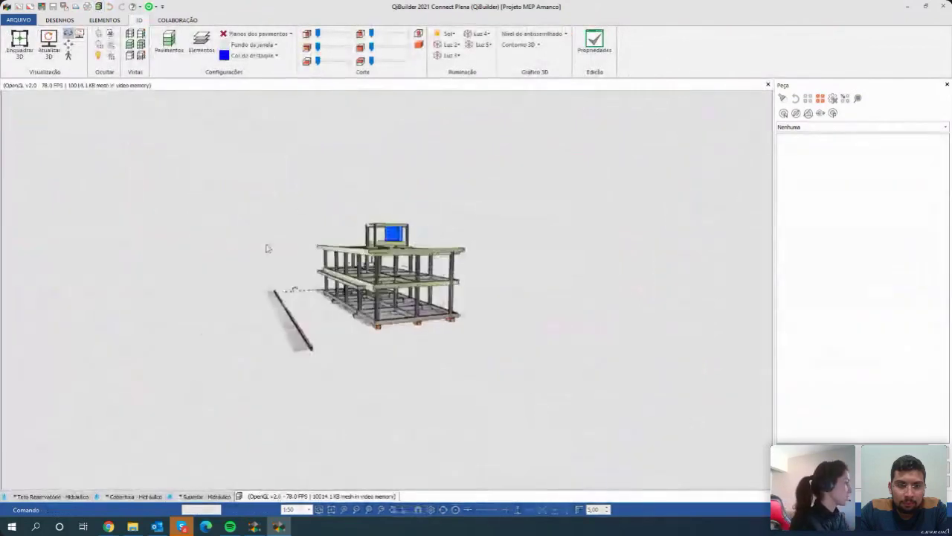
{"action": "left_click_drag", "start_coordinate": [268, 248], "coordinate": [456, 280]}
{"action": "scroll", "coordinate": [456, 281], "scroll_direction": "up", "scroll_amount": 10}
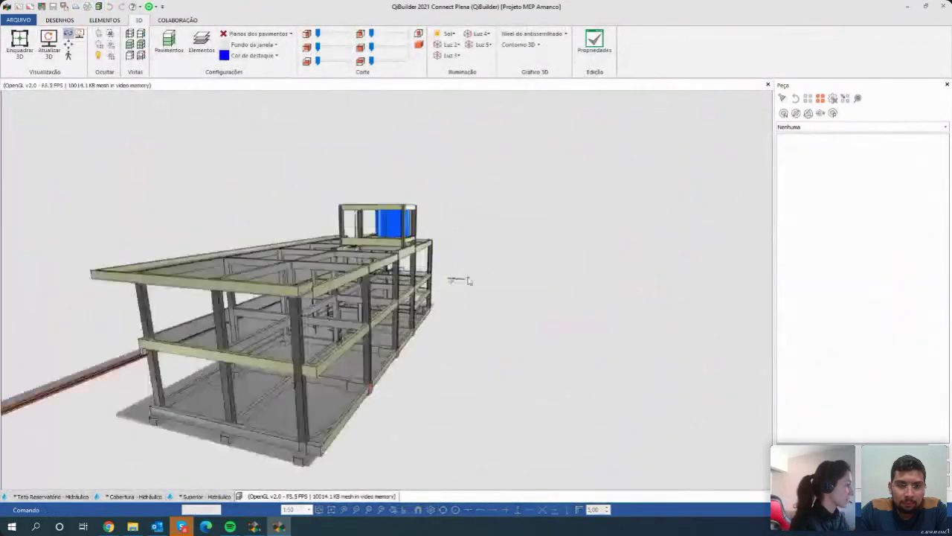
{"action": "left_click_drag", "start_coordinate": [301, 395], "coordinate": [464, 270]}
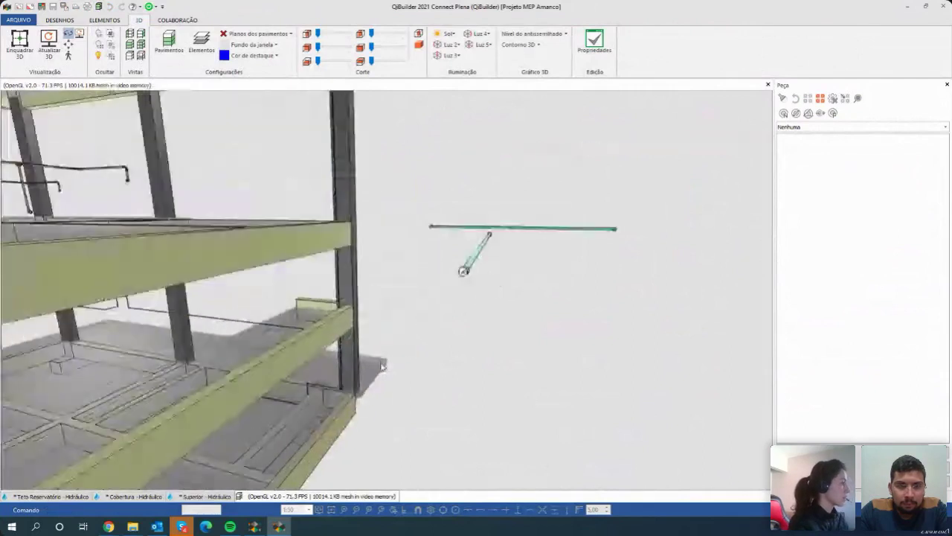
{"action": "left_click", "coordinate": [474, 264]}
Change the XY-plane rotation angle of the 22 mm cap at the near end of the vertical CPVC pipe.
{"action": "left_click_drag", "start_coordinate": [477, 263], "coordinate": [428, 303]}
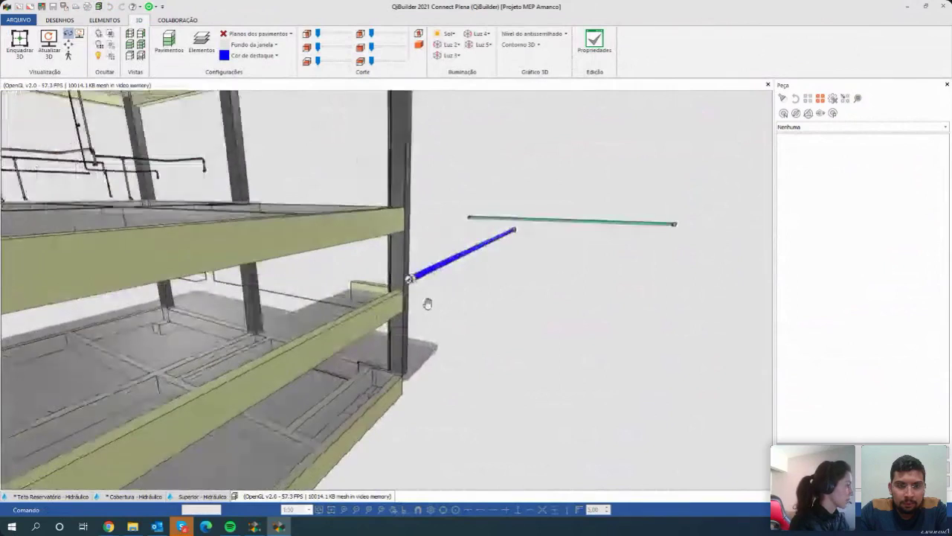
{"action": "scroll", "coordinate": [428, 304], "scroll_direction": "up", "scroll_amount": 3}
{"action": "left_click_drag", "start_coordinate": [565, 257], "coordinate": [537, 302]}
{"action": "left_click", "coordinate": [506, 274]}
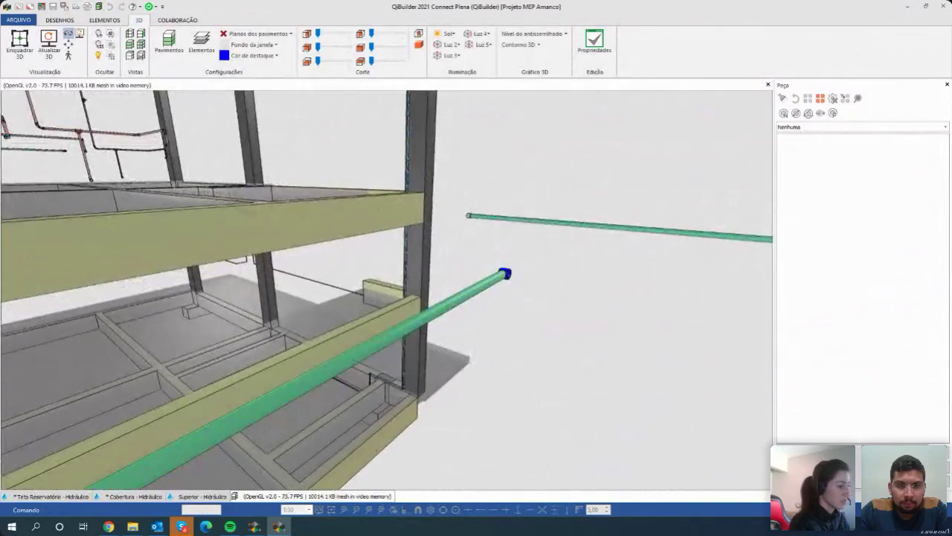
{"action": "left_click", "coordinate": [882, 348]}
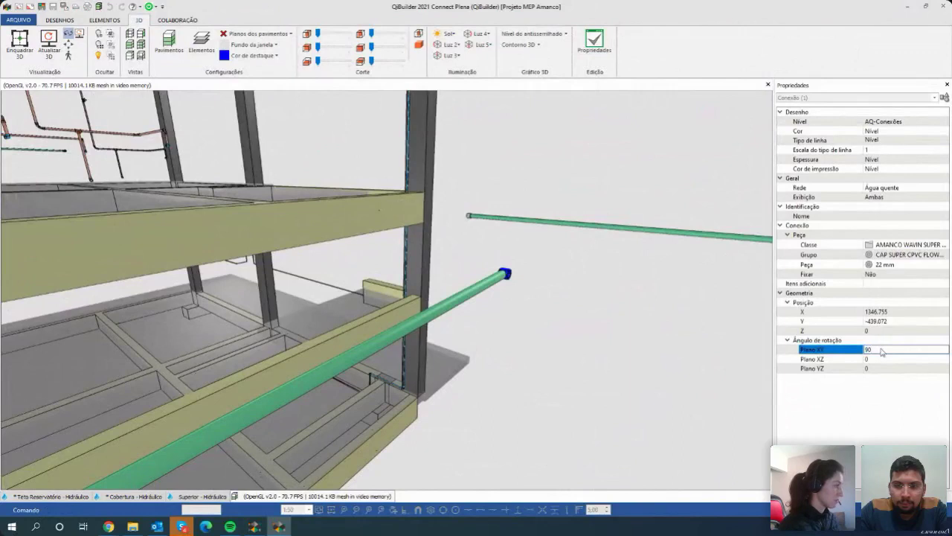
{"action": "key", "text": "Return"}
Set the XY-plane rotation angle of the 22 mm cap on the other CPVC pipe's free end to 180.
{"action": "left_click_drag", "start_coordinate": [555, 304], "coordinate": [521, 299]}
{"action": "left_click", "coordinate": [513, 297]}
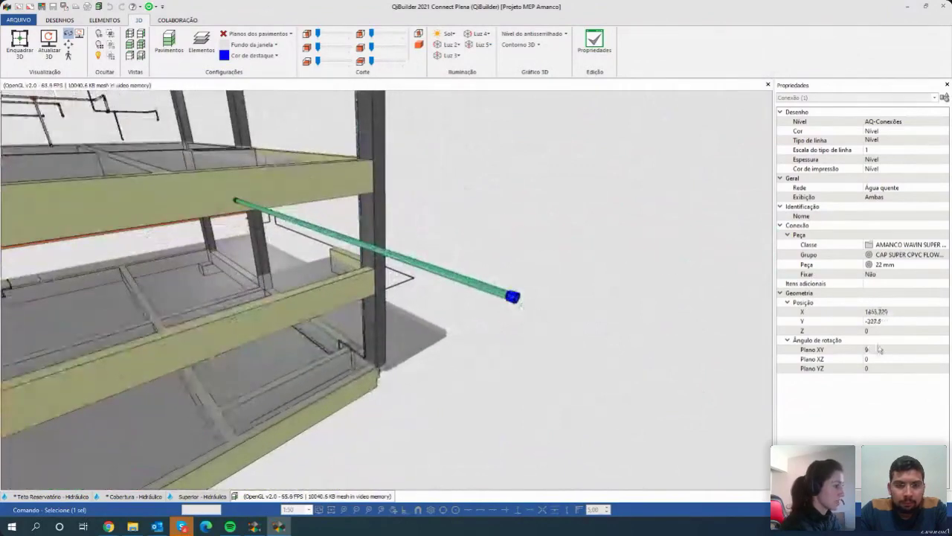
{"action": "left_click", "coordinate": [877, 349]}
{"action": "type", "text": "180"}
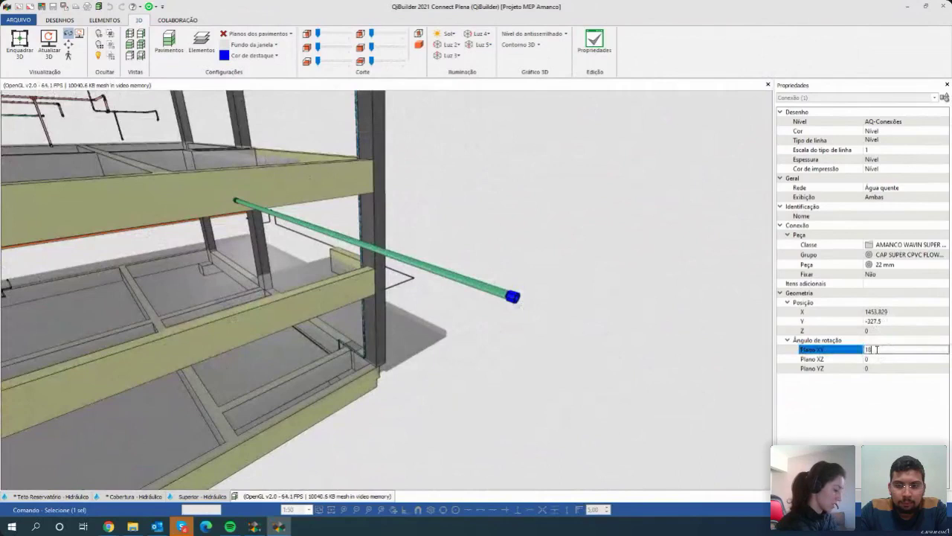
{"action": "key", "text": "Return"}
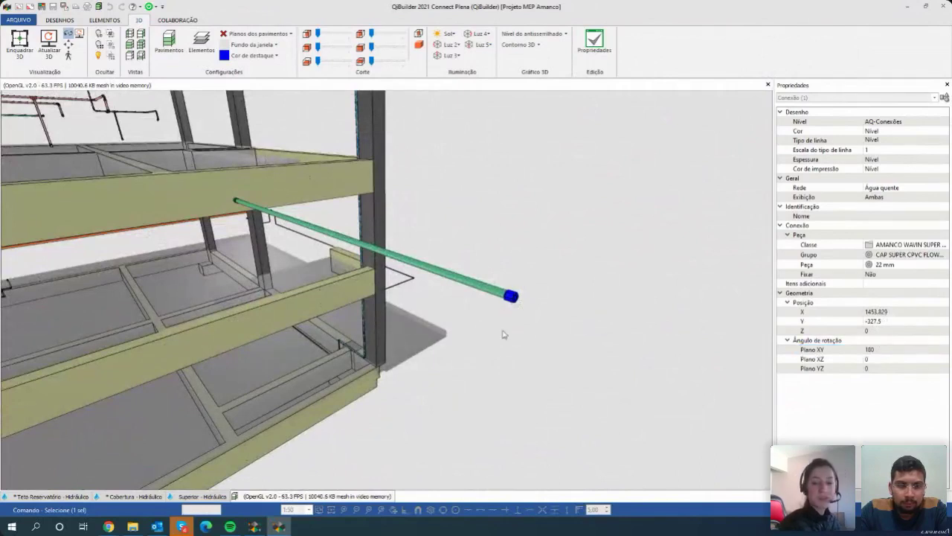
{"action": "left_click", "coordinate": [530, 335]}
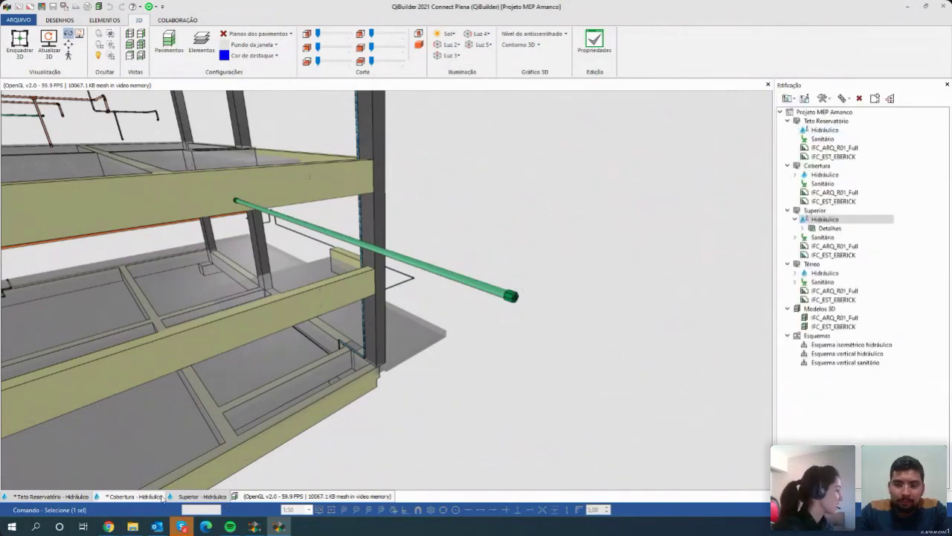
In the Superior hydraulic plan, delete the two CPVC pipes with their caps from the empty area beside the building.
{"action": "left_click", "coordinate": [163, 498]}
{"action": "left_click", "coordinate": [202, 496]}
{"action": "left_click_drag", "start_coordinate": [516, 336], "coordinate": [405, 179]}
{"action": "key", "text": "Delete"}
Insert a Lista de materiais table in the empty area beside the building and check its PVC and CPVC sections.
{"action": "scroll", "coordinate": [376, 265], "scroll_direction": "down", "scroll_amount": 4}
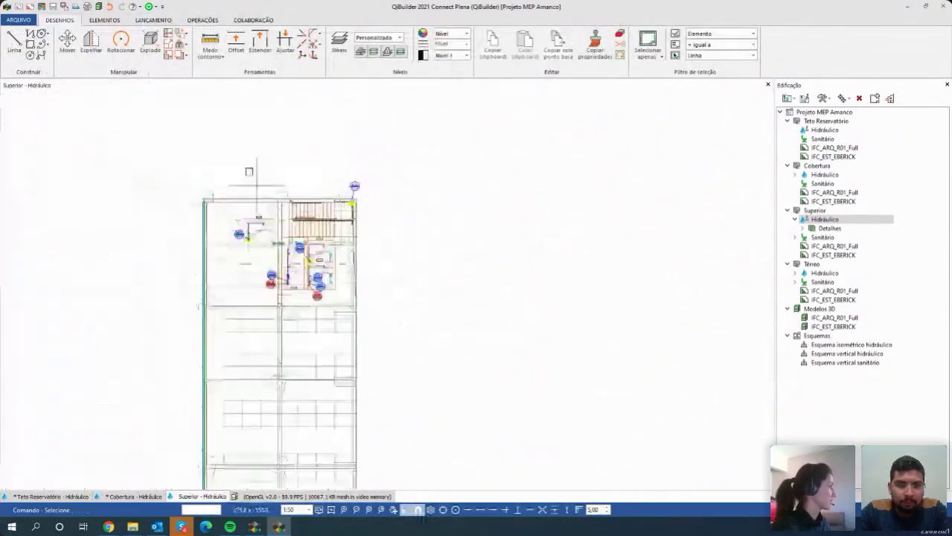
{"action": "left_click", "coordinate": [202, 21]}
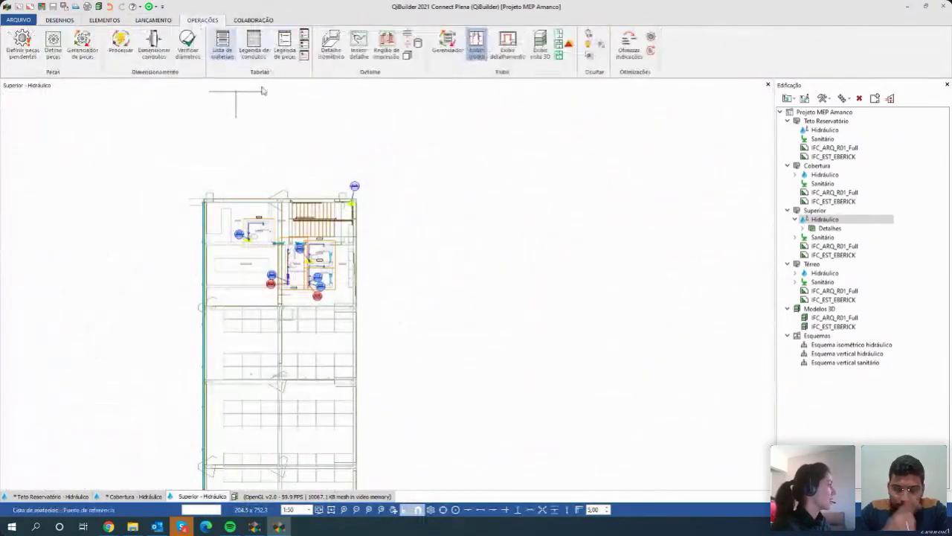
{"action": "left_click", "coordinate": [382, 186]}
{"action": "scroll", "coordinate": [395, 194], "scroll_direction": "up", "scroll_amount": 2}
{"action": "scroll", "coordinate": [403, 186], "scroll_direction": "up", "scroll_amount": 5}
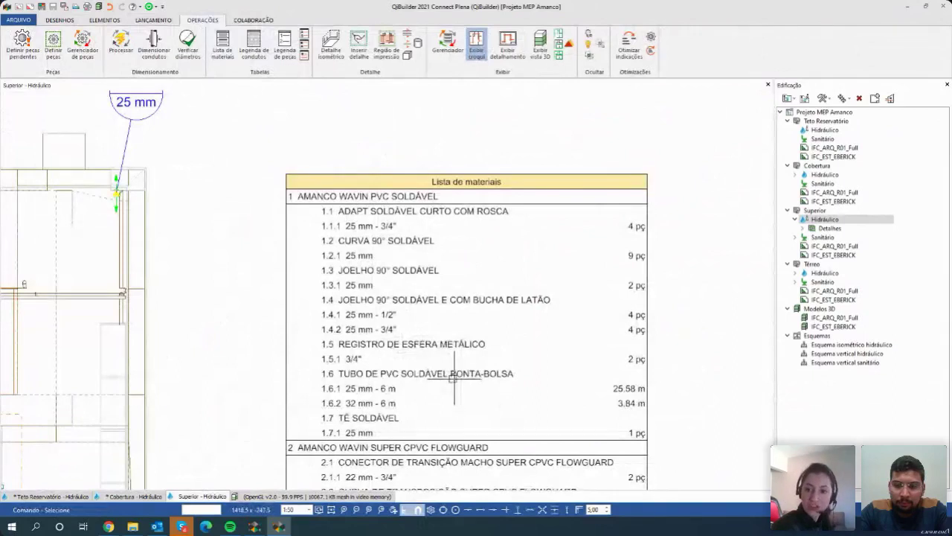
{"action": "middle_click_drag", "start_coordinate": [447, 379], "coordinate": [448, 276]}
{"action": "scroll", "coordinate": [447, 276], "scroll_direction": "down", "scroll_amount": 5}
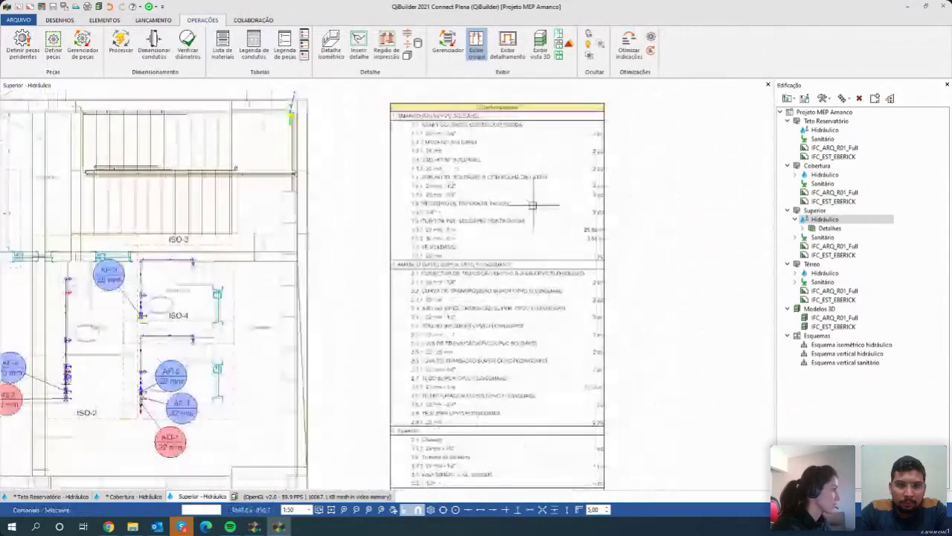
Generate the materials list spreadsheet for the whole Projeto MEP Amanco, replacing the existing Lista de Materiais.xlsx file.
{"action": "right_click", "coordinate": [813, 114]}
{"action": "mouse_move", "coordinate": [839, 137]}
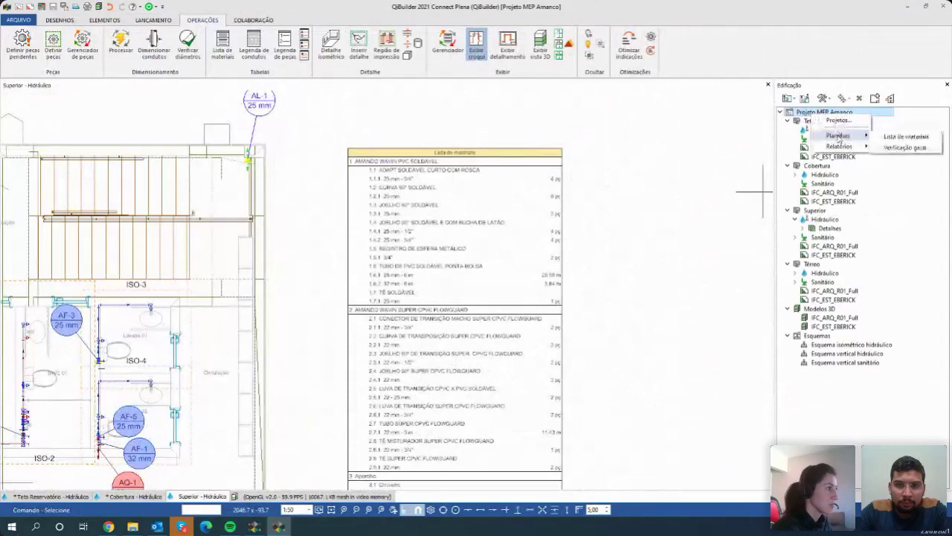
{"action": "left_click", "coordinate": [900, 137]}
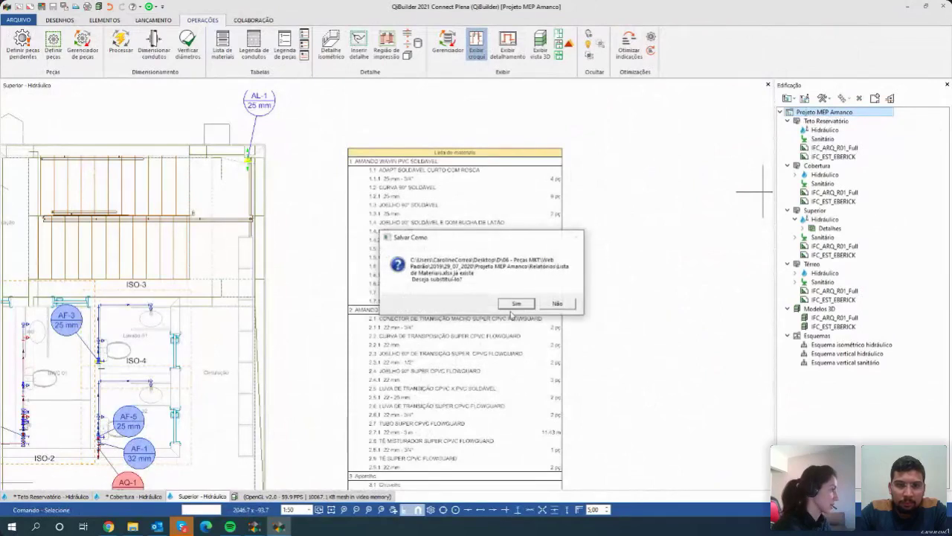
{"action": "left_click", "coordinate": [517, 304]}
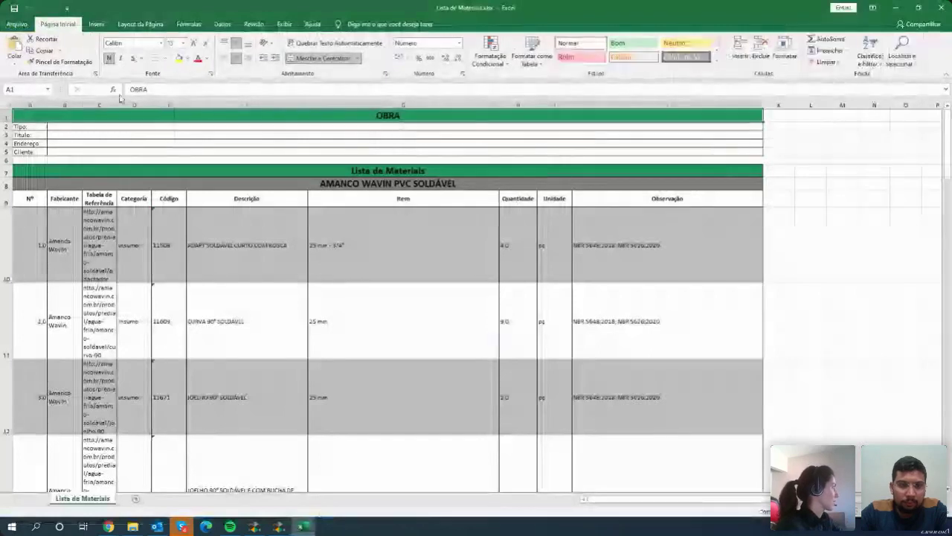
In the exported spreadsheet, widen the Tabela de Referência column and auto-fit the heights of rows 10 to 19.
{"action": "left_click_drag", "start_coordinate": [117, 105], "coordinate": [159, 106]}
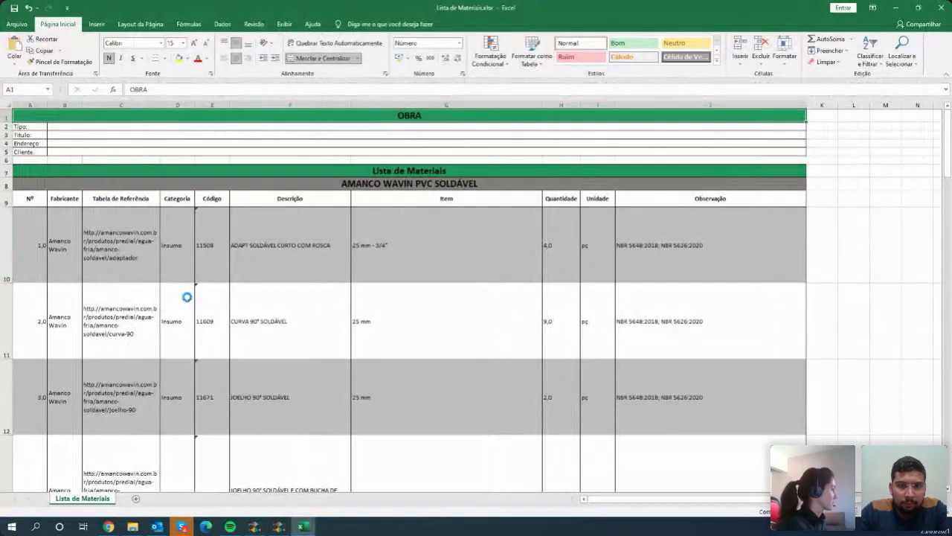
{"action": "scroll", "coordinate": [187, 297], "scroll_direction": "down", "scroll_amount": 1, "text": "ctrl"}
{"action": "scroll", "coordinate": [186, 297], "scroll_direction": "down", "scroll_amount": 4, "text": "ctrl"}
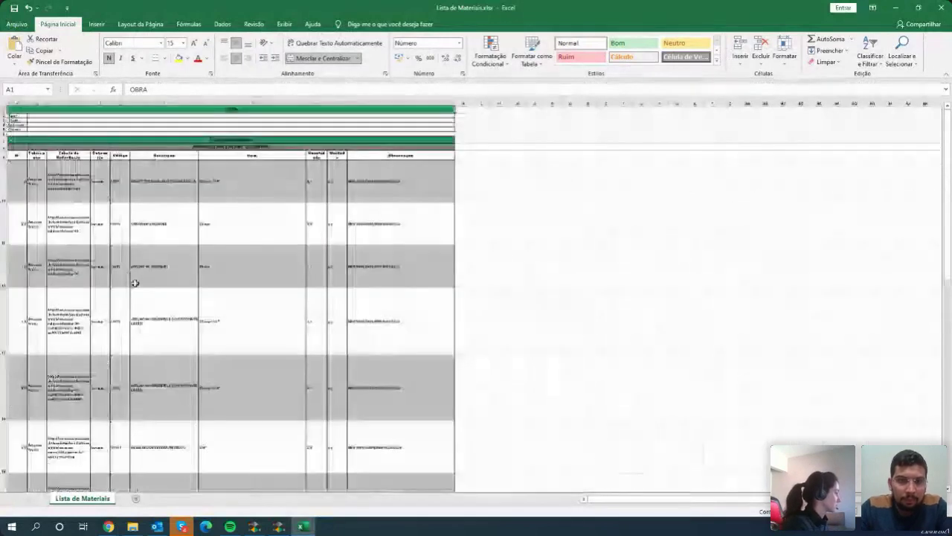
{"action": "scroll", "coordinate": [70, 225], "scroll_direction": "down", "scroll_amount": 2, "text": "ctrl"}
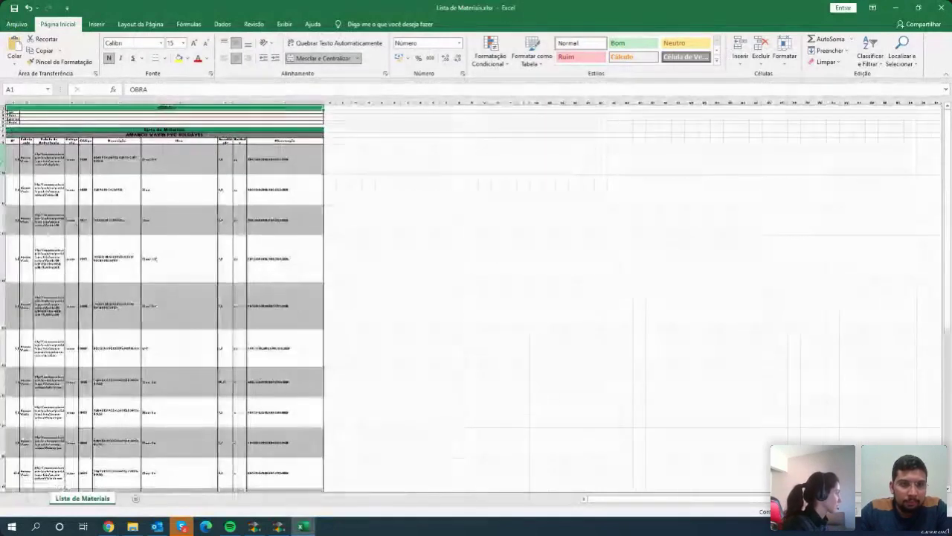
{"action": "left_click_drag", "start_coordinate": [3, 144], "coordinate": [3, 491]}
{"action": "double_click", "coordinate": [6, 205]}
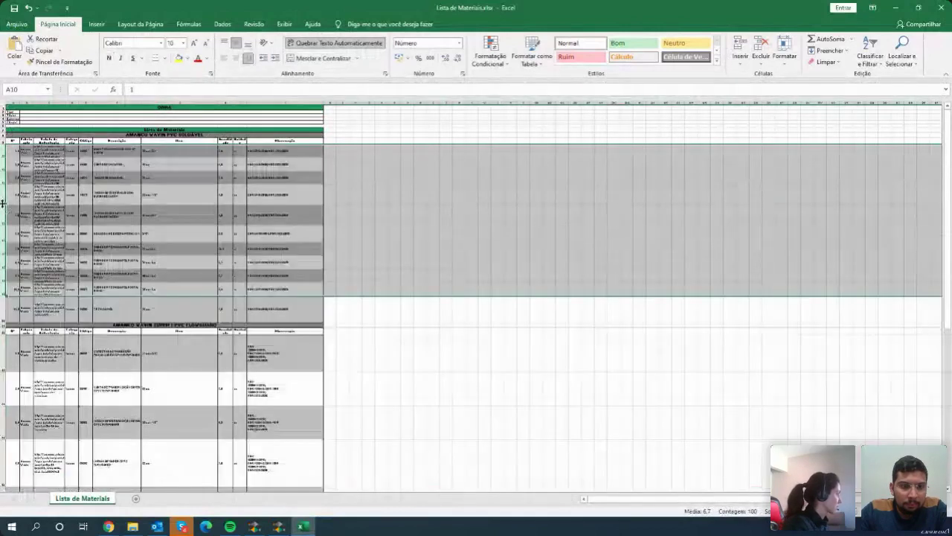
{"action": "scroll", "coordinate": [64, 206], "scroll_direction": "up", "scroll_amount": 4, "text": "ctrl"}
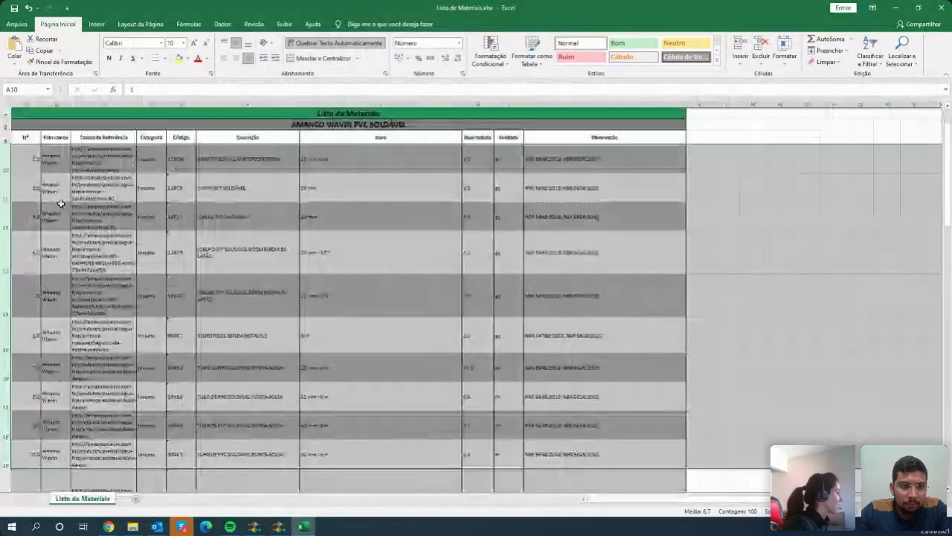
{"action": "scroll", "coordinate": [64, 206], "scroll_direction": "up", "scroll_amount": 2, "text": "ctrl"}
{"action": "scroll", "coordinate": [64, 206], "scroll_direction": "up", "scroll_amount": 2}
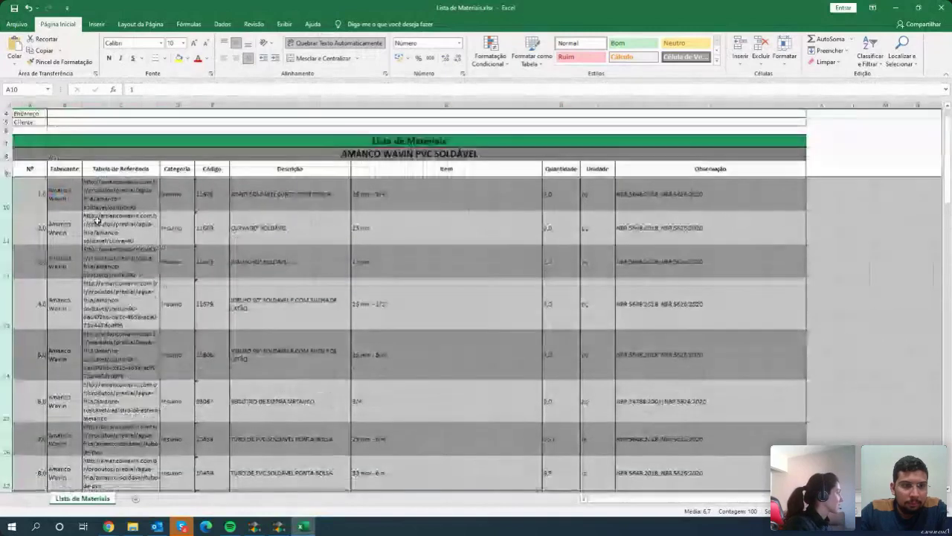
Review the first material's manufacturer, reference link, description and standards, and look through the rest of the PVC SOLDÁVEL list.
{"action": "left_click", "coordinate": [59, 192]}
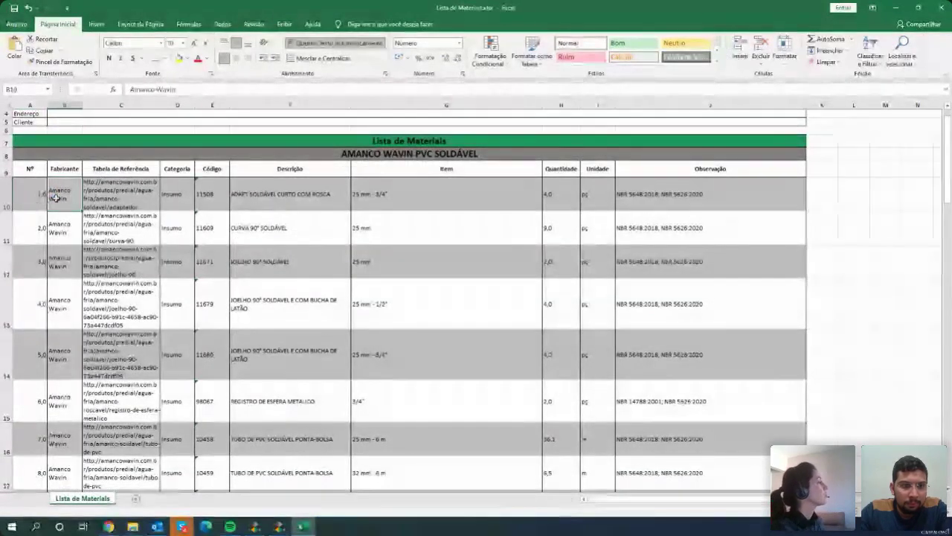
{"action": "left_click", "coordinate": [100, 201]}
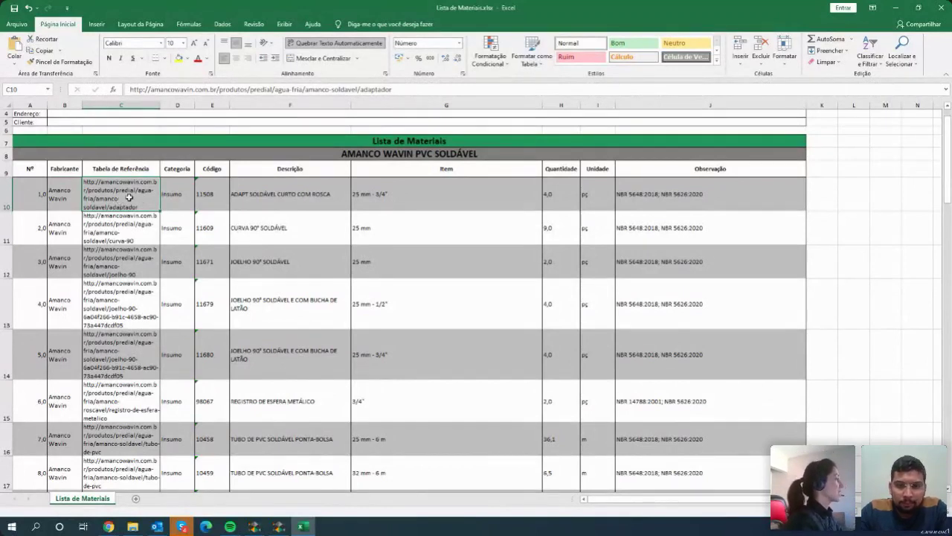
{"action": "left_click", "coordinate": [308, 197]}
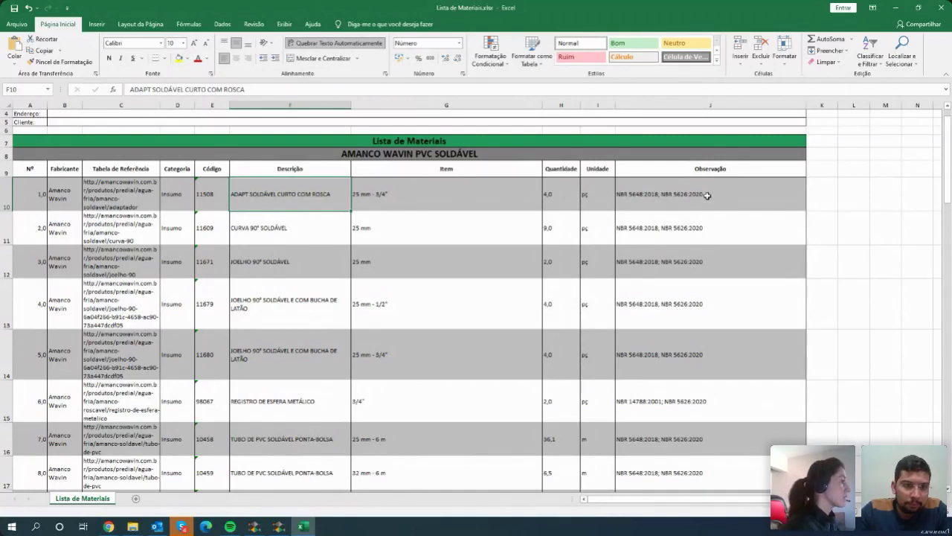
{"action": "left_click", "coordinate": [705, 197]}
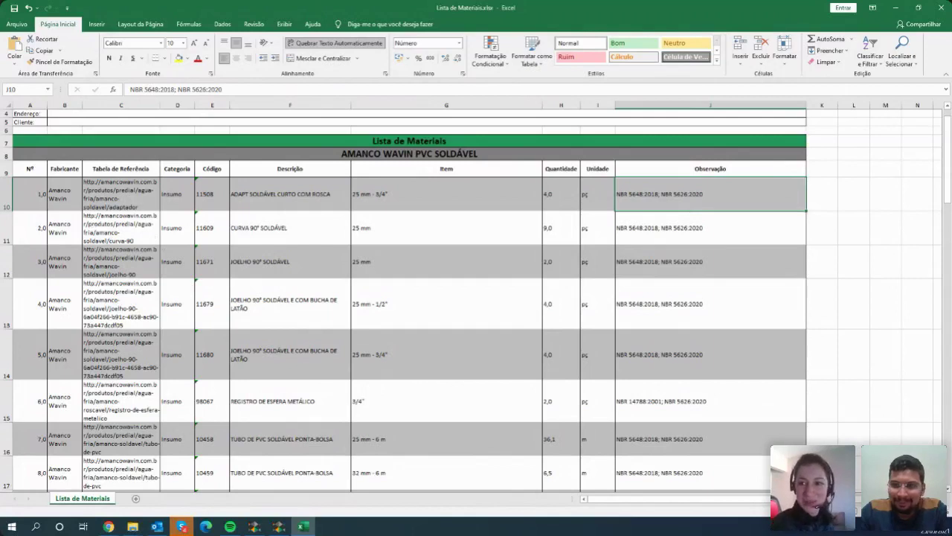
{"action": "scroll", "coordinate": [283, 357], "scroll_direction": "down", "scroll_amount": 3}
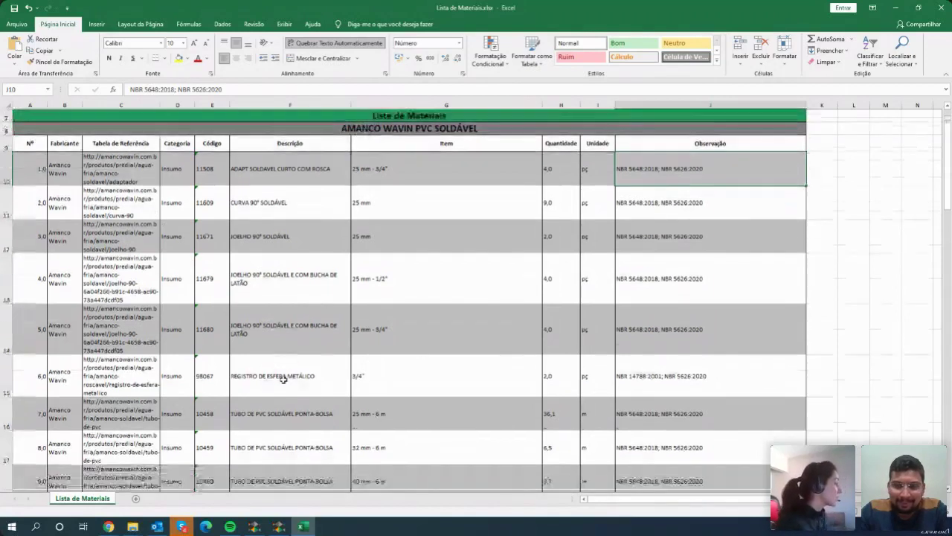
{"action": "scroll", "coordinate": [297, 400], "scroll_direction": "down", "scroll_amount": 3}
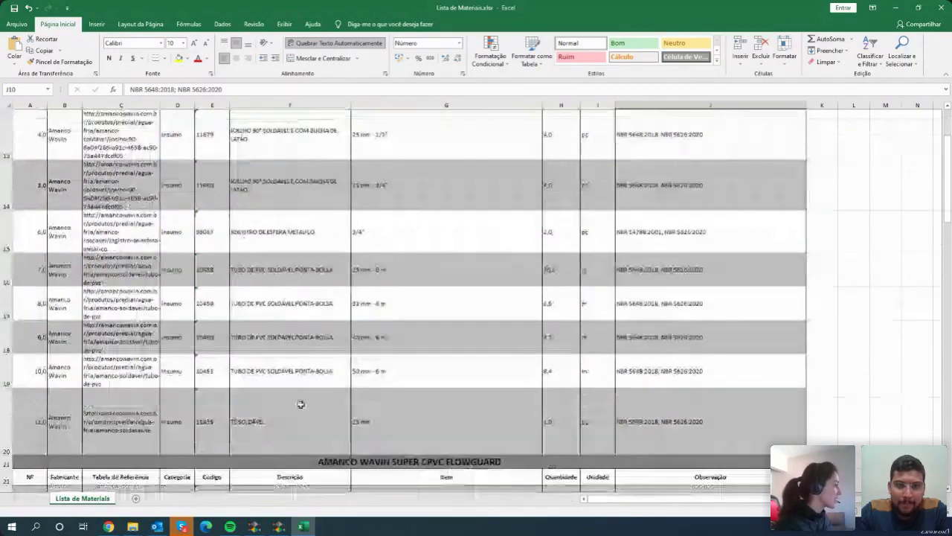
{"action": "scroll", "coordinate": [300, 409], "scroll_direction": "up", "scroll_amount": 4}
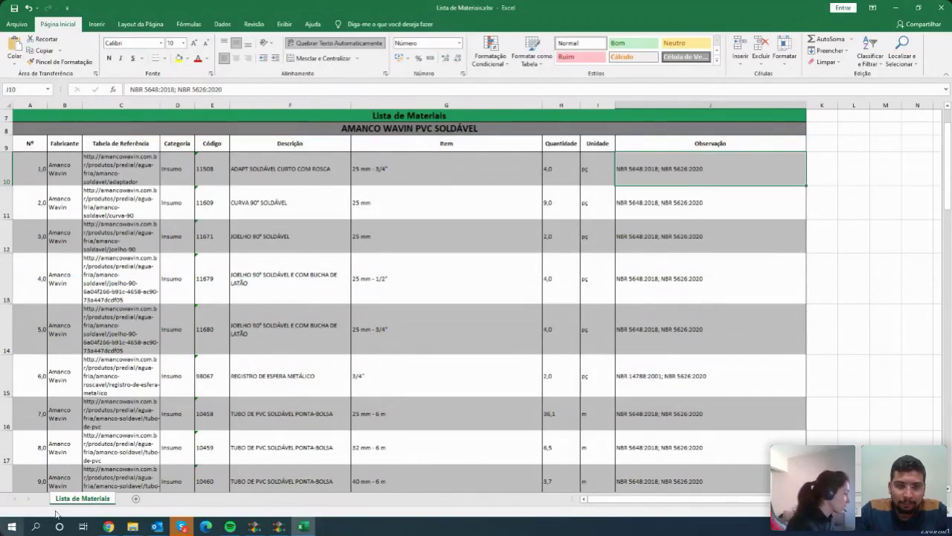
Switch to the AltoQi Portal dos Fabricantes page in Chrome and select its web address.
{"action": "left_click", "coordinate": [109, 526]}
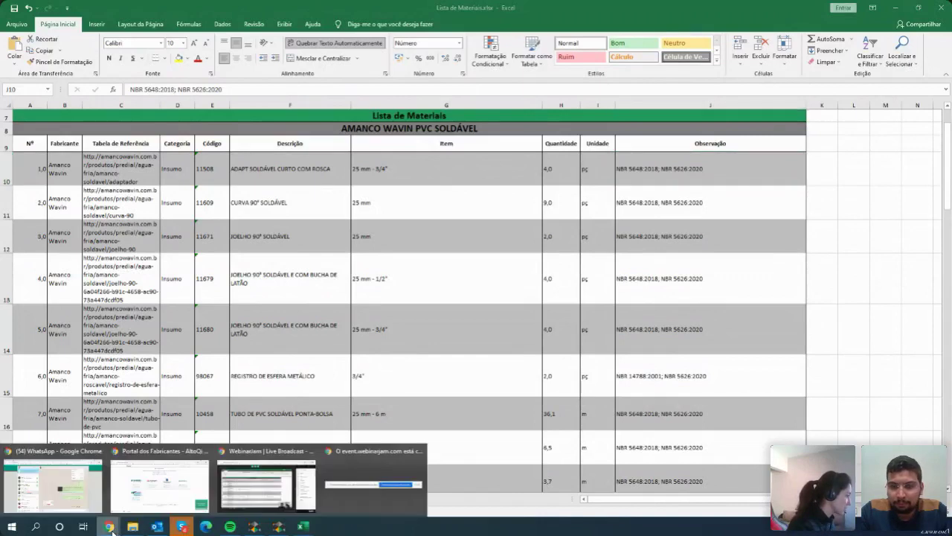
{"action": "left_click", "coordinate": [164, 490]}
{"action": "left_click", "coordinate": [206, 27]}
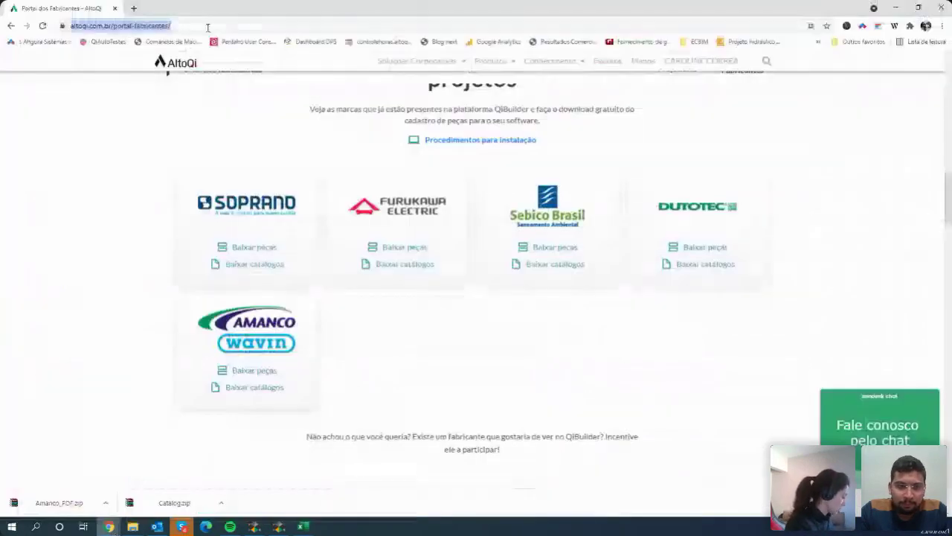